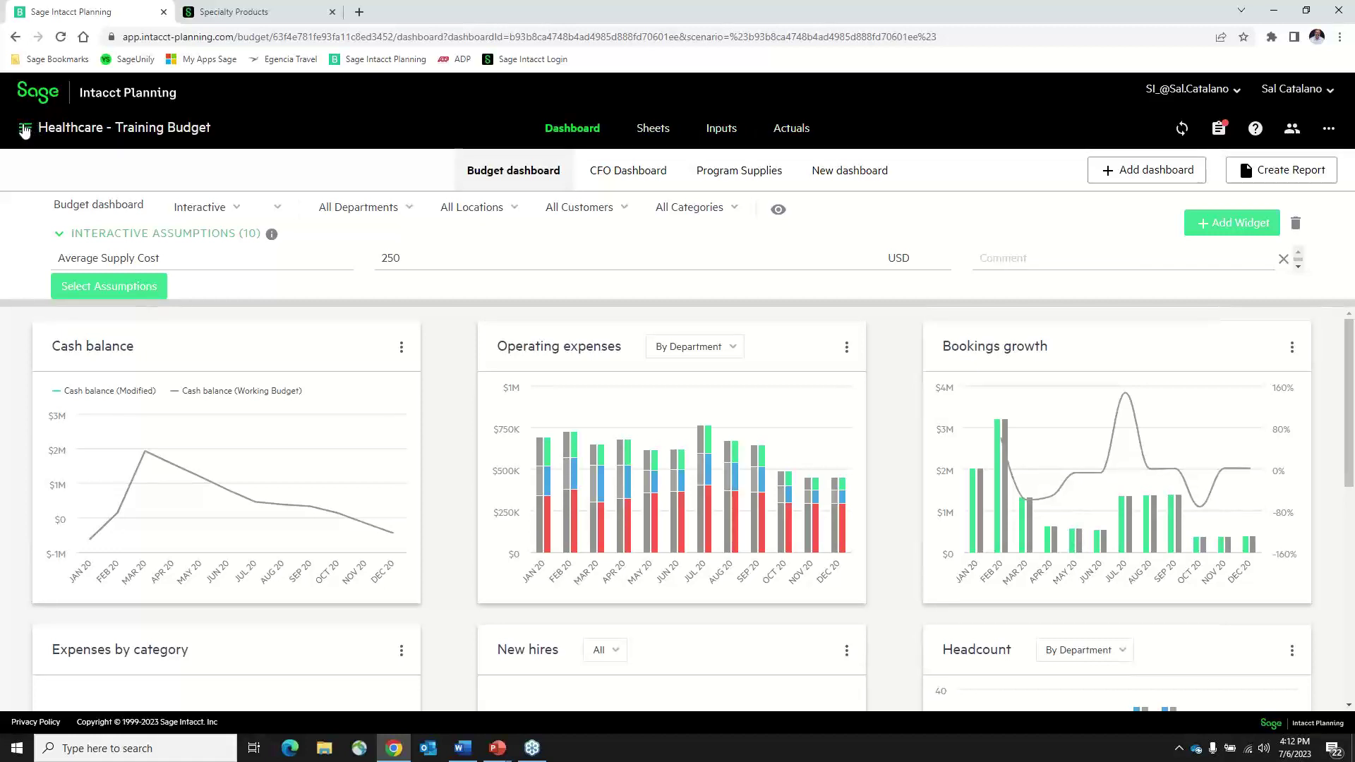
Step: Look through the list of available budgets without switching from the Healthcare - Training Budget
click(25, 129)
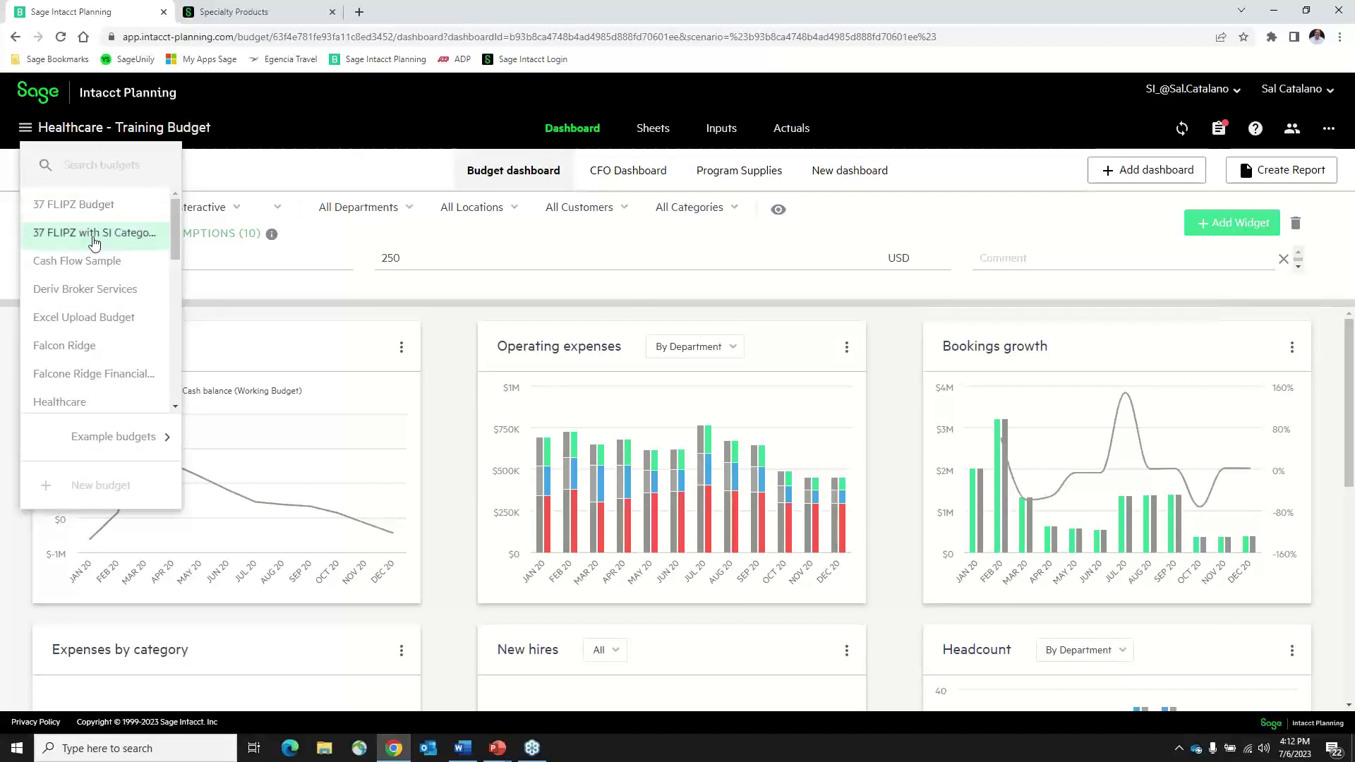
scroll(94, 247, down, 3)
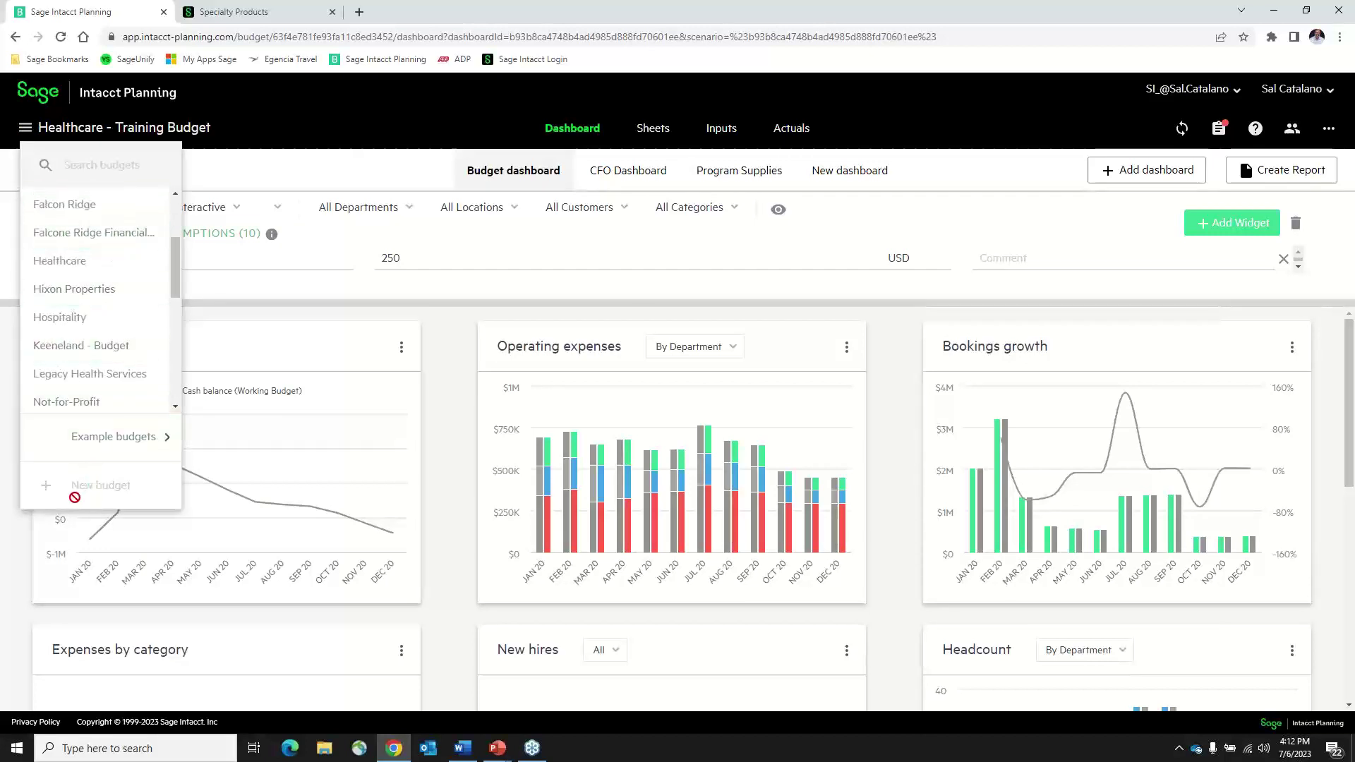
click(302, 124)
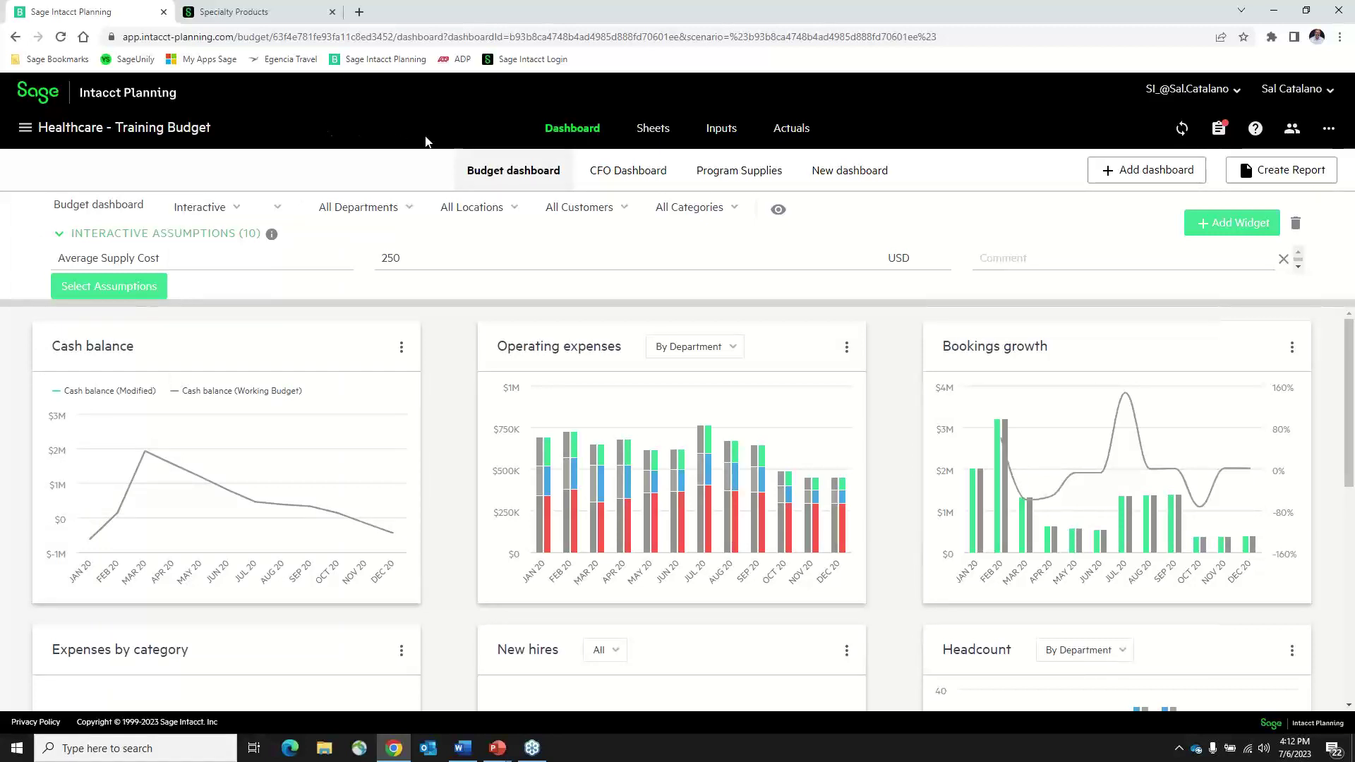
Step: Open the CFO Dashboard and check which departments and locations it can be filtered by
click(609, 174)
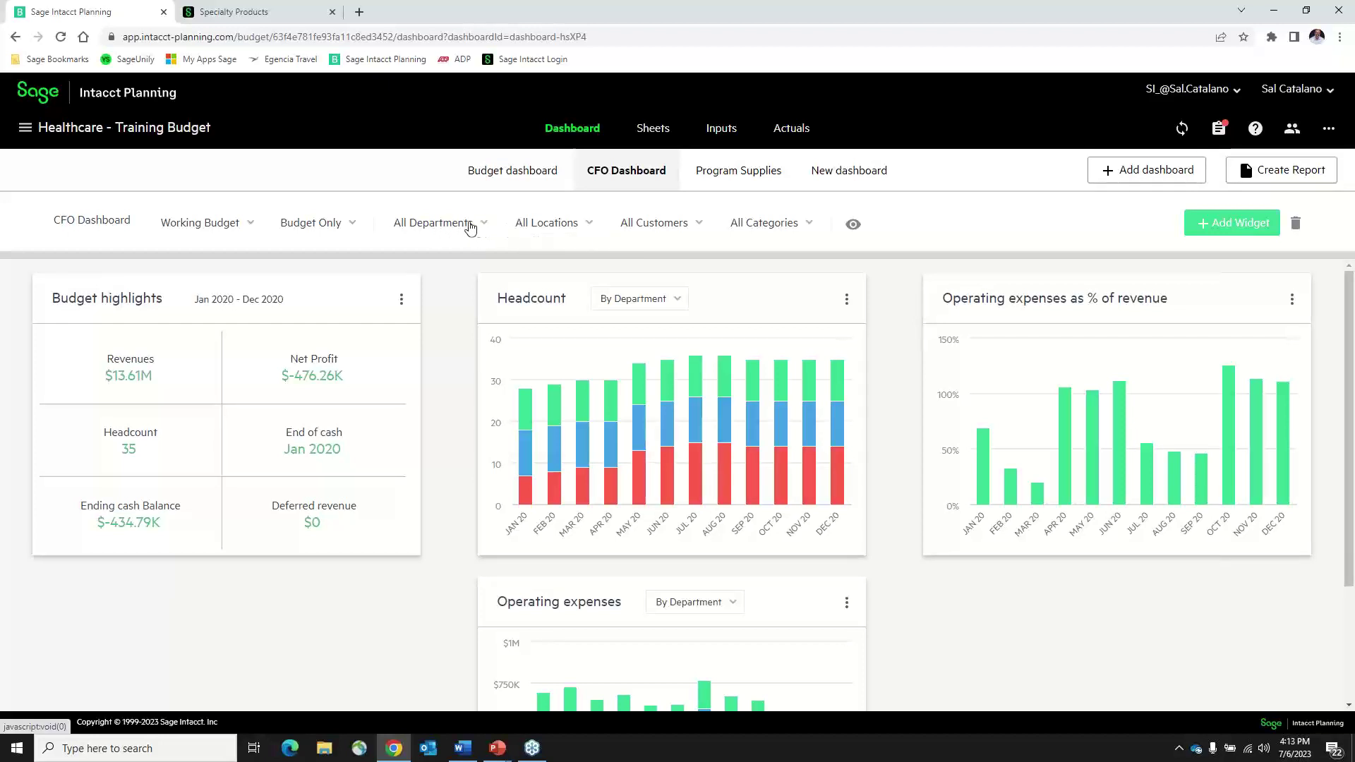
click(467, 223)
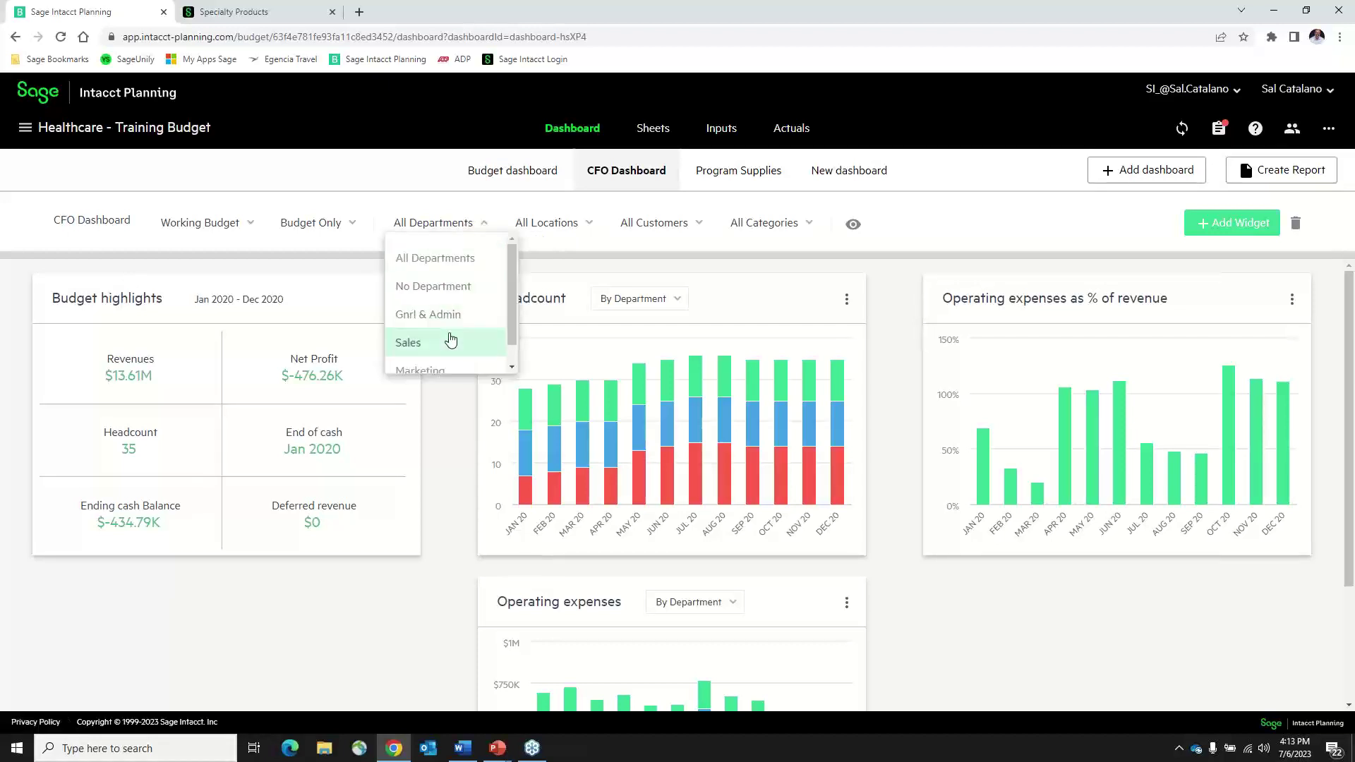
click(563, 228)
click(563, 228)
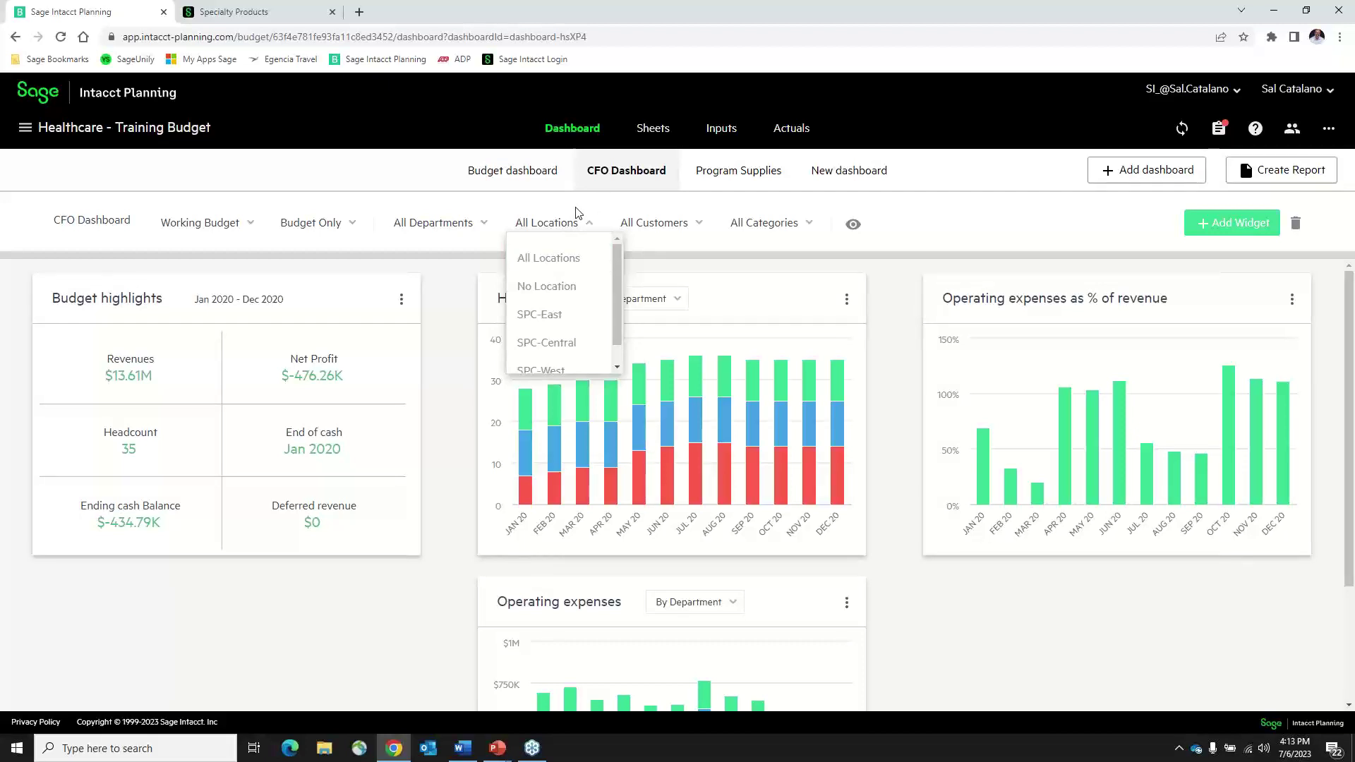
click(614, 214)
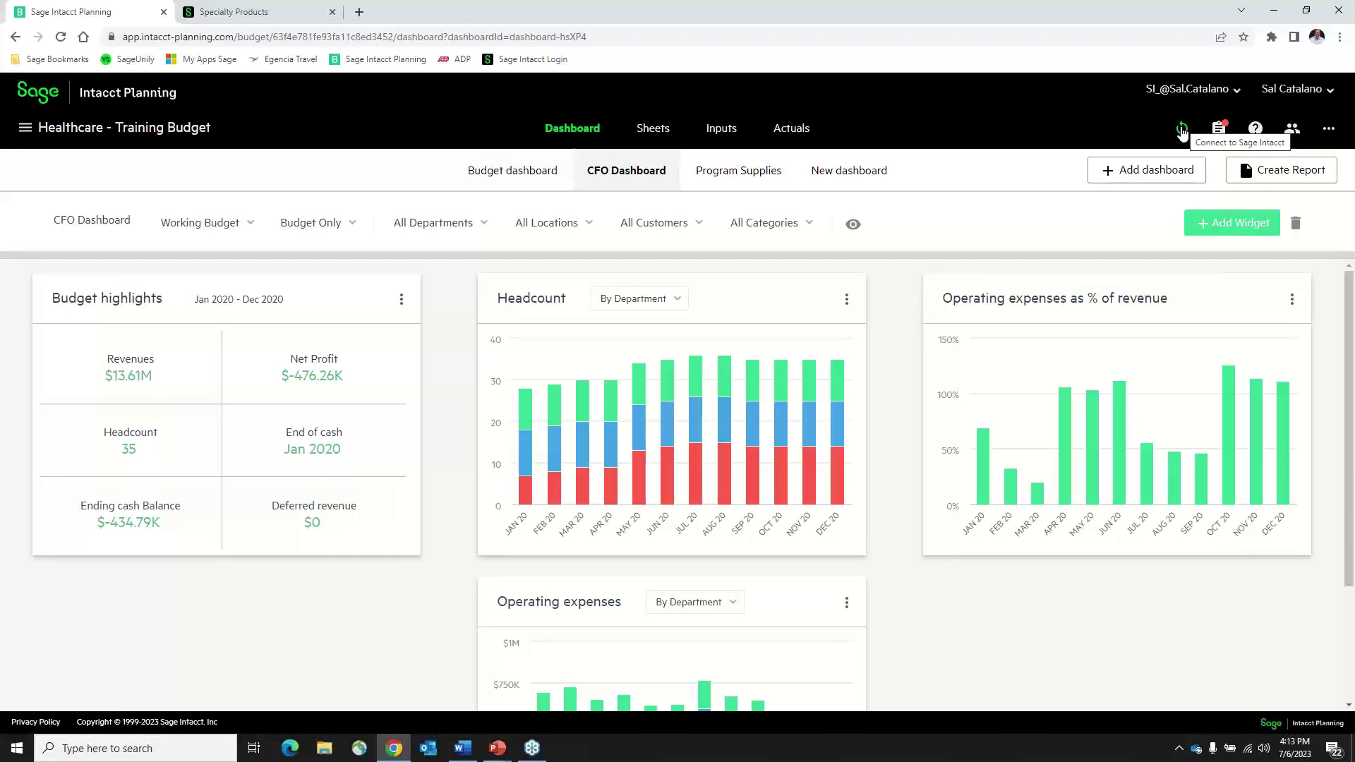
Step: Connect to Sage Intacct with the account password, review the import and export options, and close the dialog
click(1182, 133)
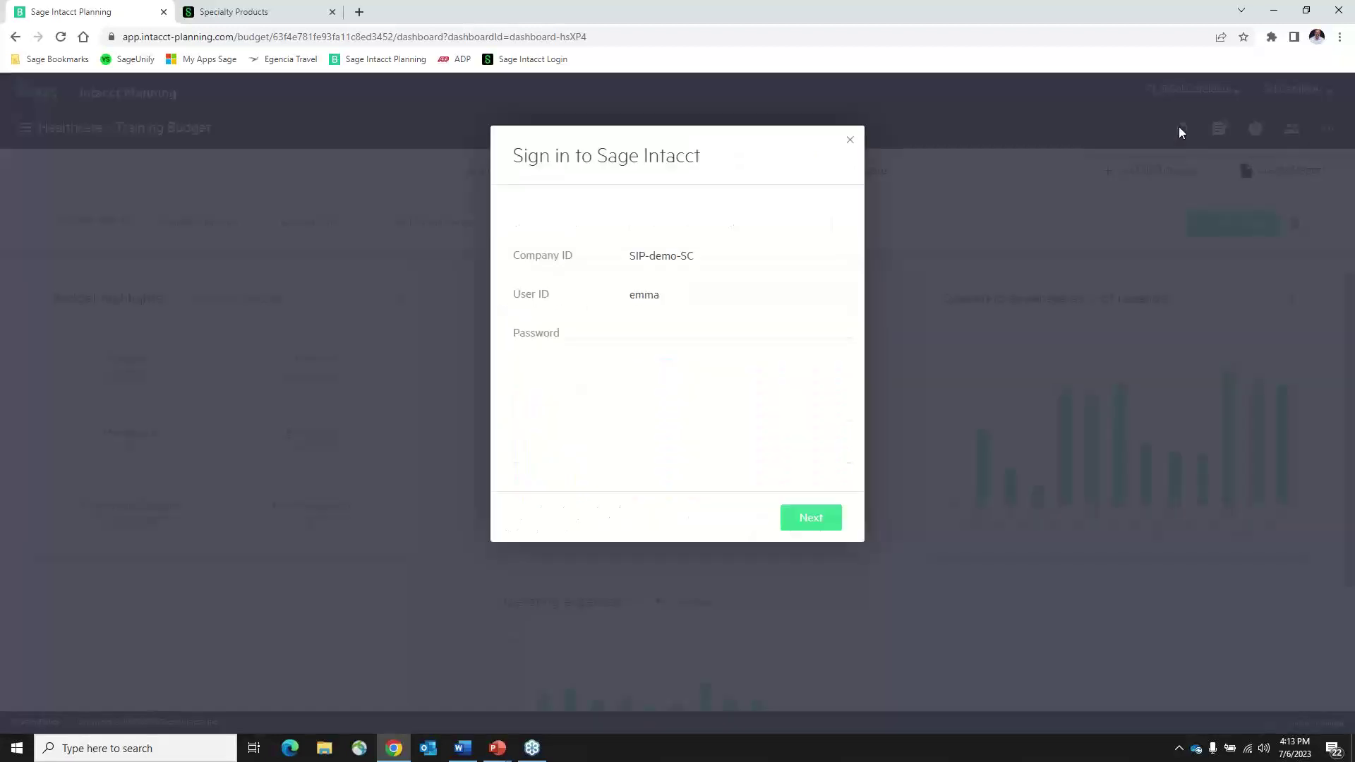
click(678, 338)
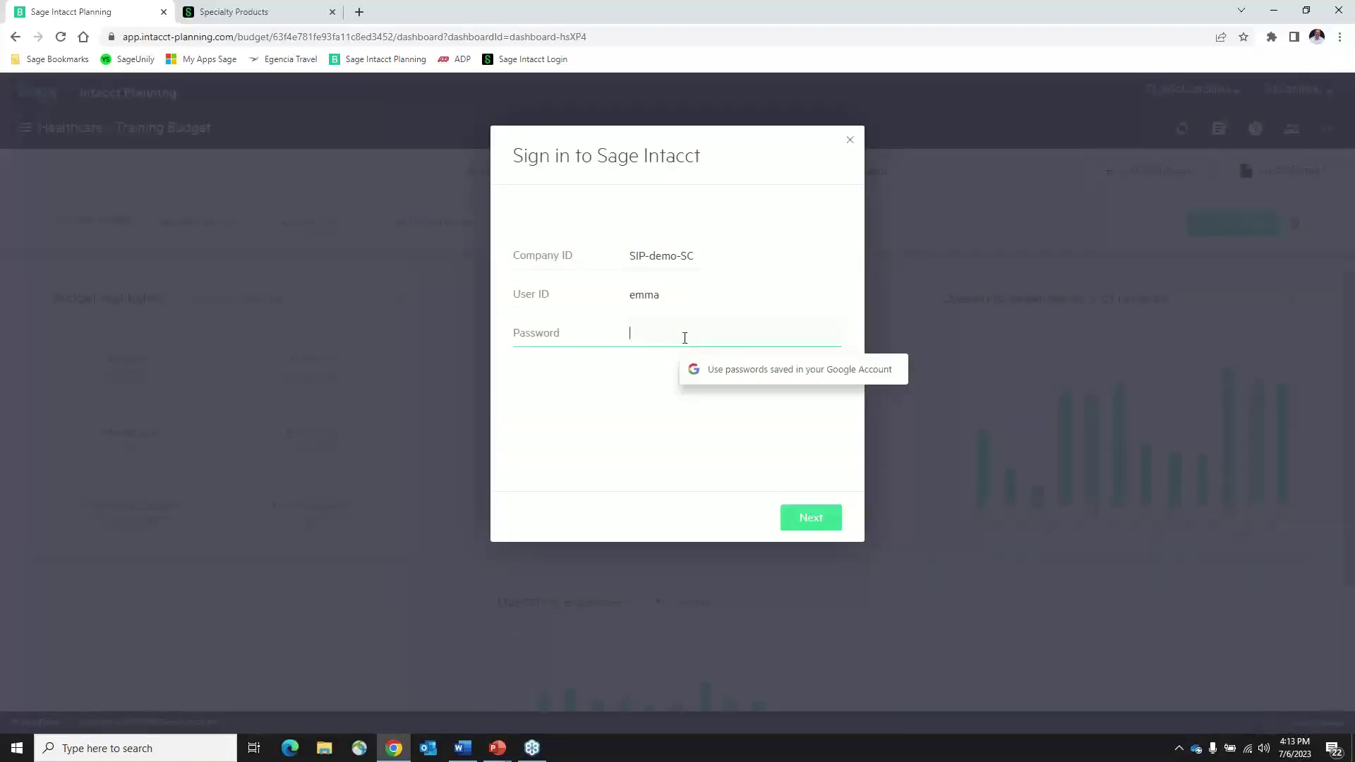
text(•••)
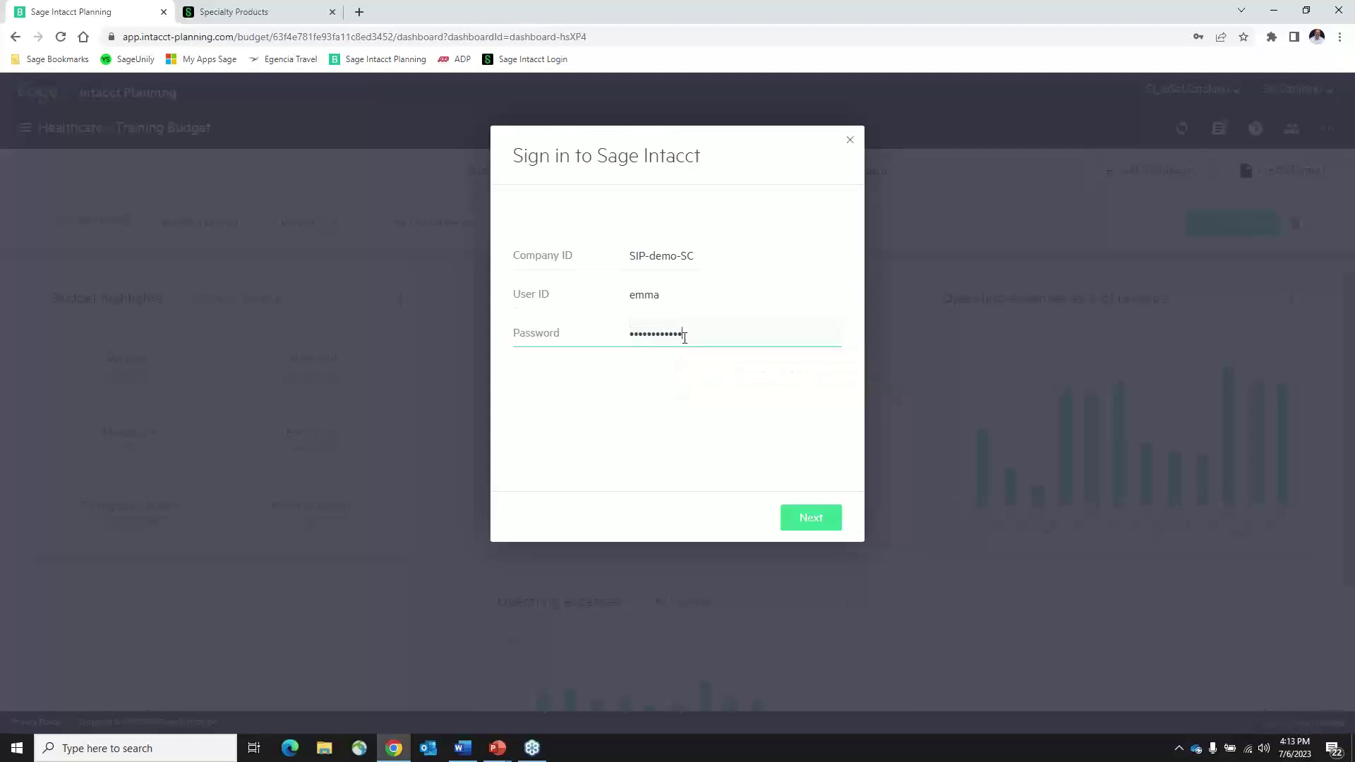
key(Return)
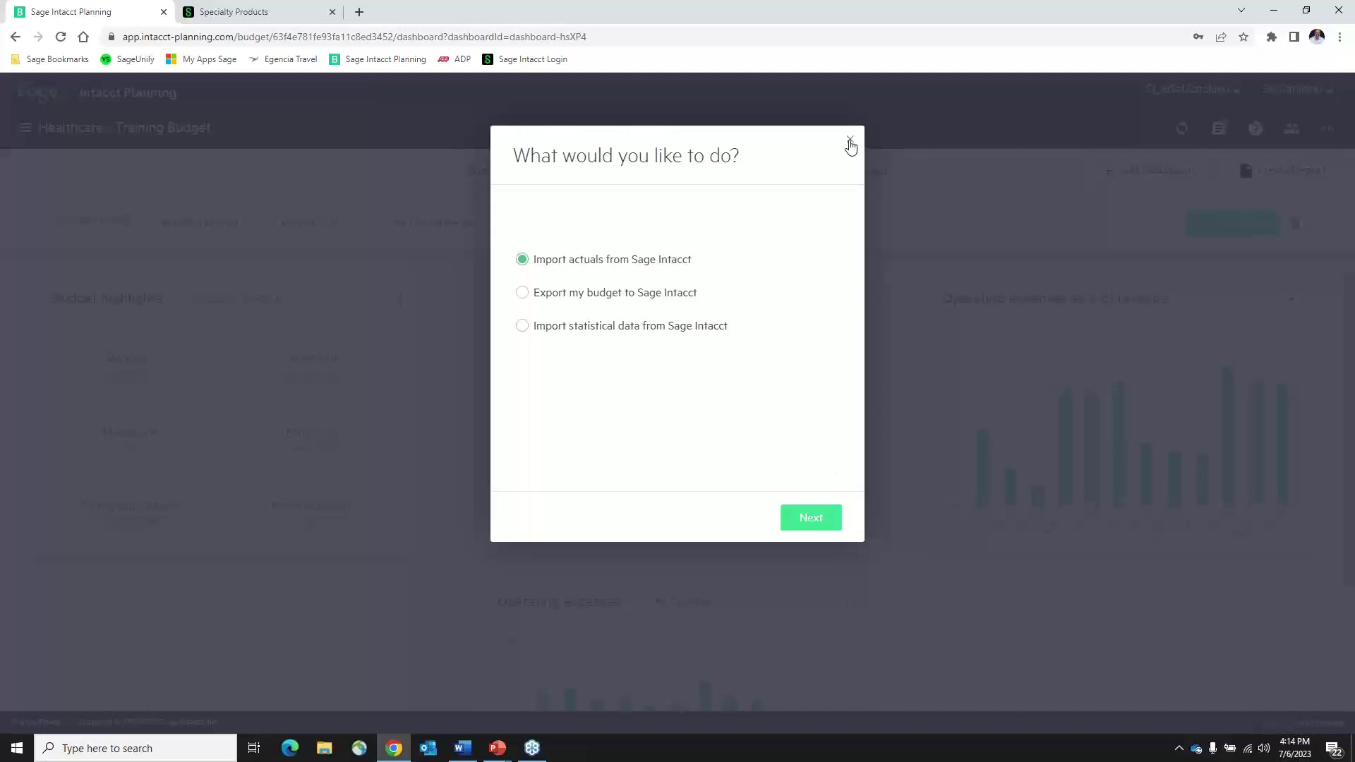
click(850, 141)
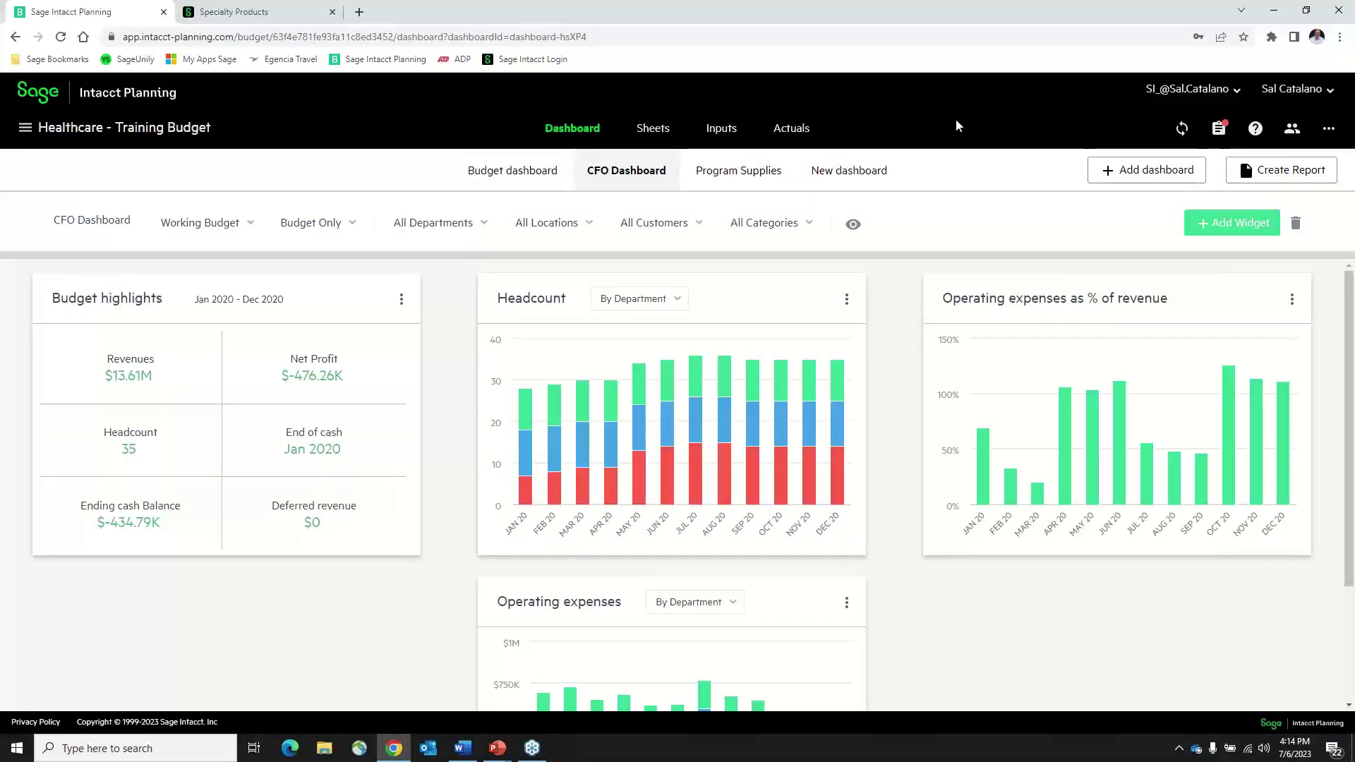
Step: Switch to the Specialty Products company in Sage Intacct and open its Budgets repository
click(229, 14)
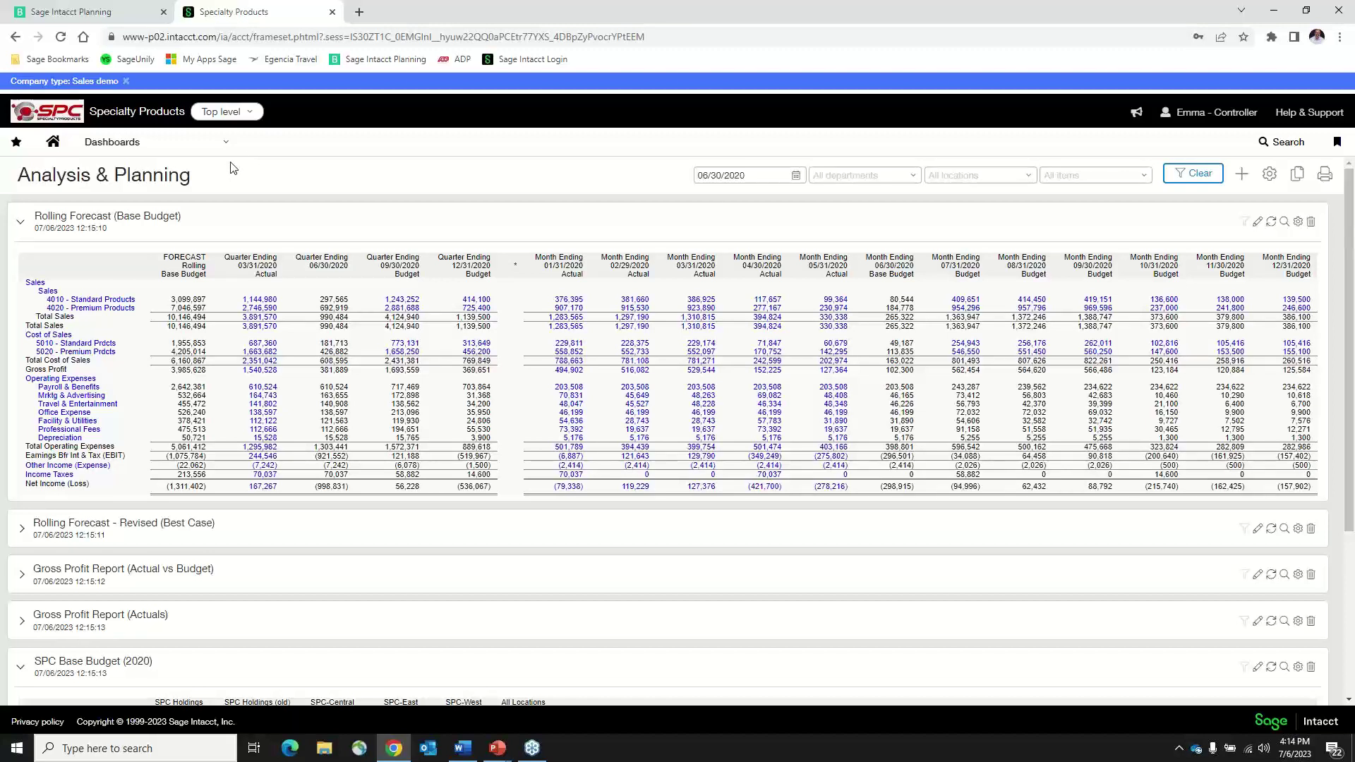
click(217, 143)
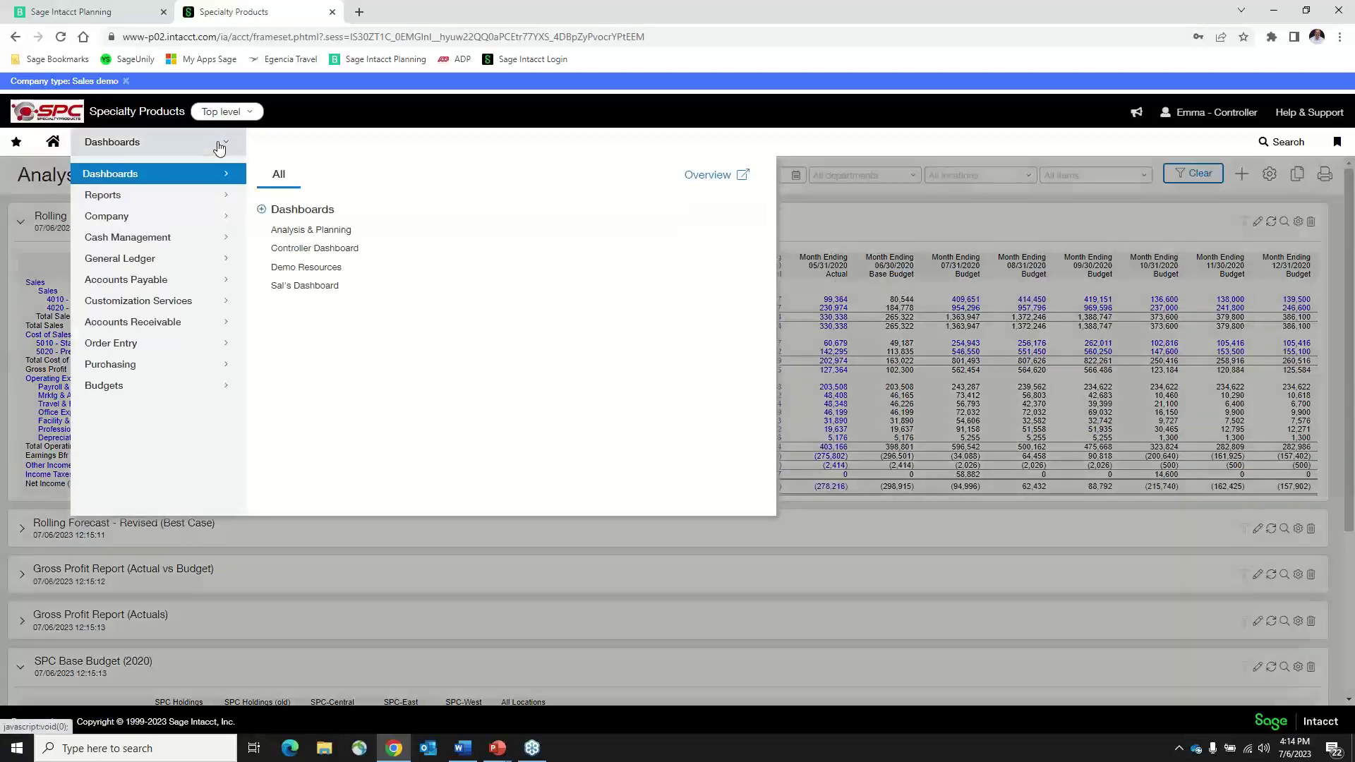
click(111, 387)
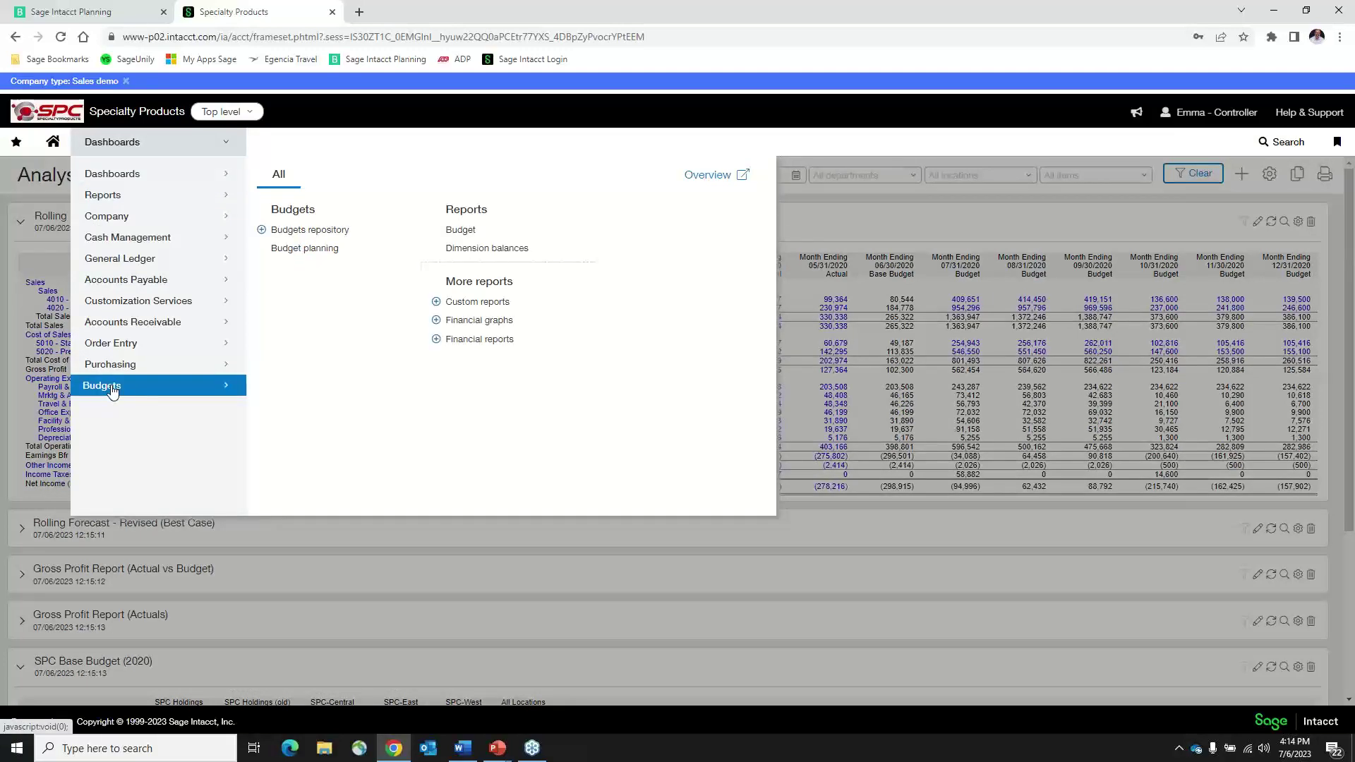
click(325, 234)
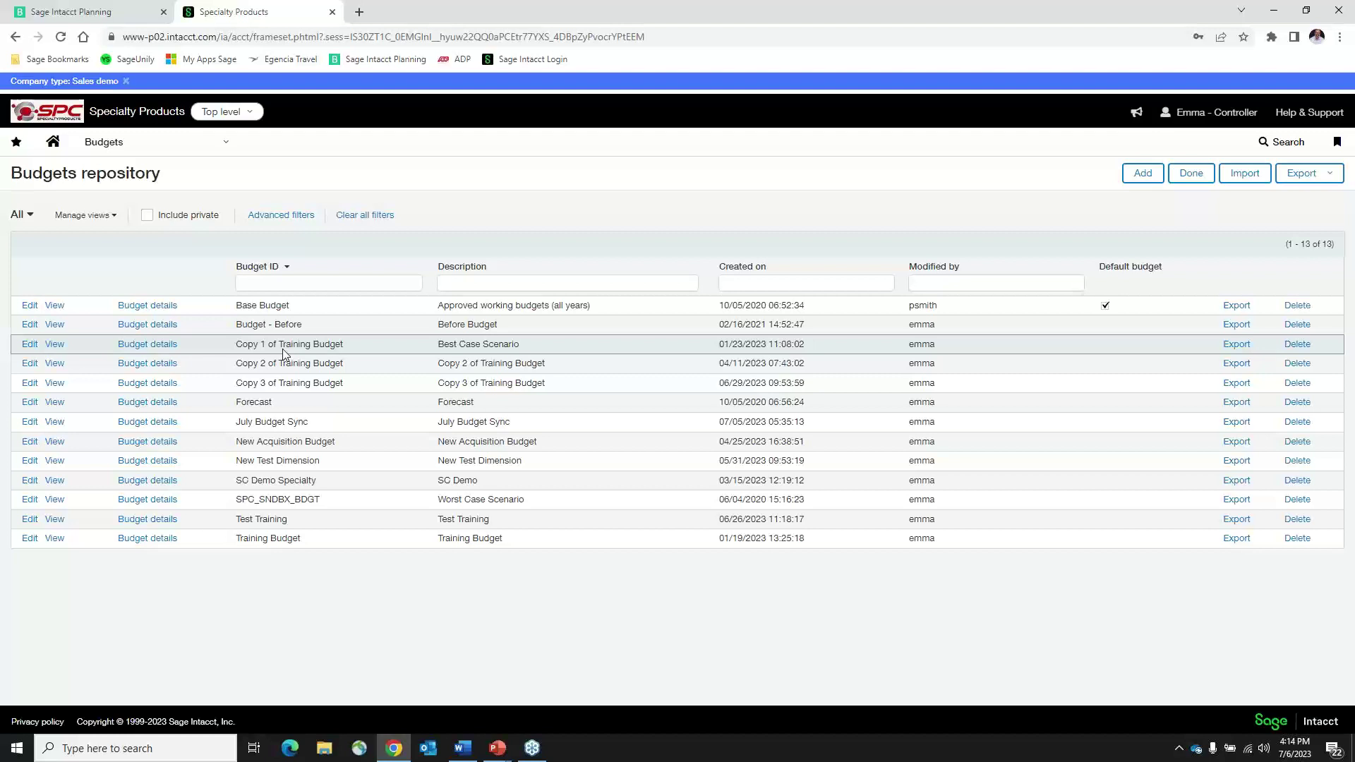
Step: Open the Analysis & Planning dashboard from the Budgets repository
click(225, 143)
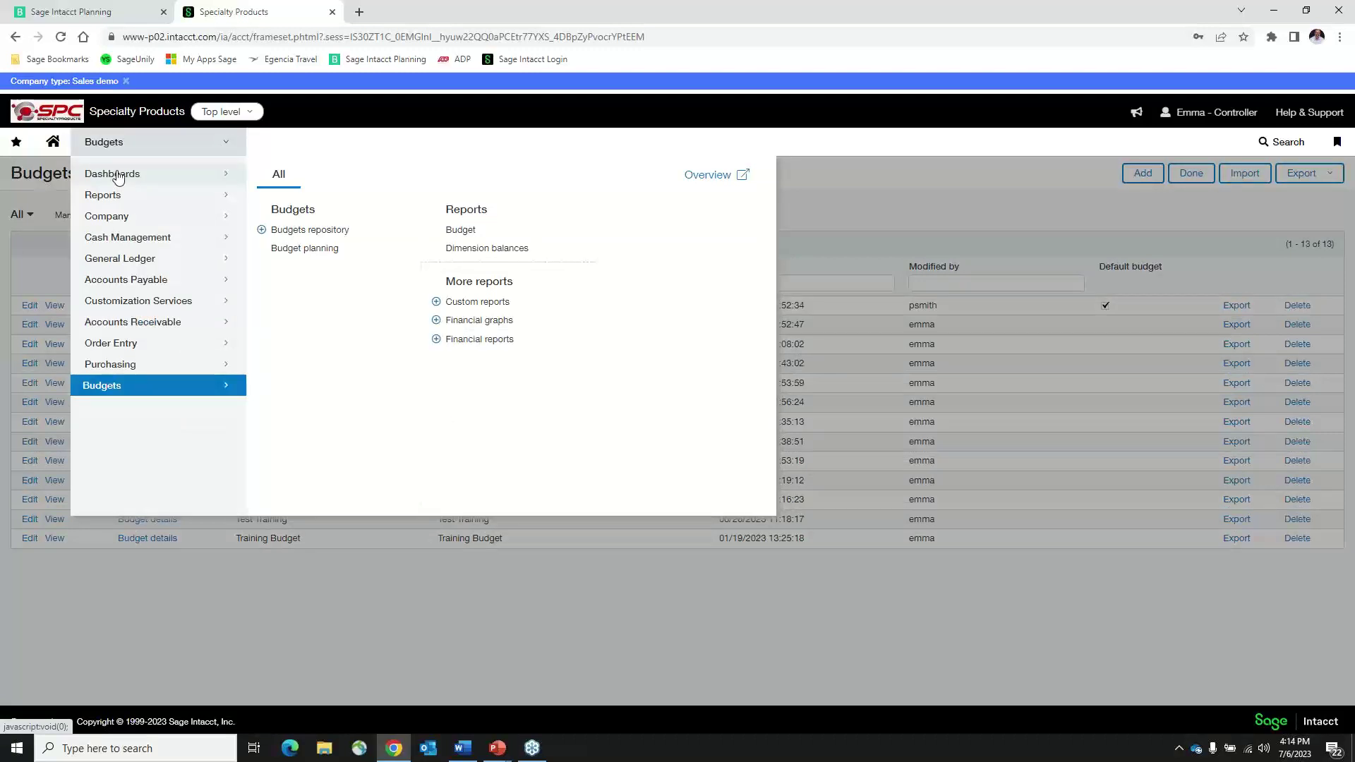
mouse_move(118, 176)
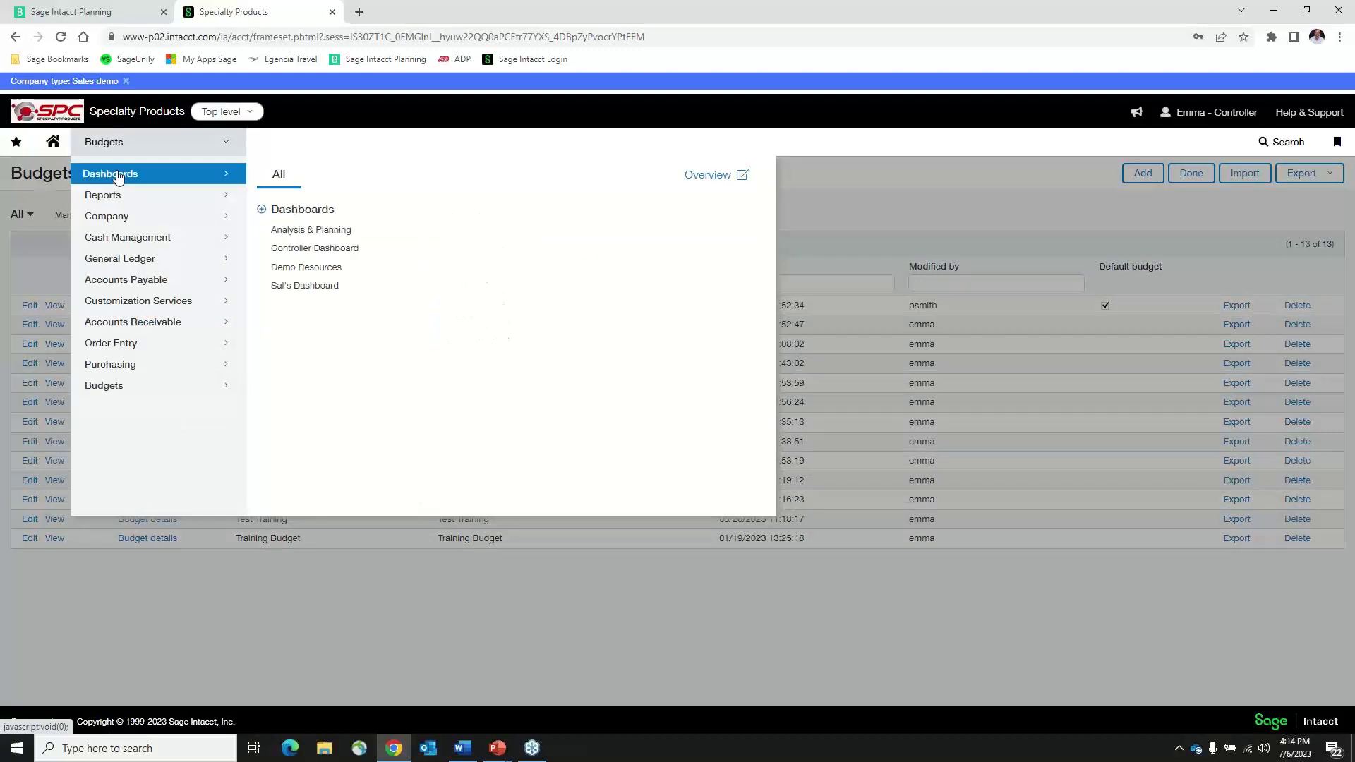
click(295, 233)
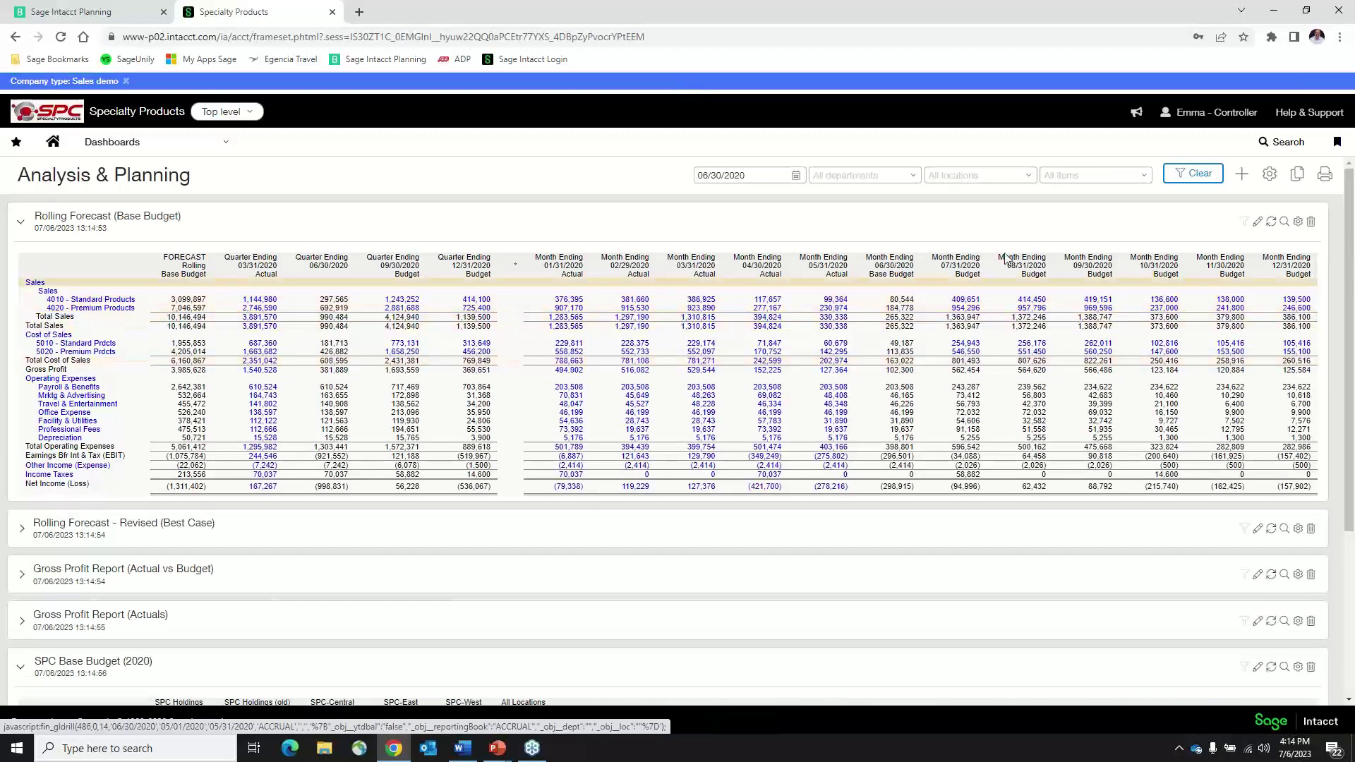
Step: Inspect the budget choices for the Base Budget column in the Rolling Forecast (Base Budget) report's editor, and cancel editing
click(1258, 222)
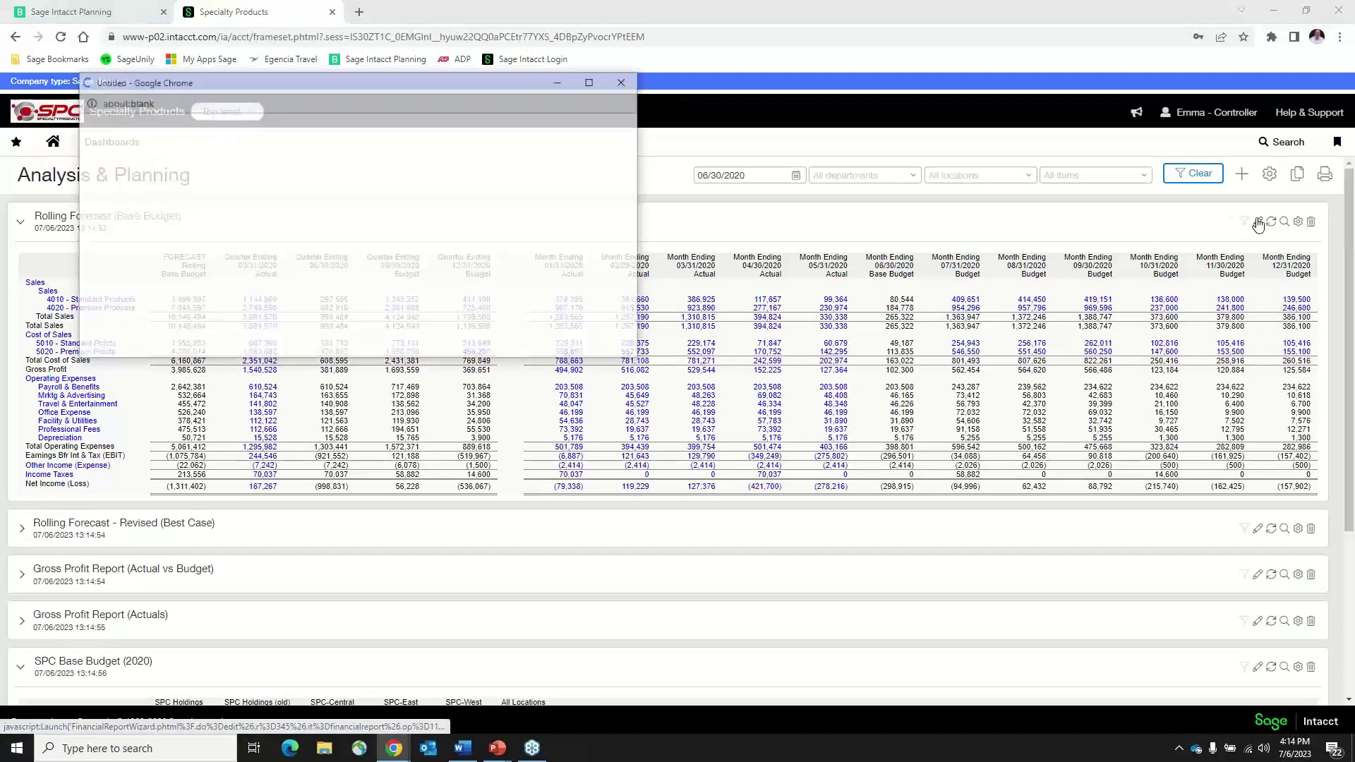
click(592, 82)
click(28, 173)
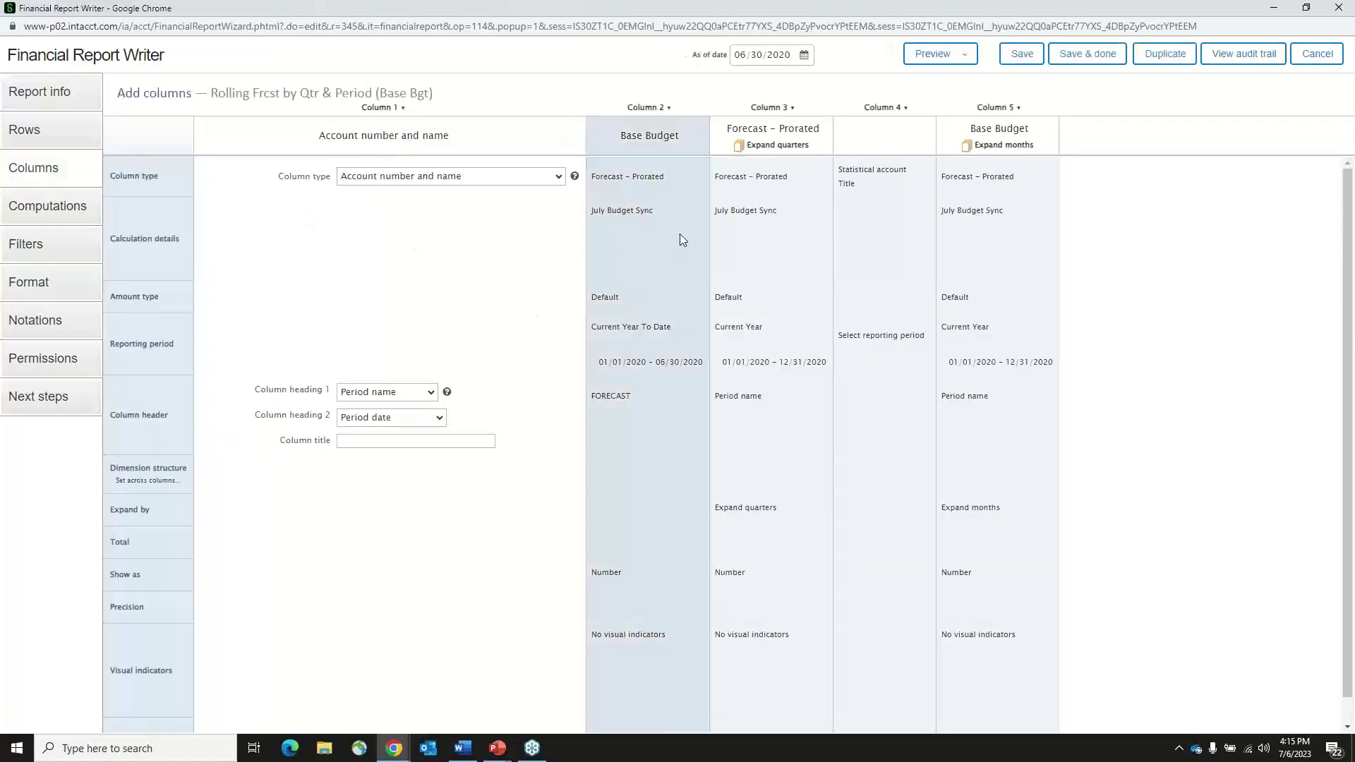
click(662, 215)
click(607, 215)
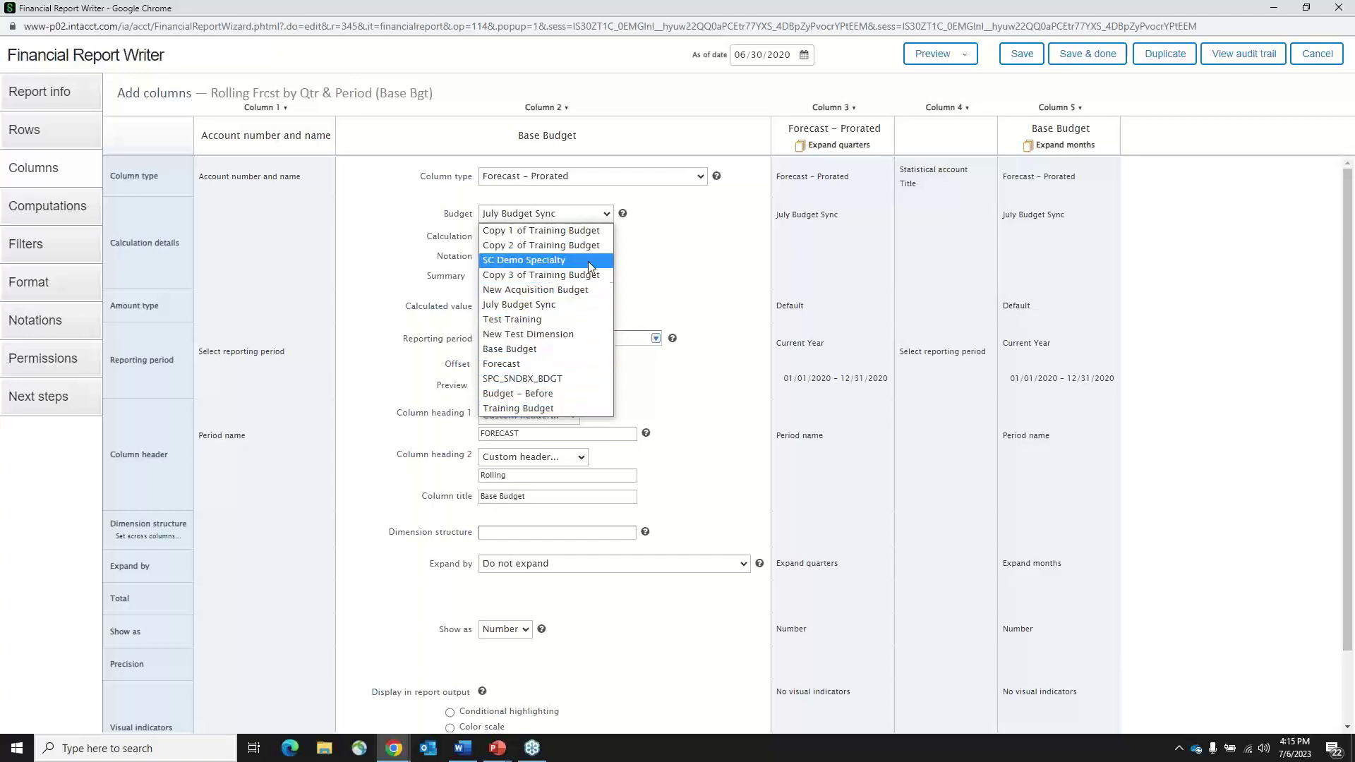
click(701, 280)
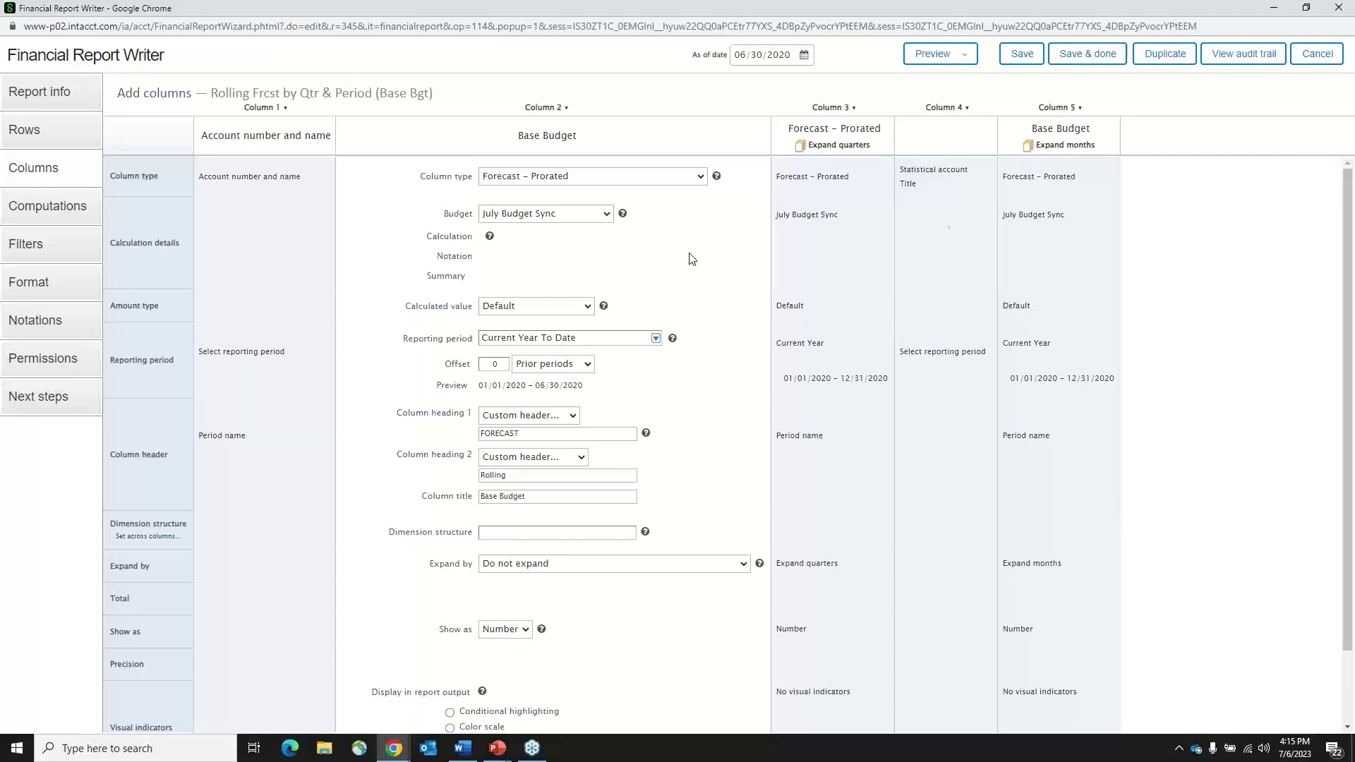
click(1309, 51)
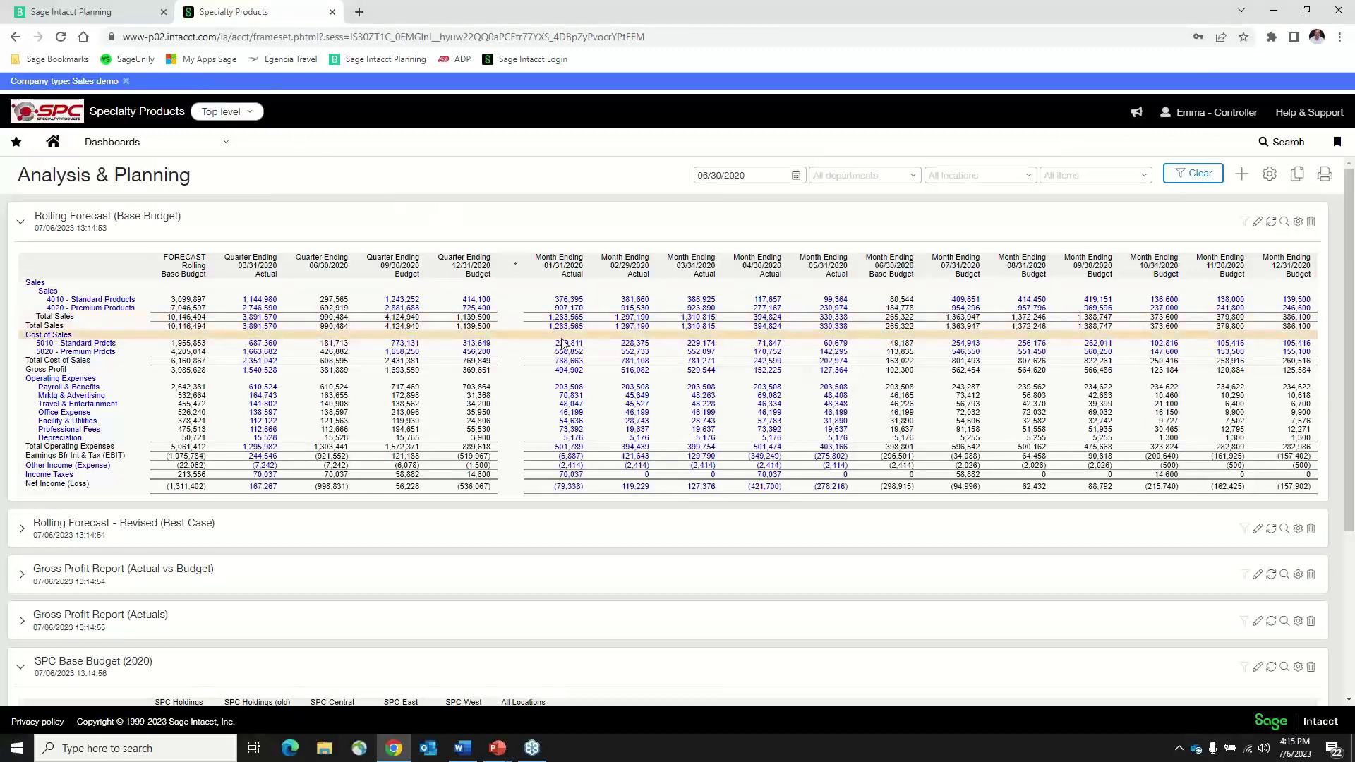
Step: Drill from the July 2020 Standard Products budget amount into the SPC-East line and examine its bookings, dimensions and revenue recognition inputs
click(965, 301)
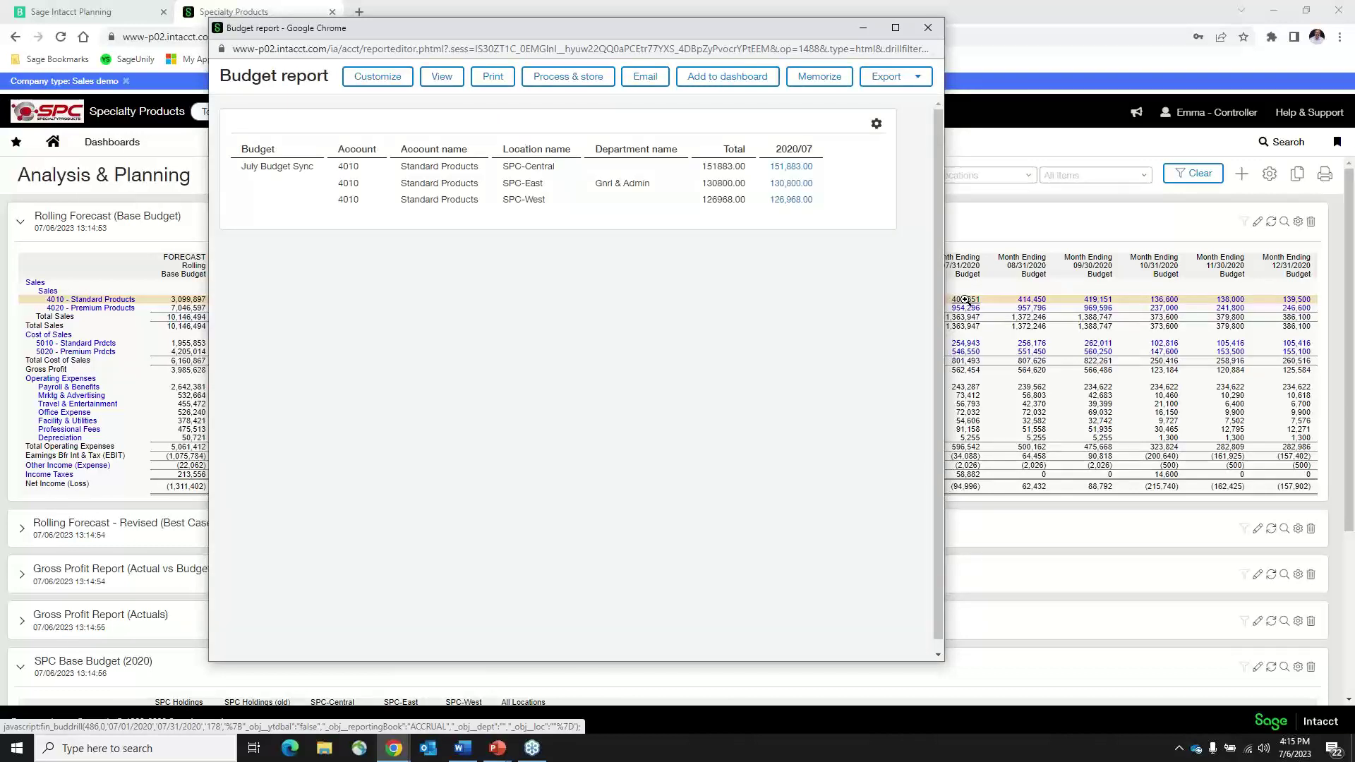
click(785, 184)
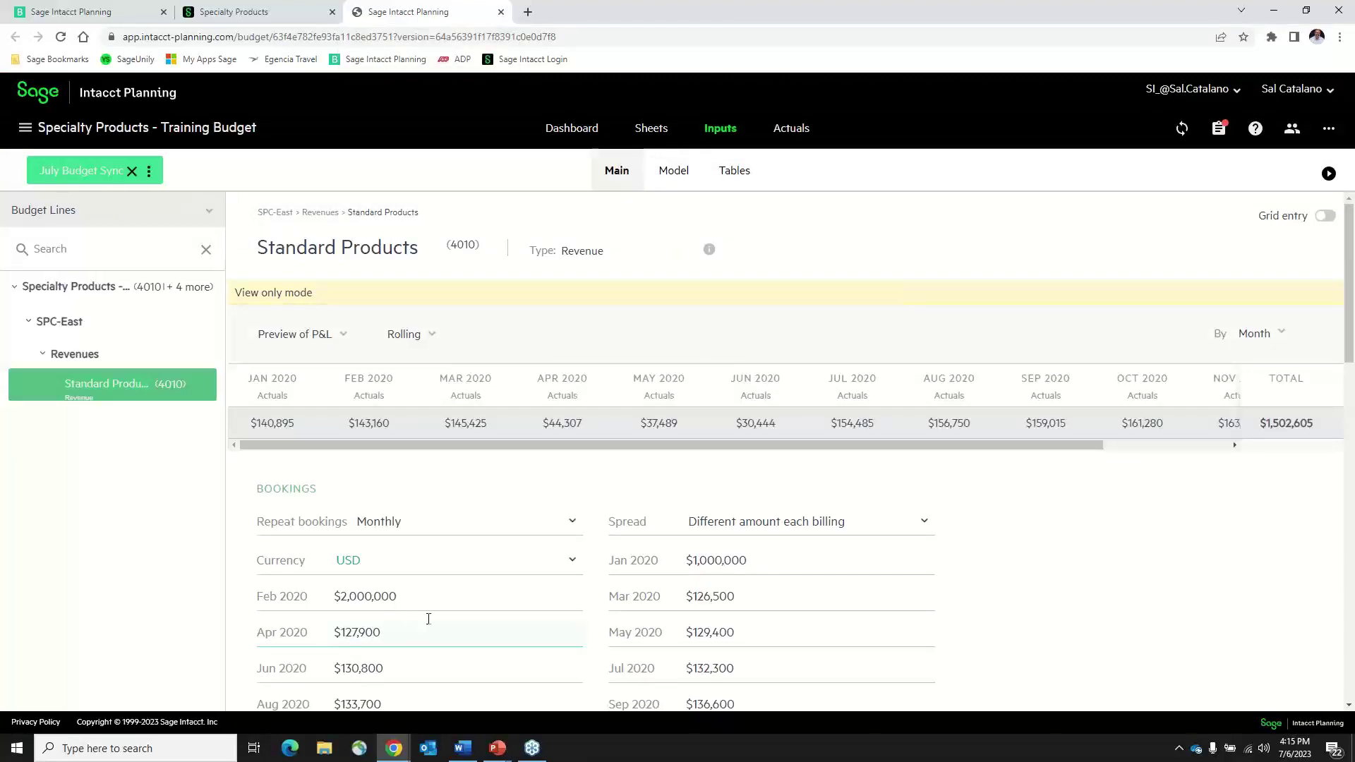
scroll(427, 619, down, 2)
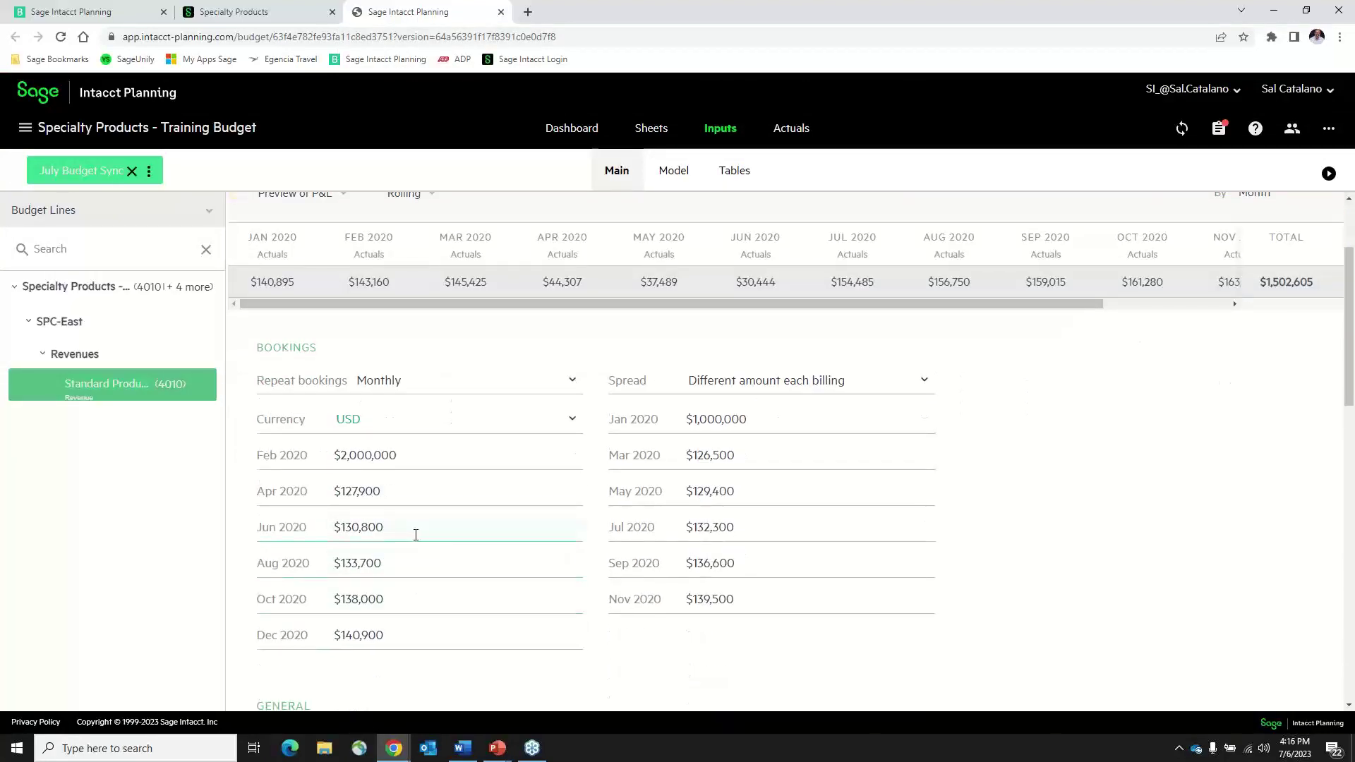
scroll(416, 535, down, 6)
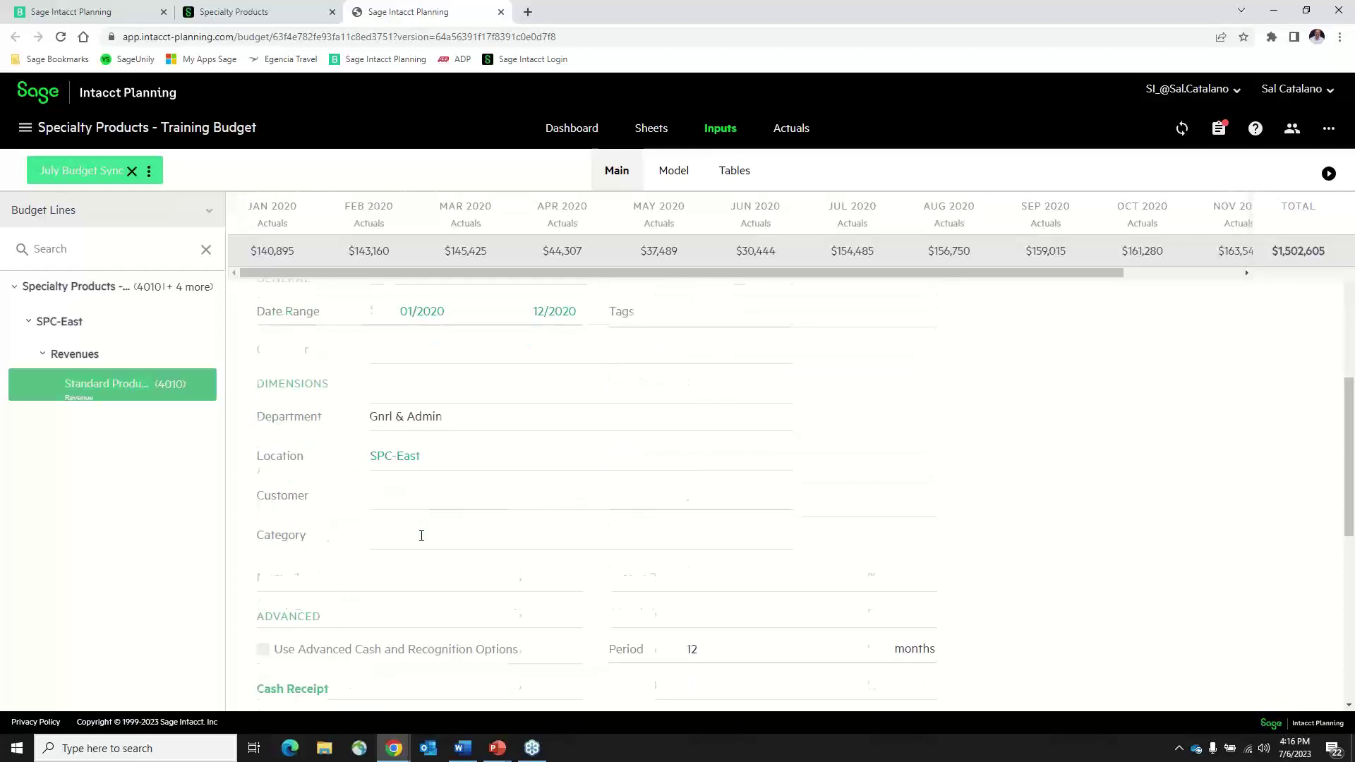
scroll(421, 535, down, 7)
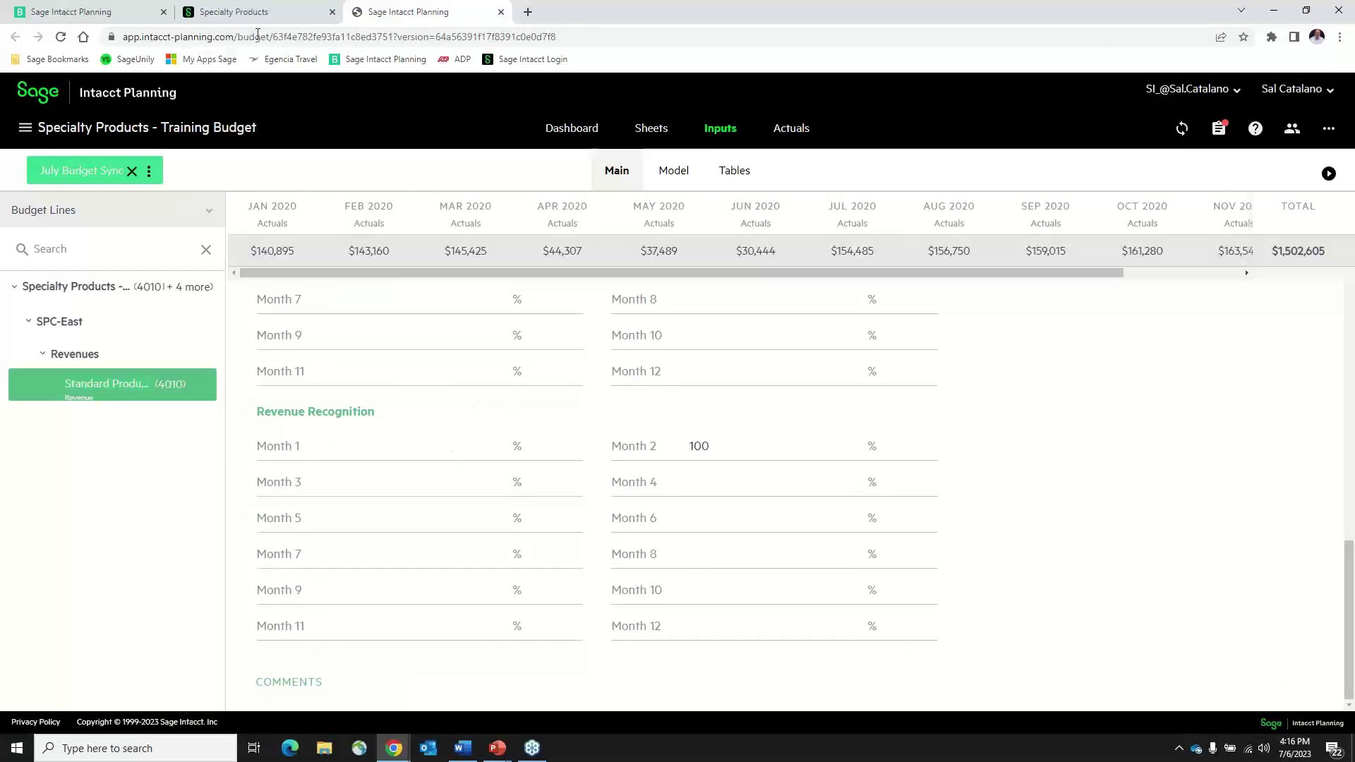
Step: Close the drilled-down Standard Products budget page and return to the Healthcare - Training Budget's CFO Dashboard
click(280, 15)
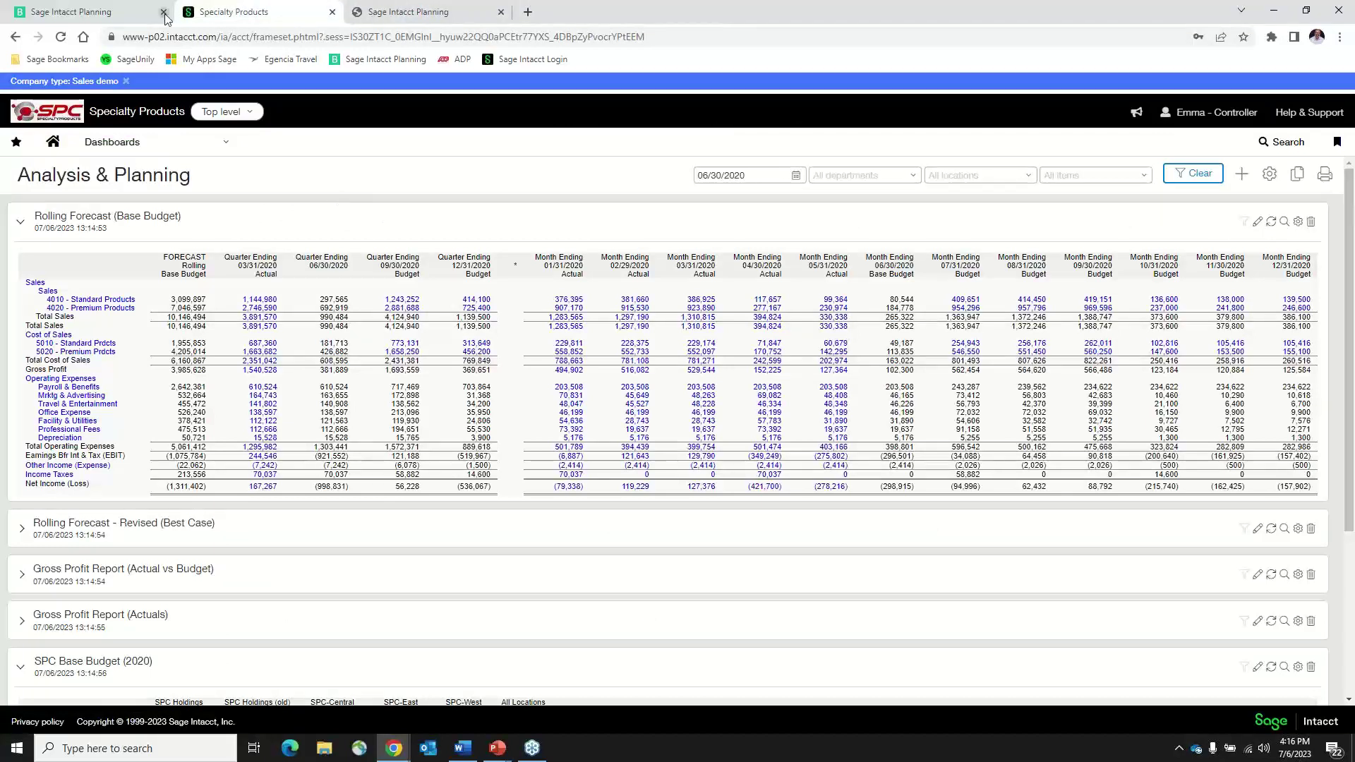
click(501, 14)
click(123, 14)
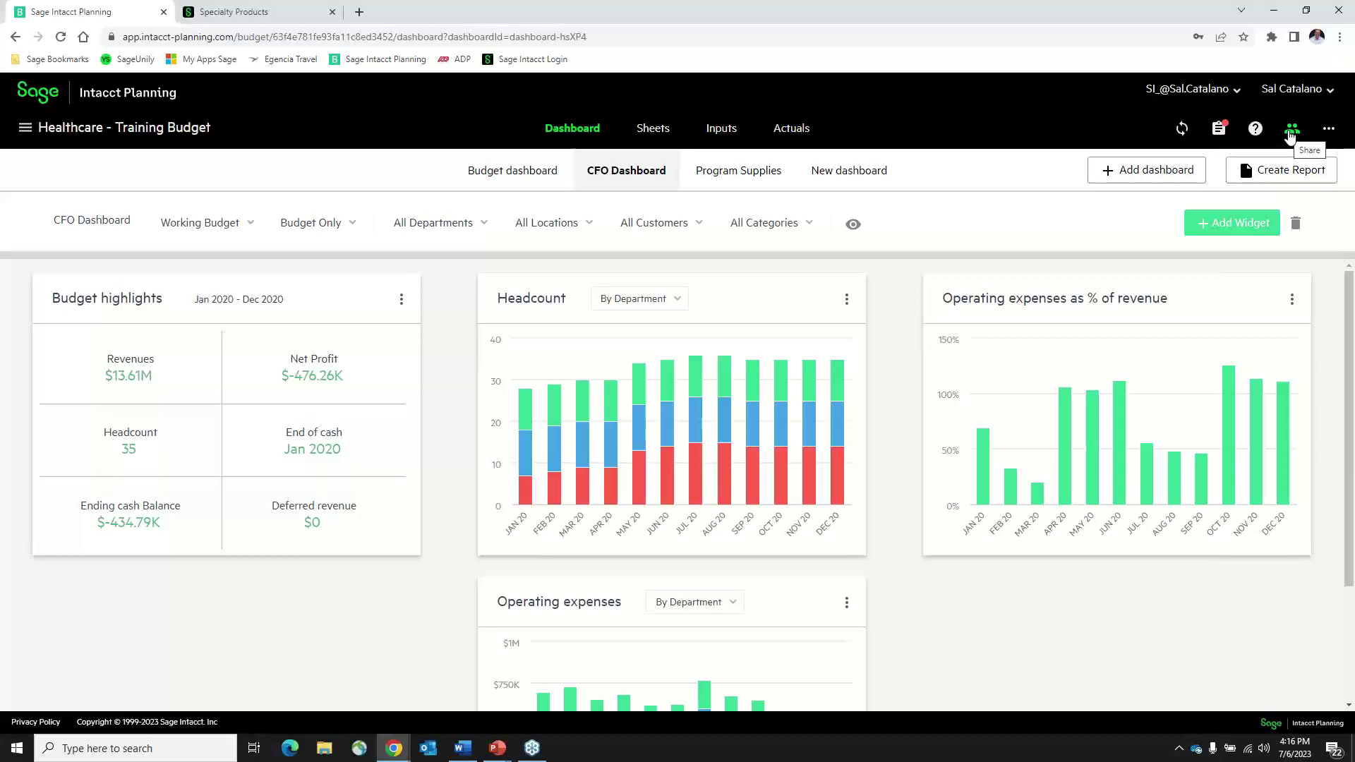
Step: Open sharing for the Healthcare - Training Budget, check the available permission levels, and expand the advanced sharing options
click(1290, 133)
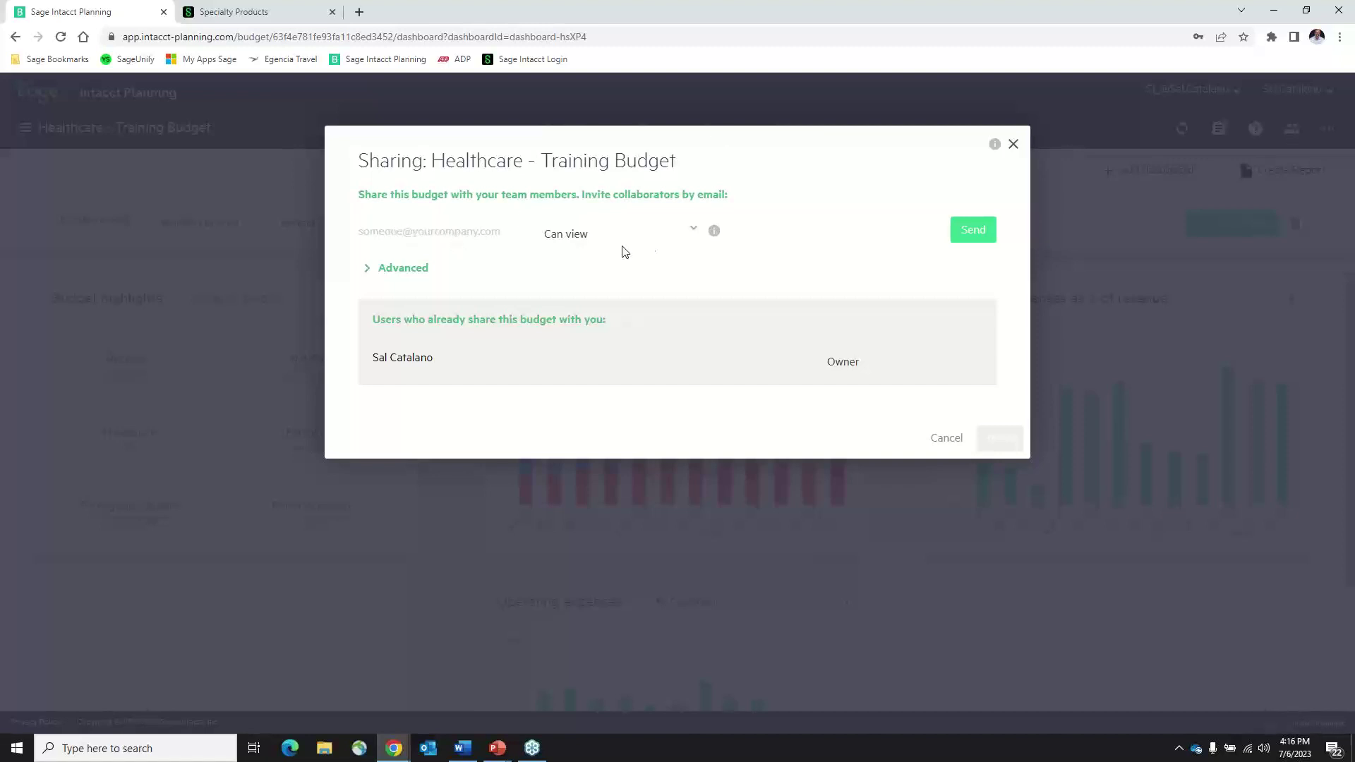
click(692, 232)
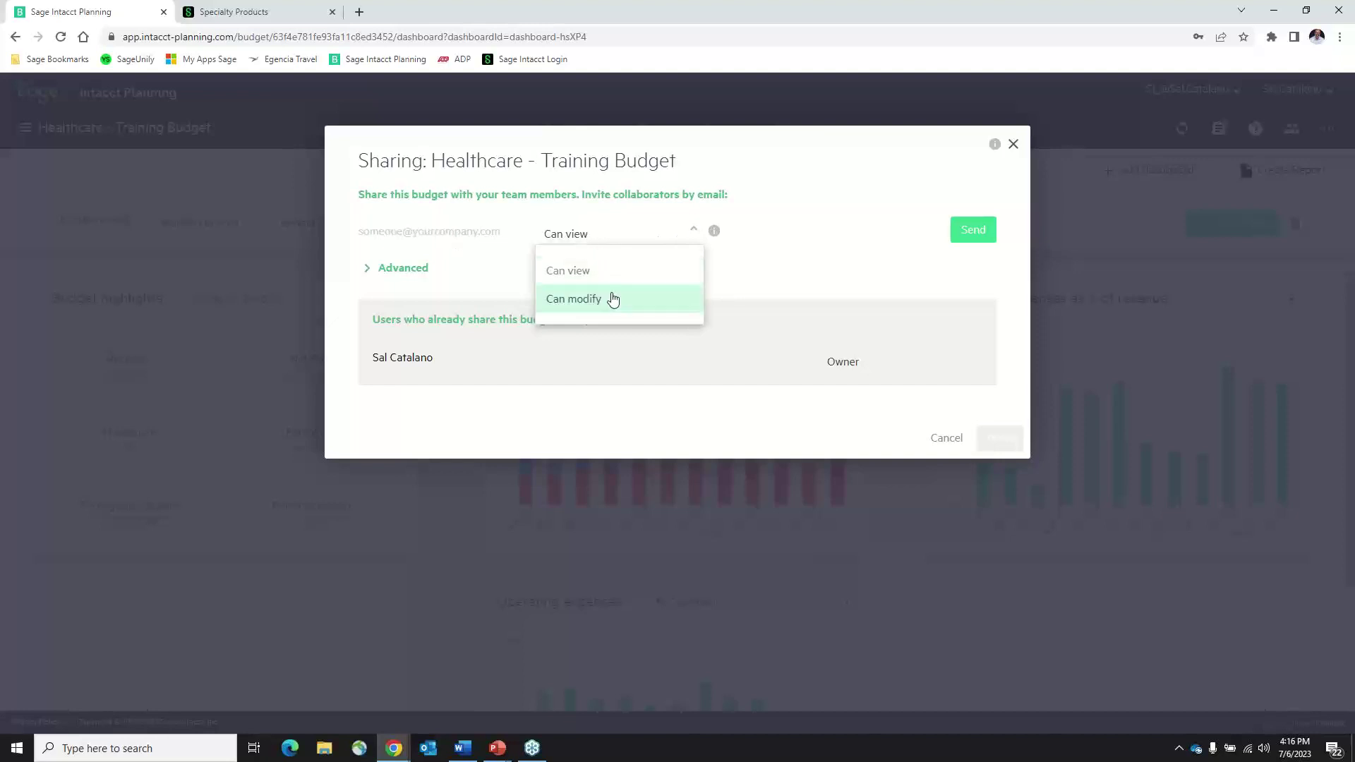
click(861, 227)
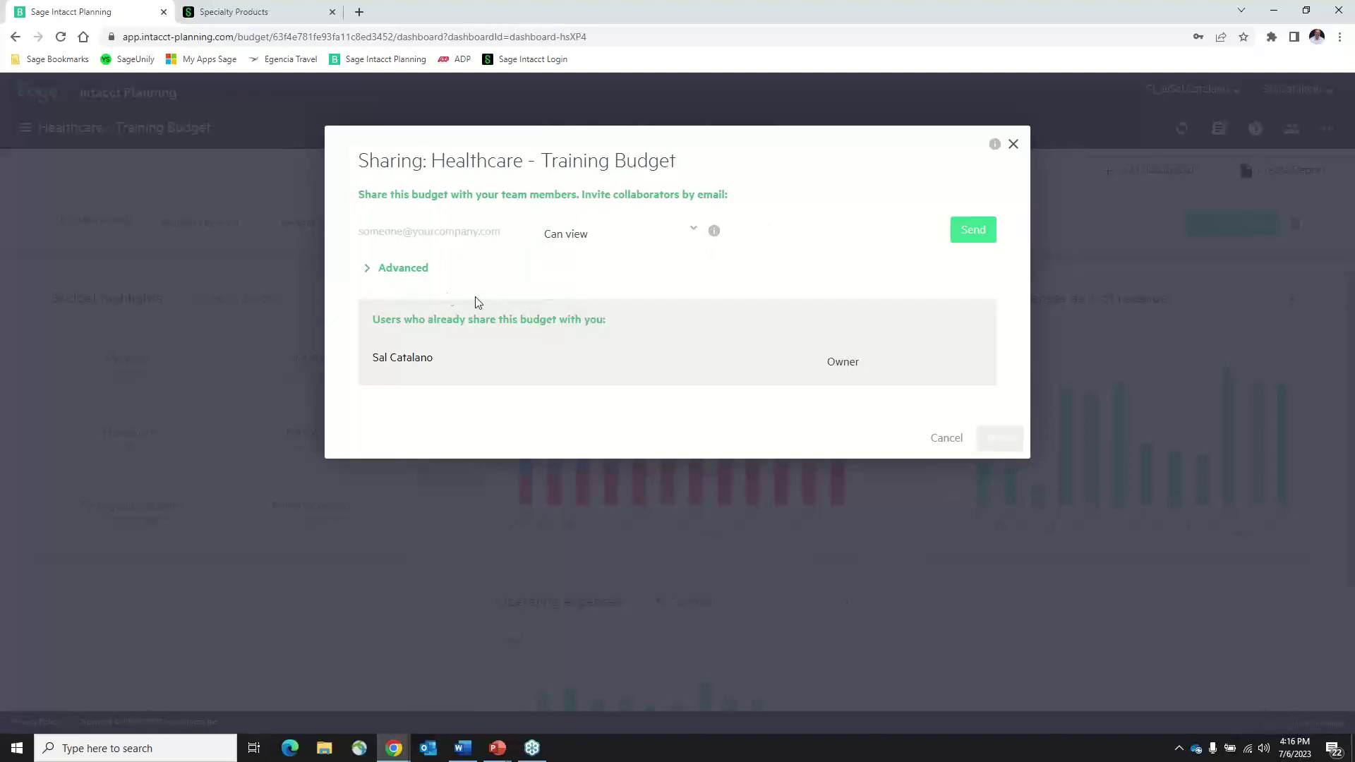
click(390, 271)
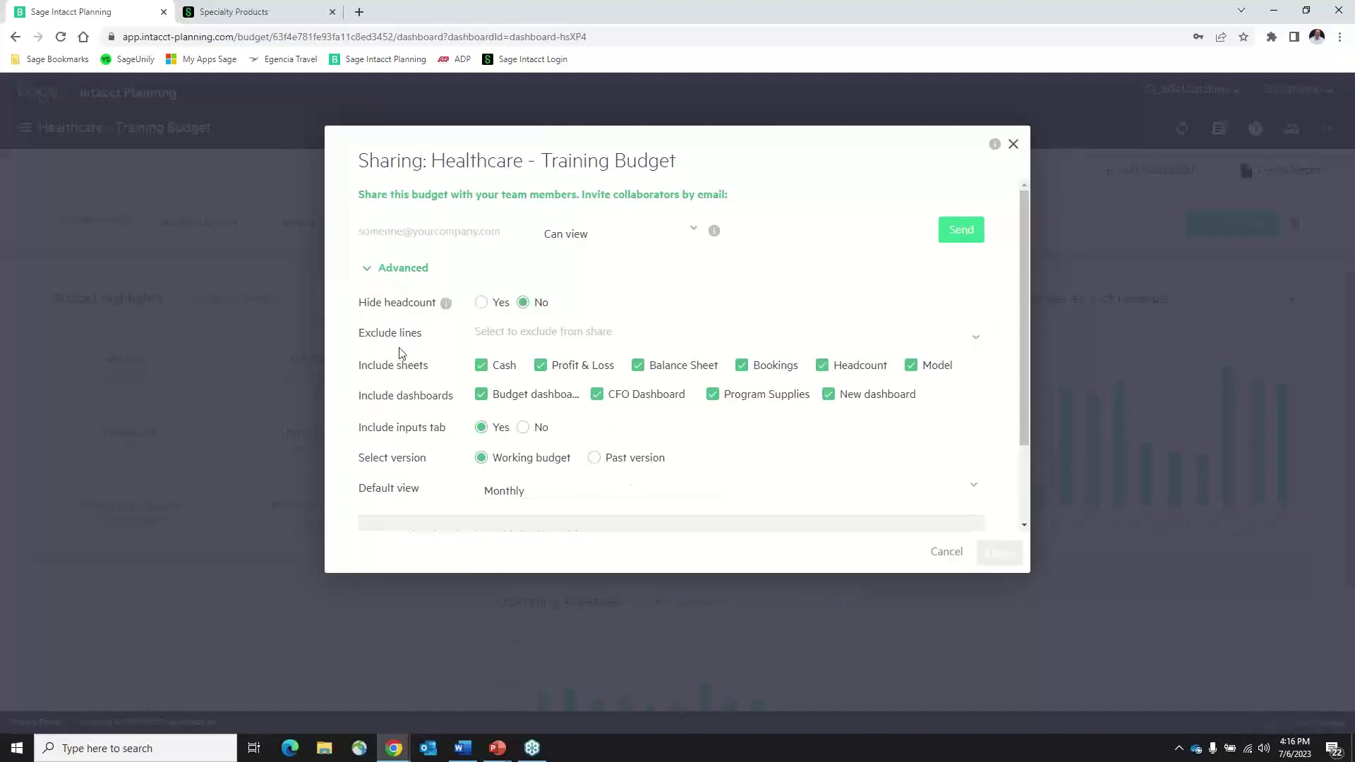
Step: Exclude the SPC-East Gnrl & Admin Salary & Wages line from the budget share
click(638, 341)
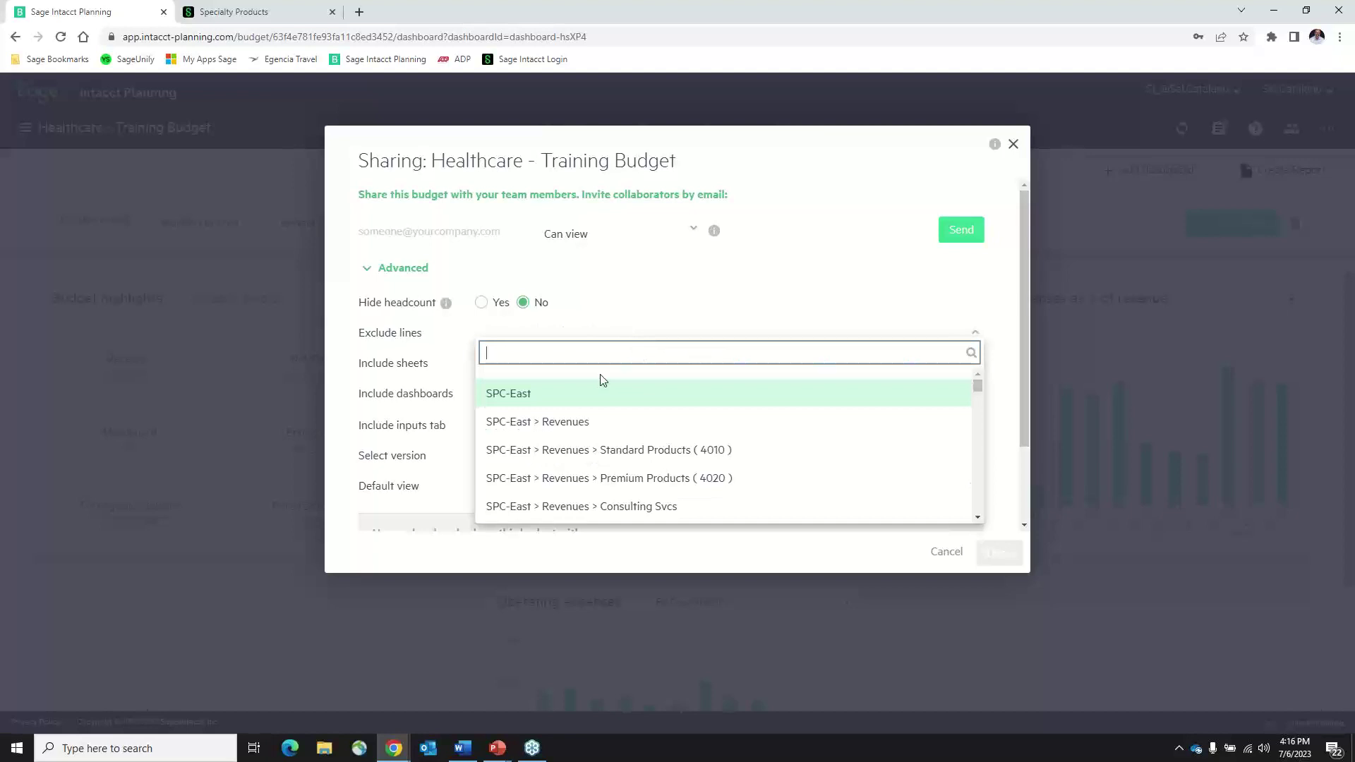
scroll(602, 382, down, 5)
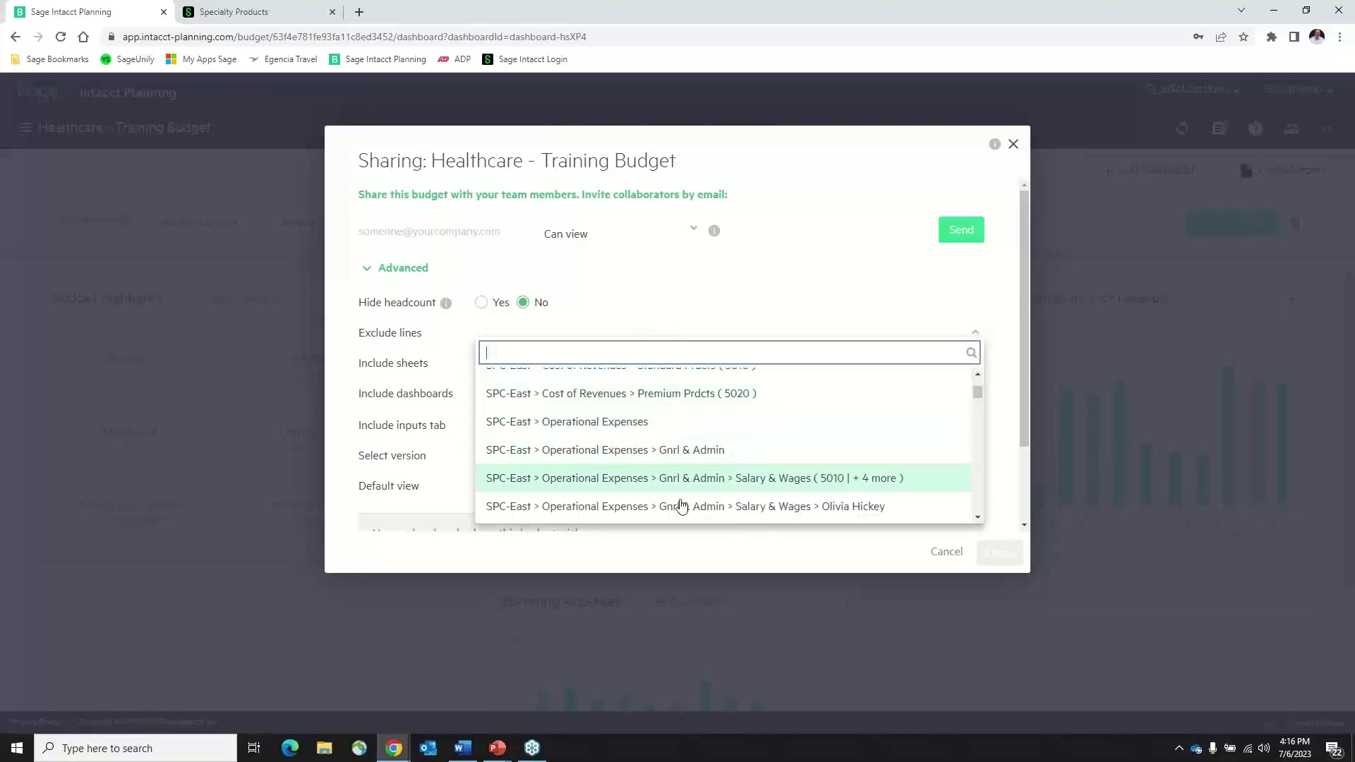
click(637, 482)
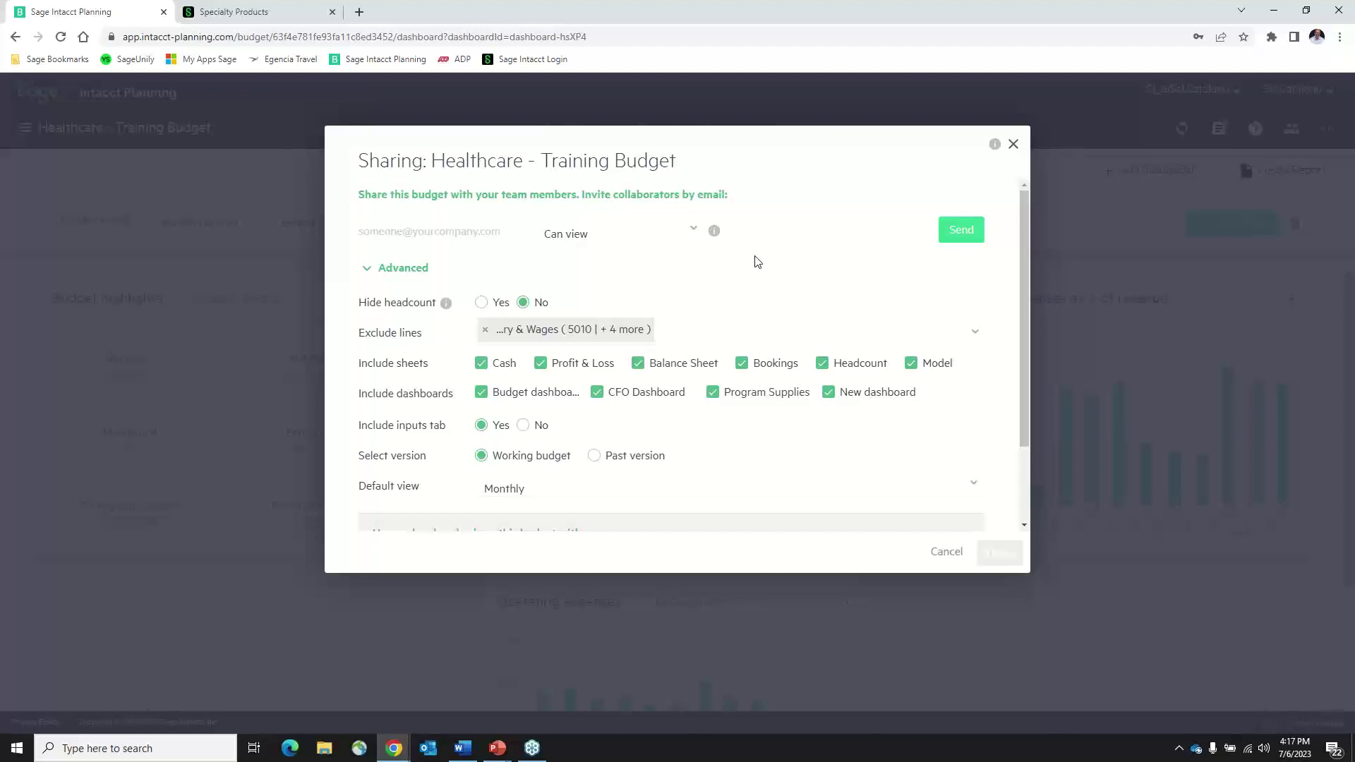
Step: Read the help on the view permission and on managing sharing, and close the sharing dialog without sending
mouse_move(715, 238)
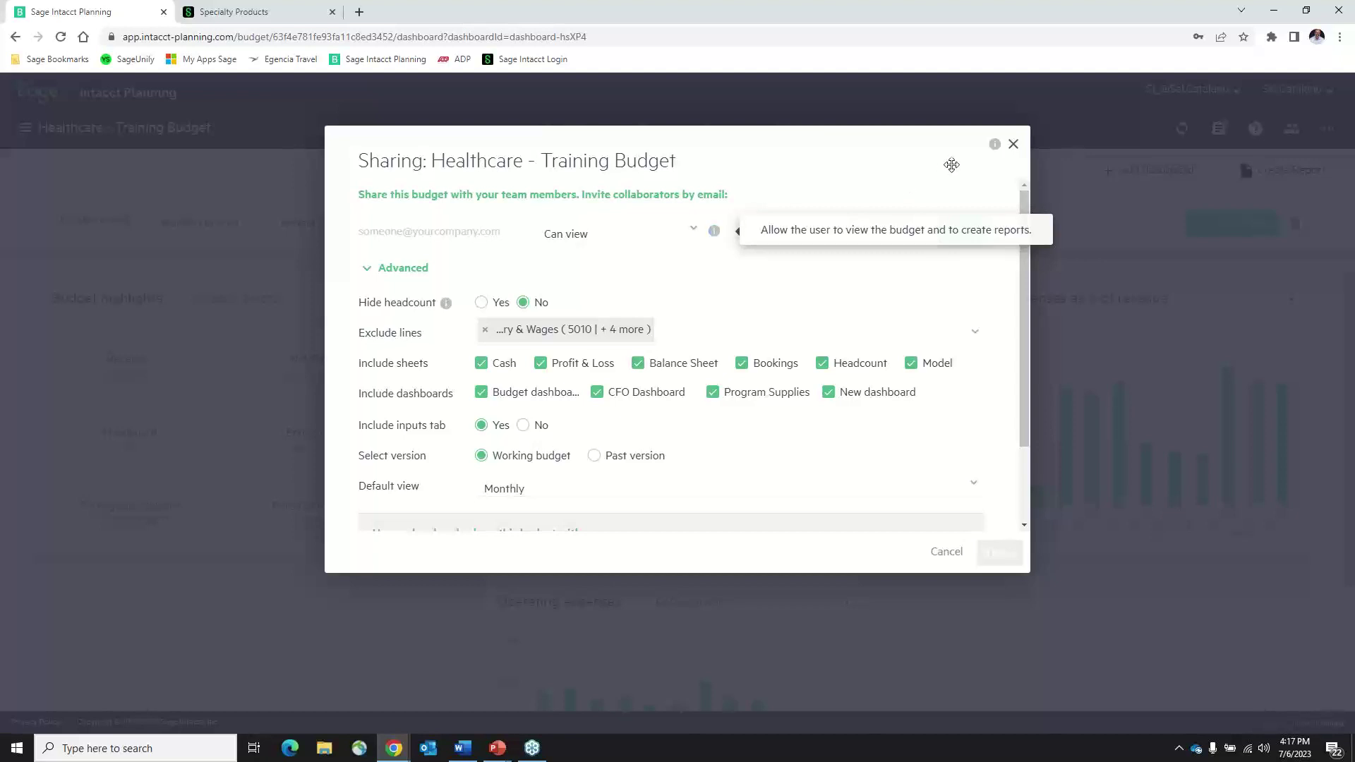
mouse_move(994, 150)
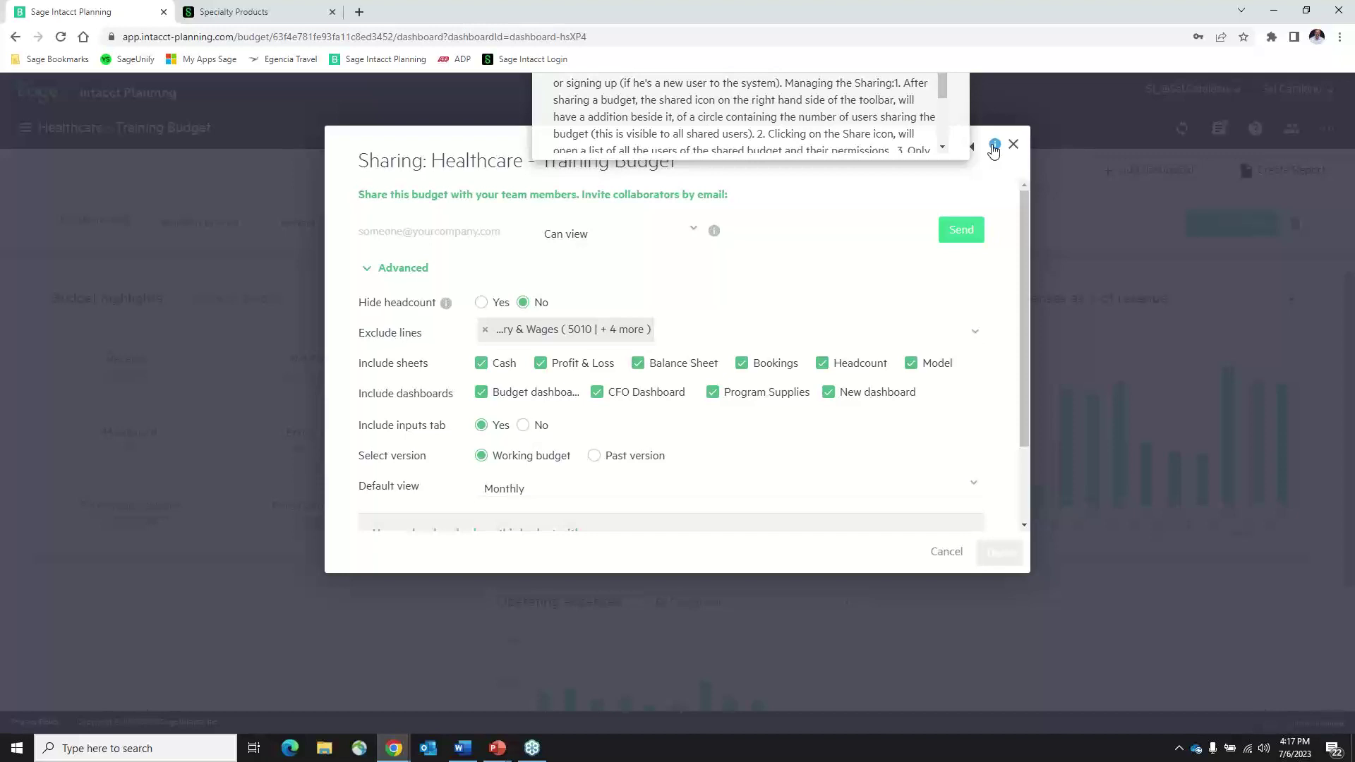
click(1013, 144)
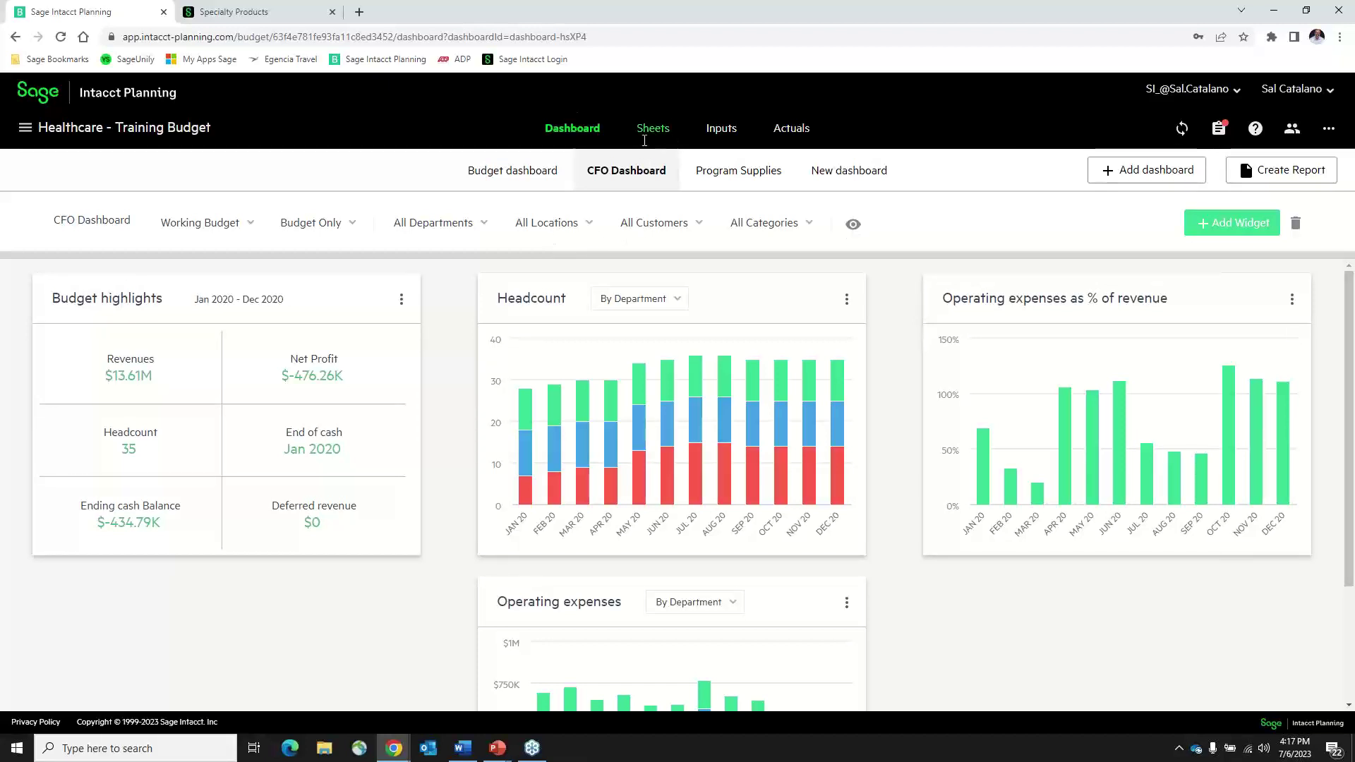
Step: Open the budget's Profit & Loss sheet and check which display currencies are available
click(652, 131)
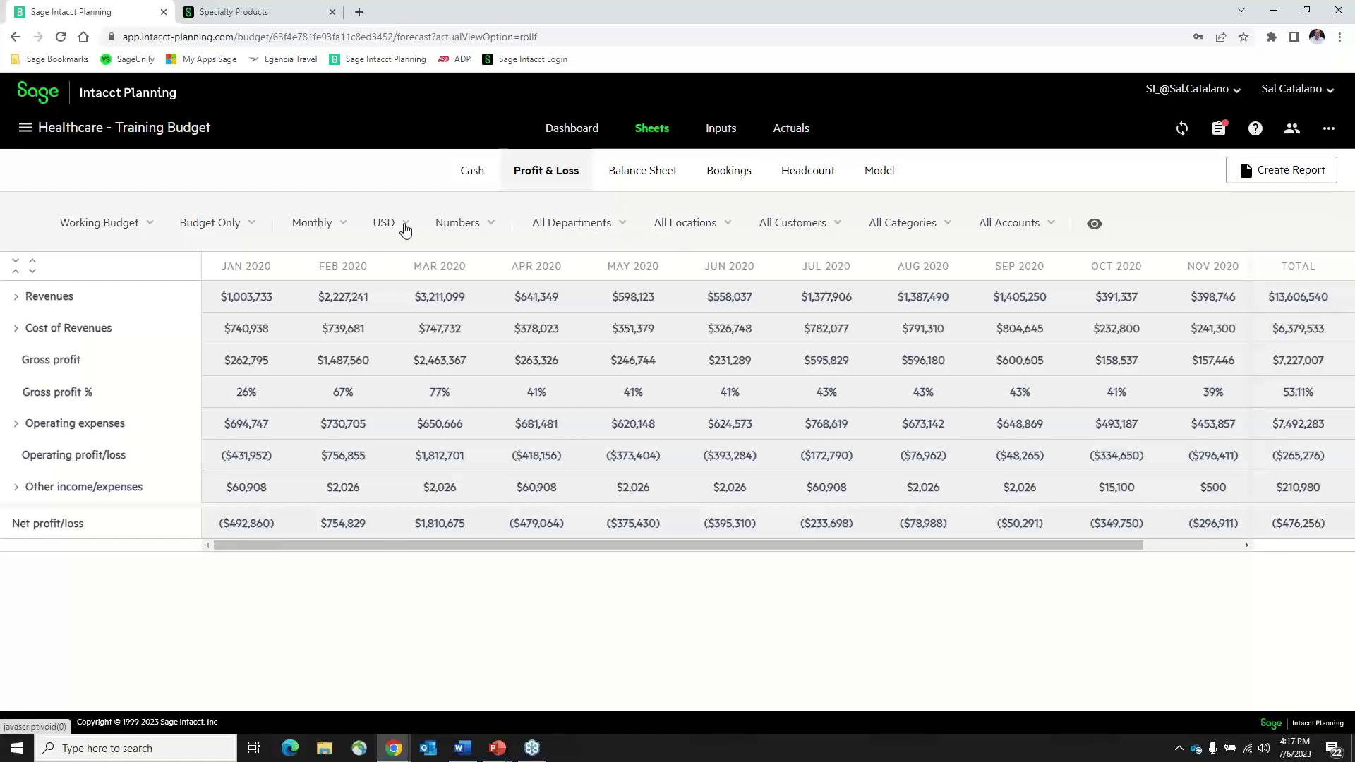
click(408, 227)
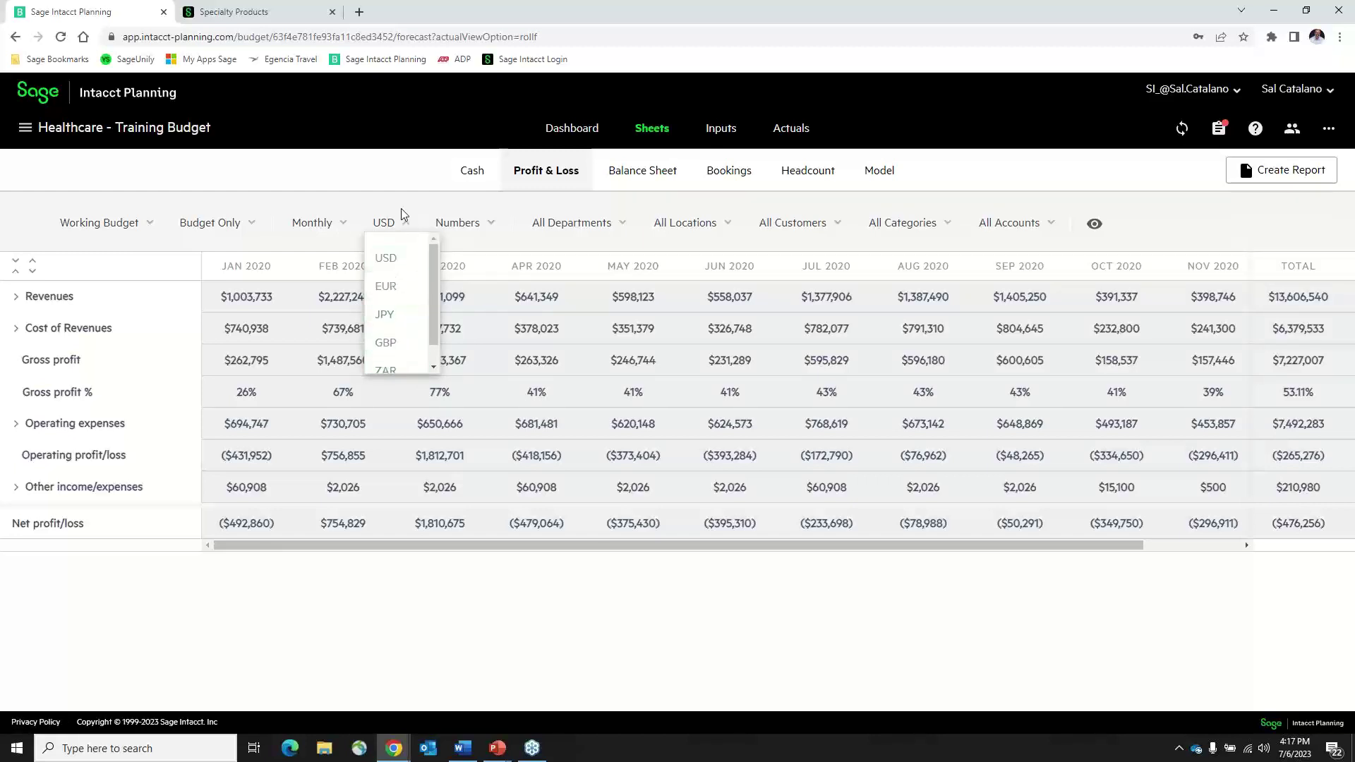
click(397, 180)
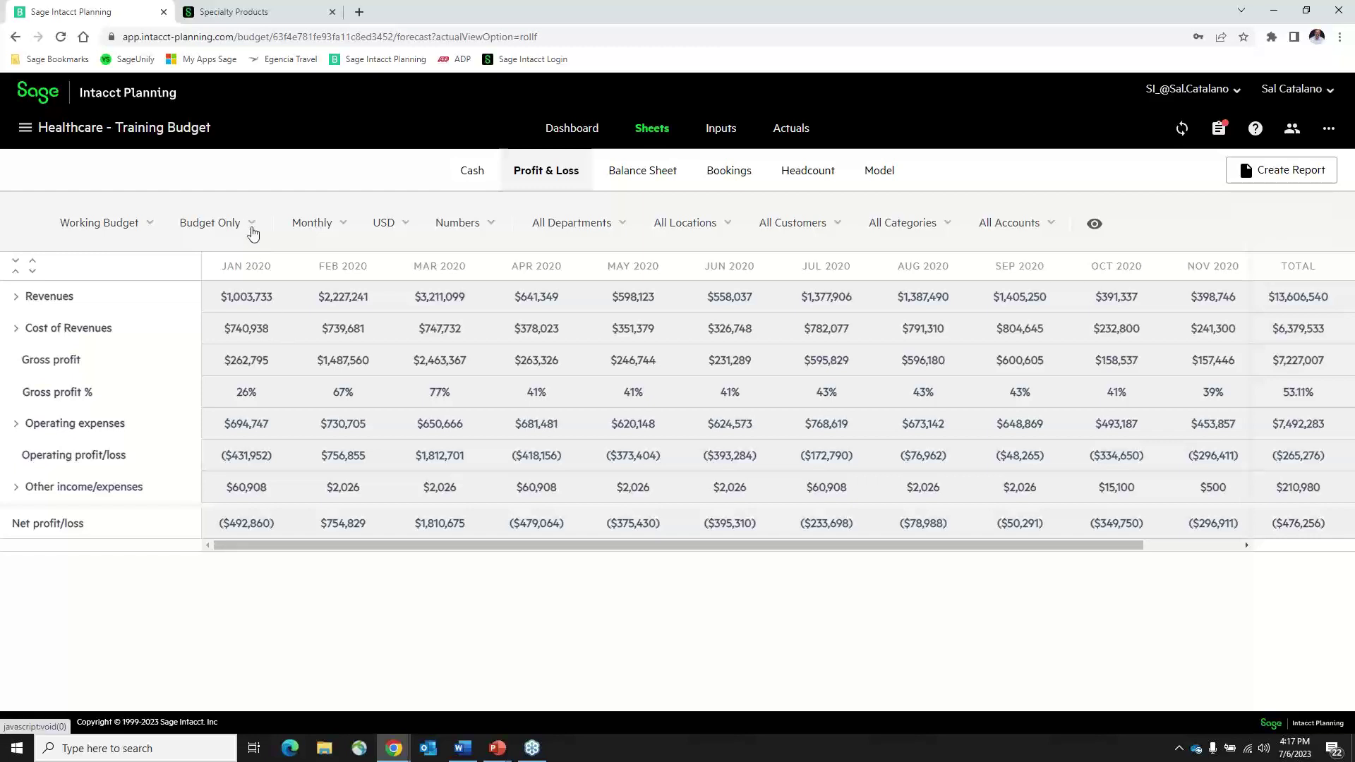
Step: Show Budget vs. Actuals on the Profit & Loss sheet and expand all rows down to the individual account lines
click(251, 227)
click(213, 315)
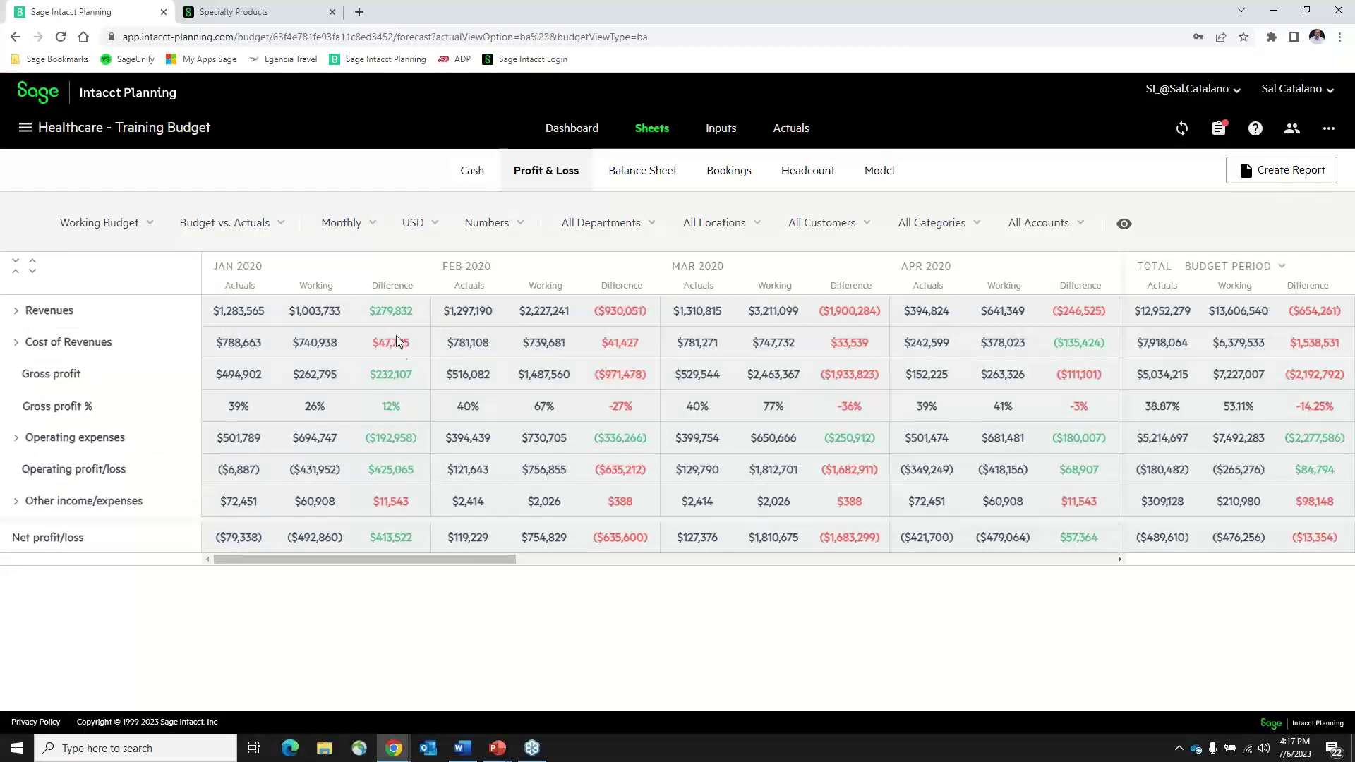
mouse_move(69, 310)
click(33, 266)
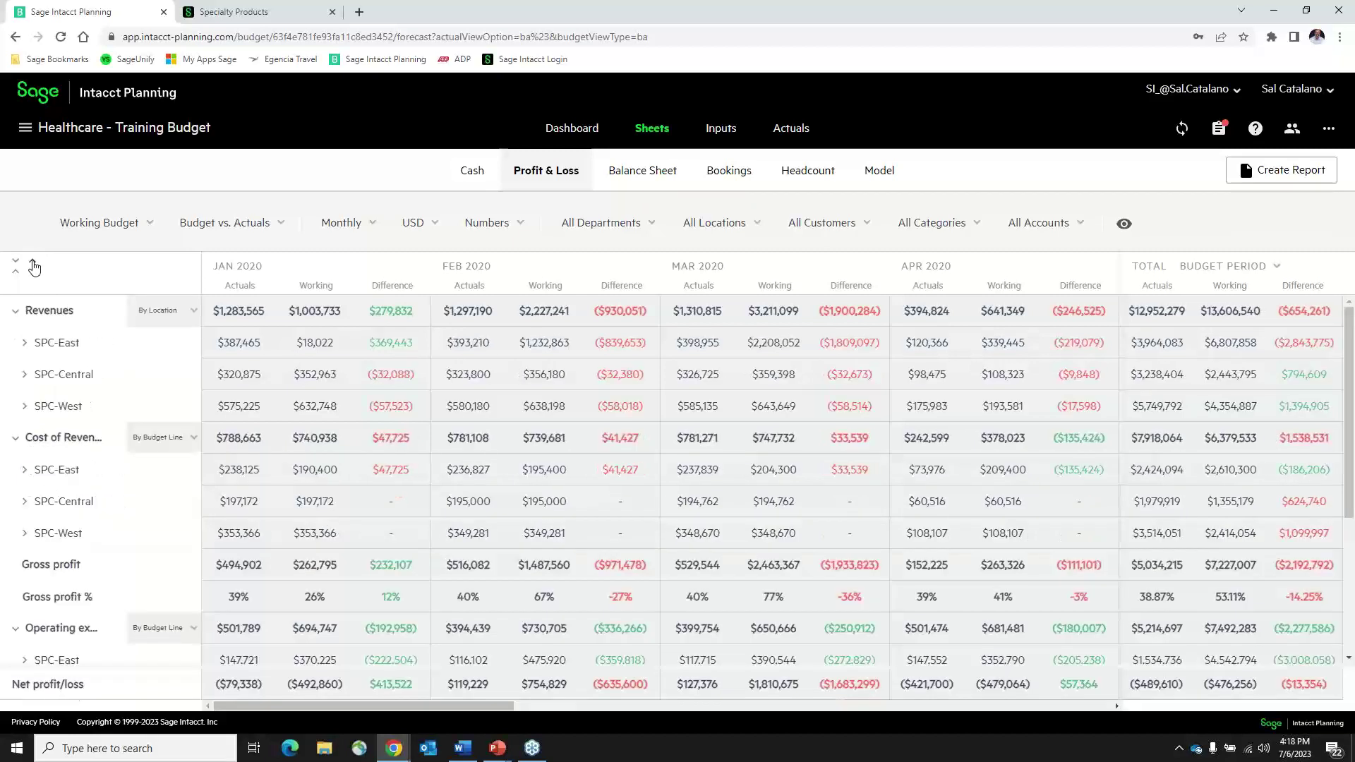
click(33, 266)
click(33, 266)
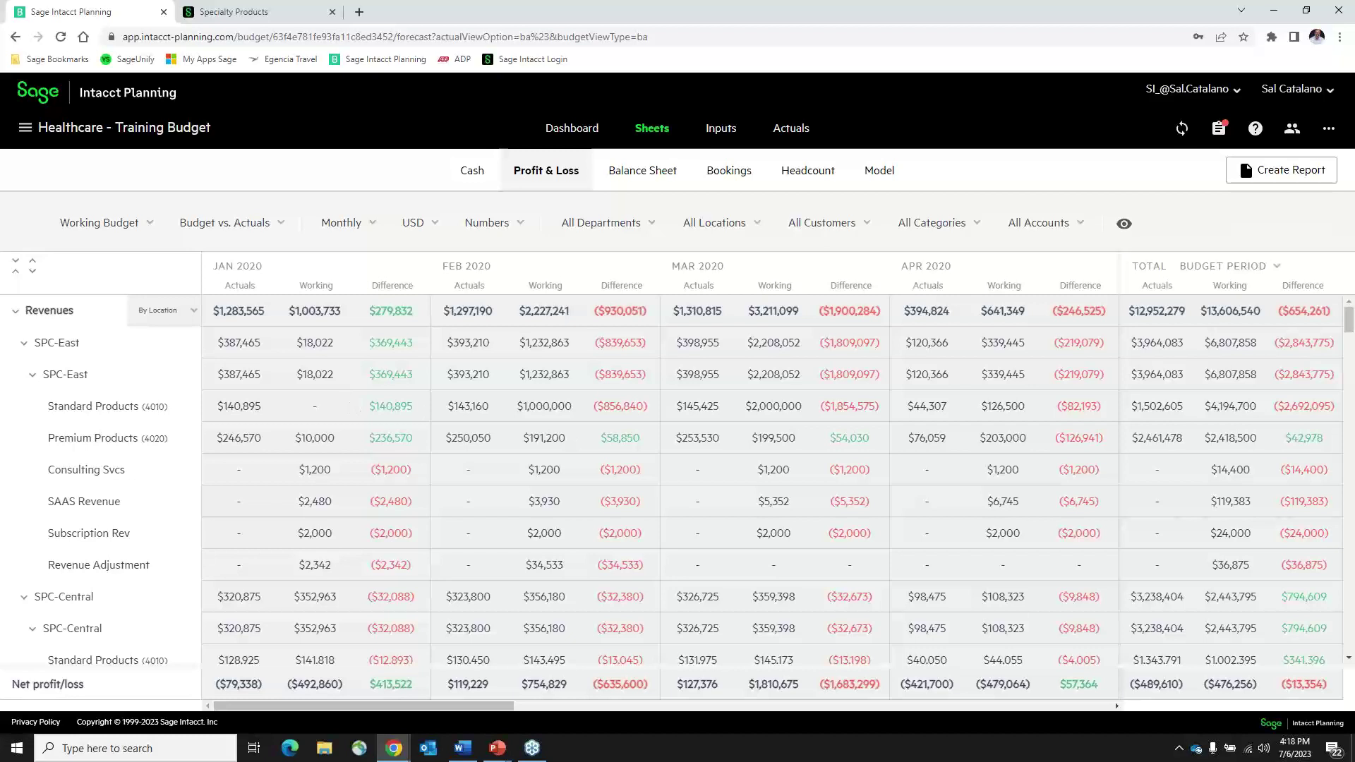
Step: Open the budget inputs and collapse the budget line tree to the SPC-East, SPC-Central and SPC-West entities
click(721, 131)
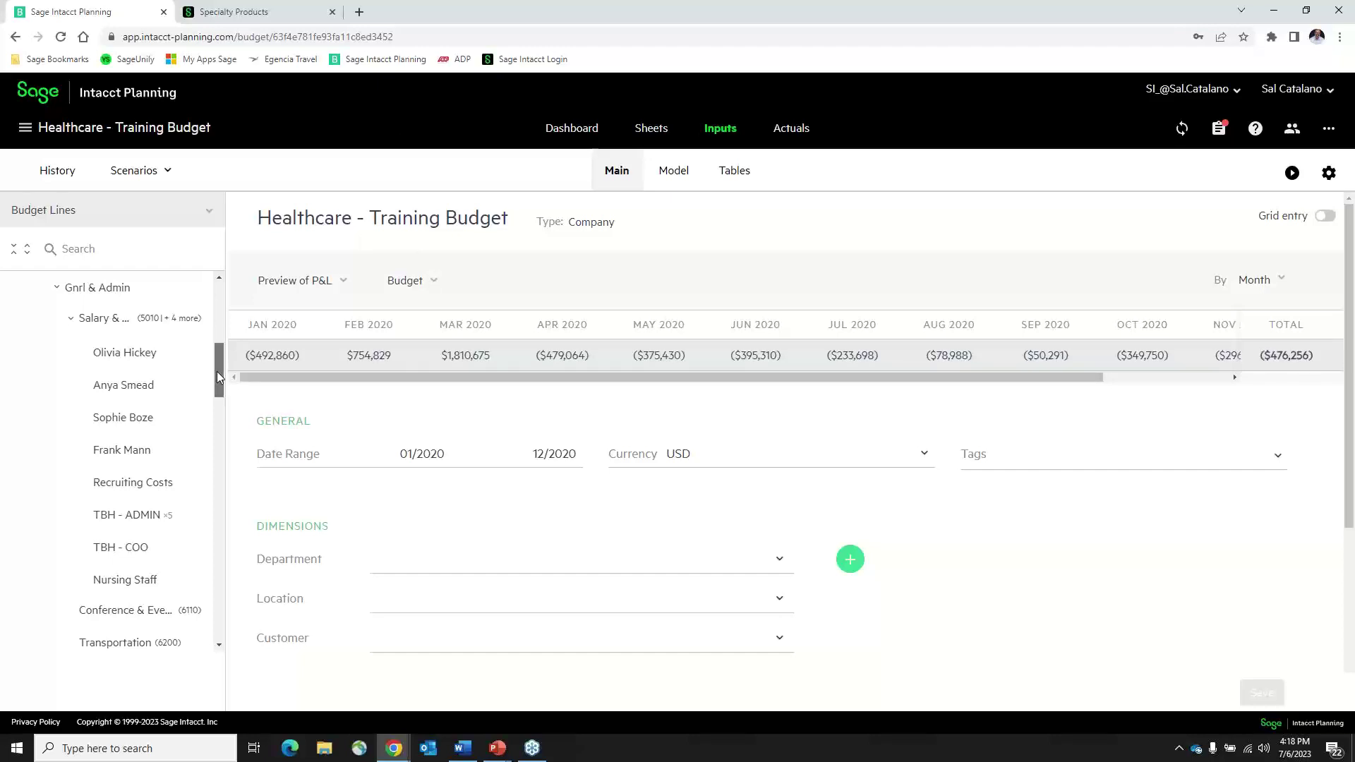
drag(217, 371, 211, 289)
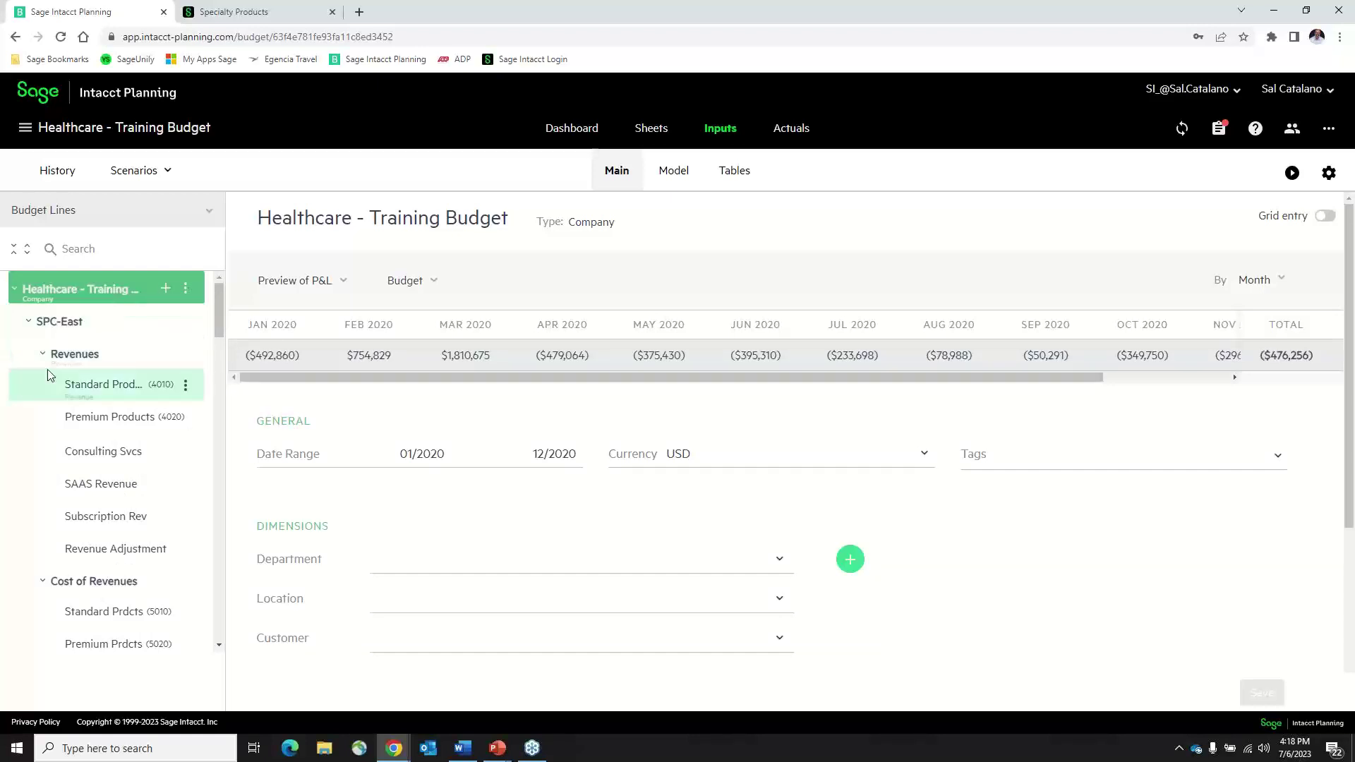
click(27, 251)
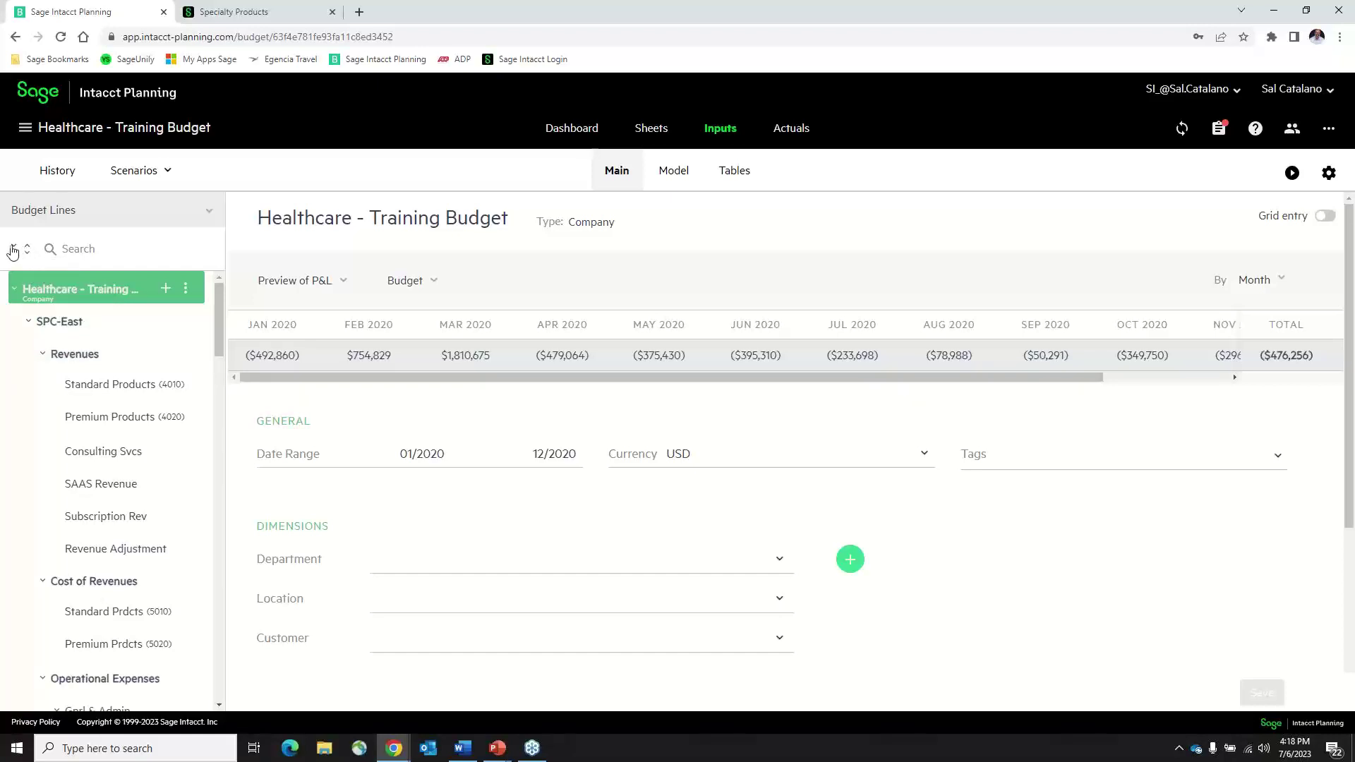
click(12, 250)
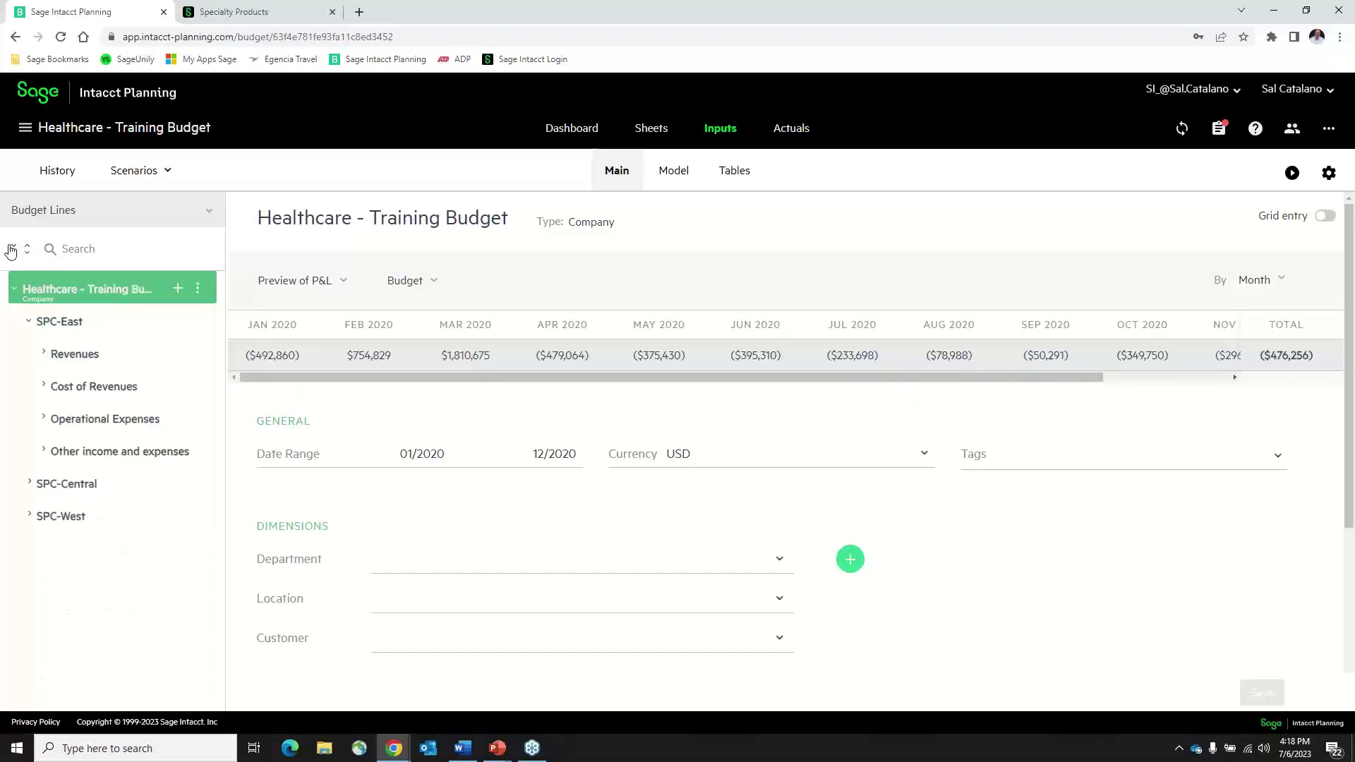
click(12, 251)
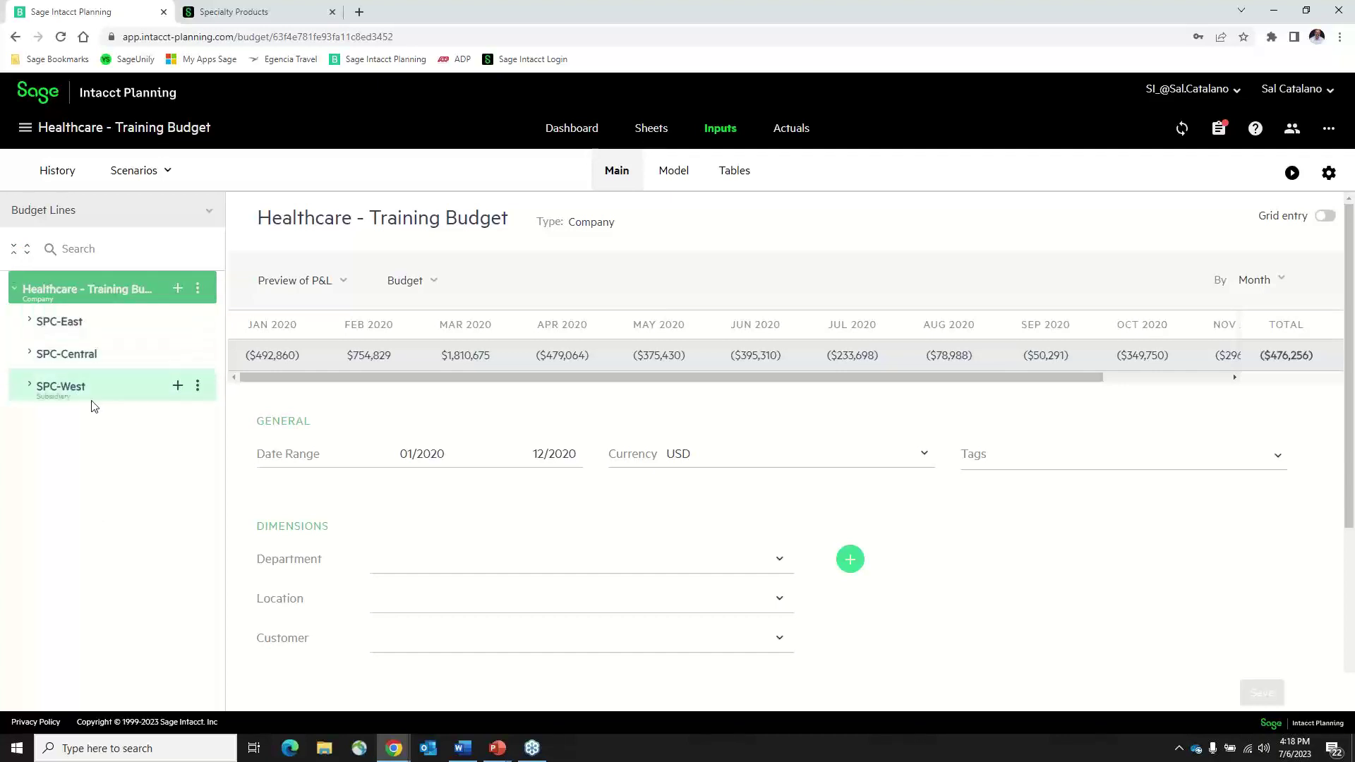
Step: Expand the budget line tree and open the Office Supplies line under SPC-East's Gnrl & Admin operational expenses
click(26, 250)
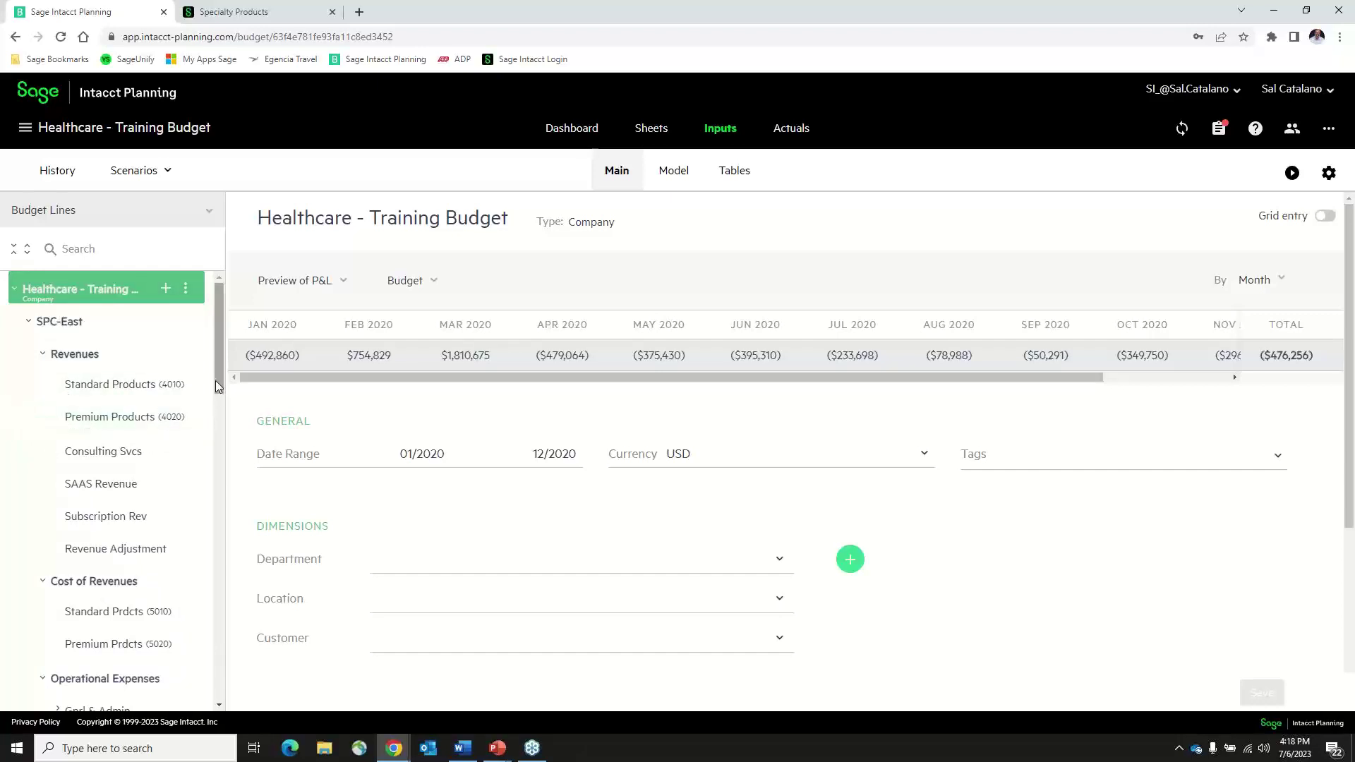
drag(221, 383, 219, 476)
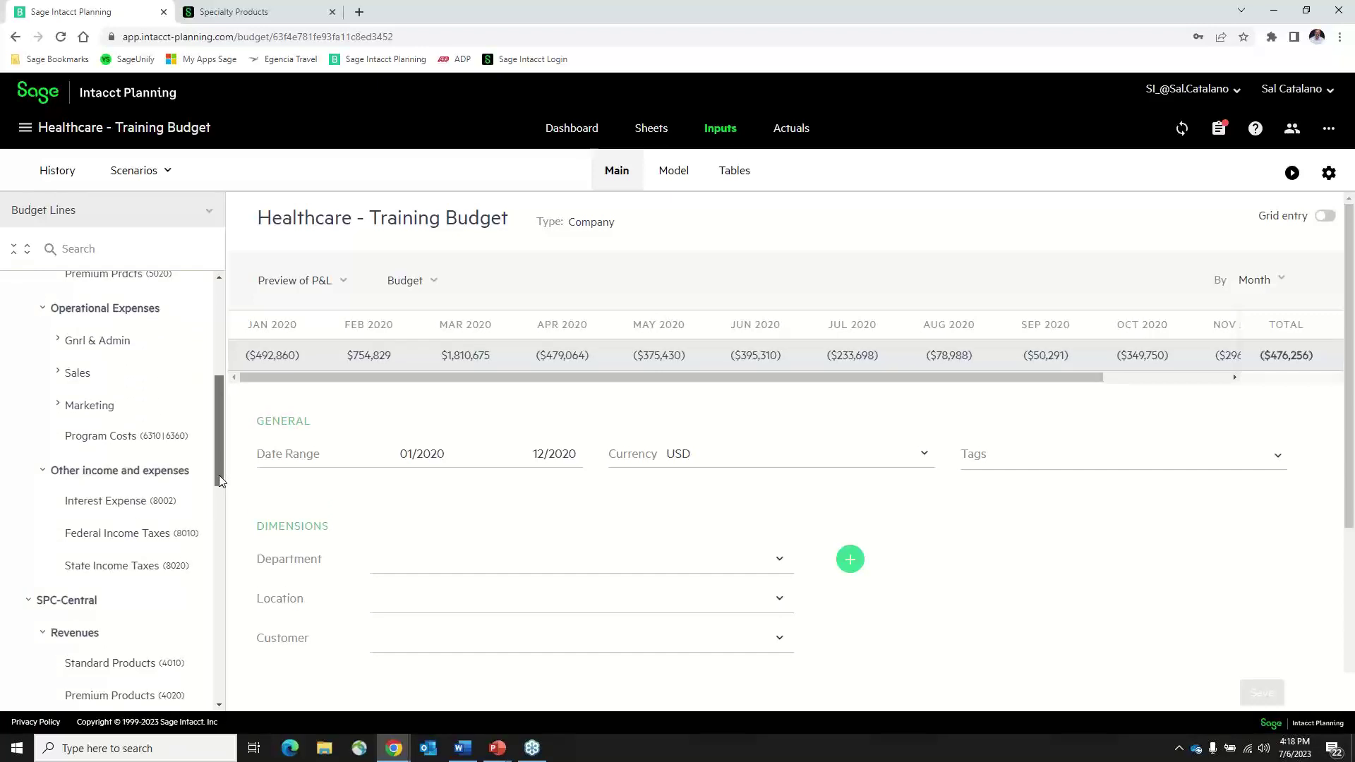
click(58, 341)
drag(219, 383, 217, 417)
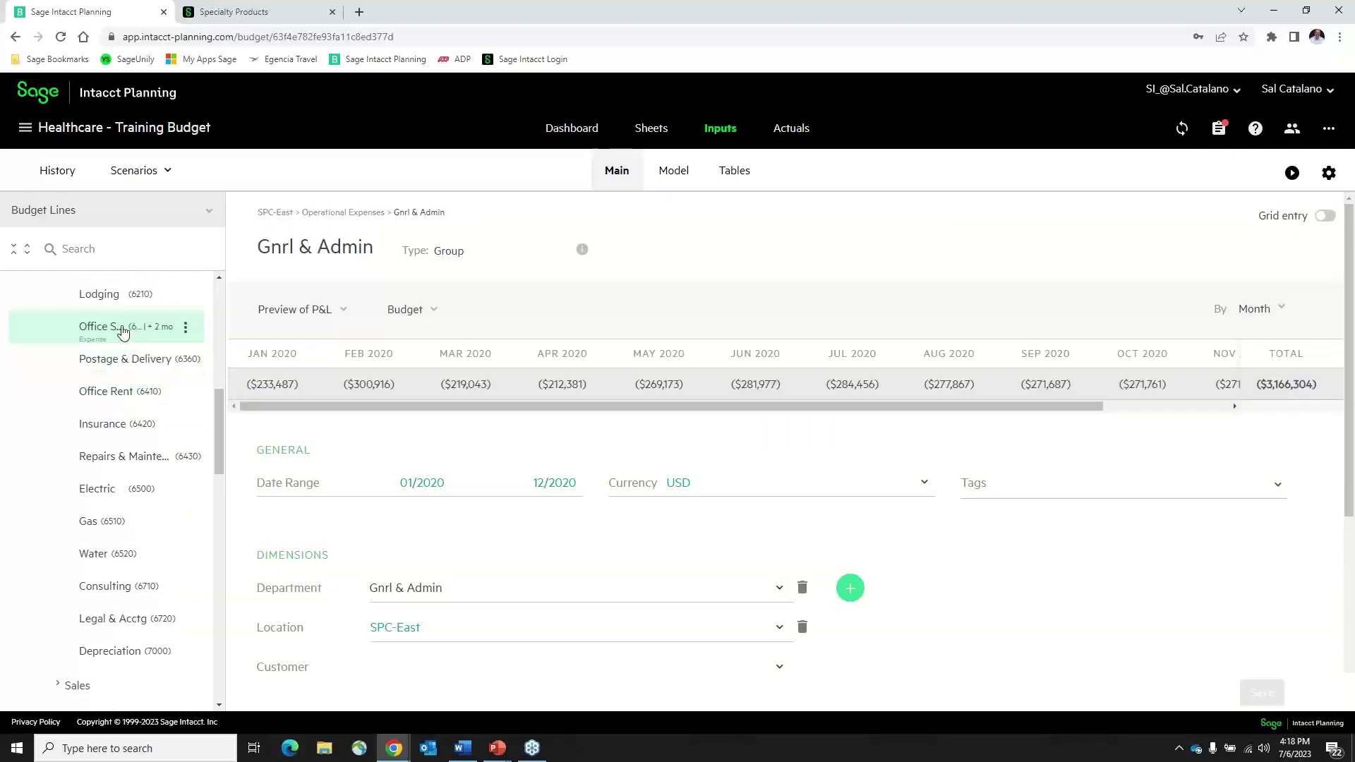
click(98, 335)
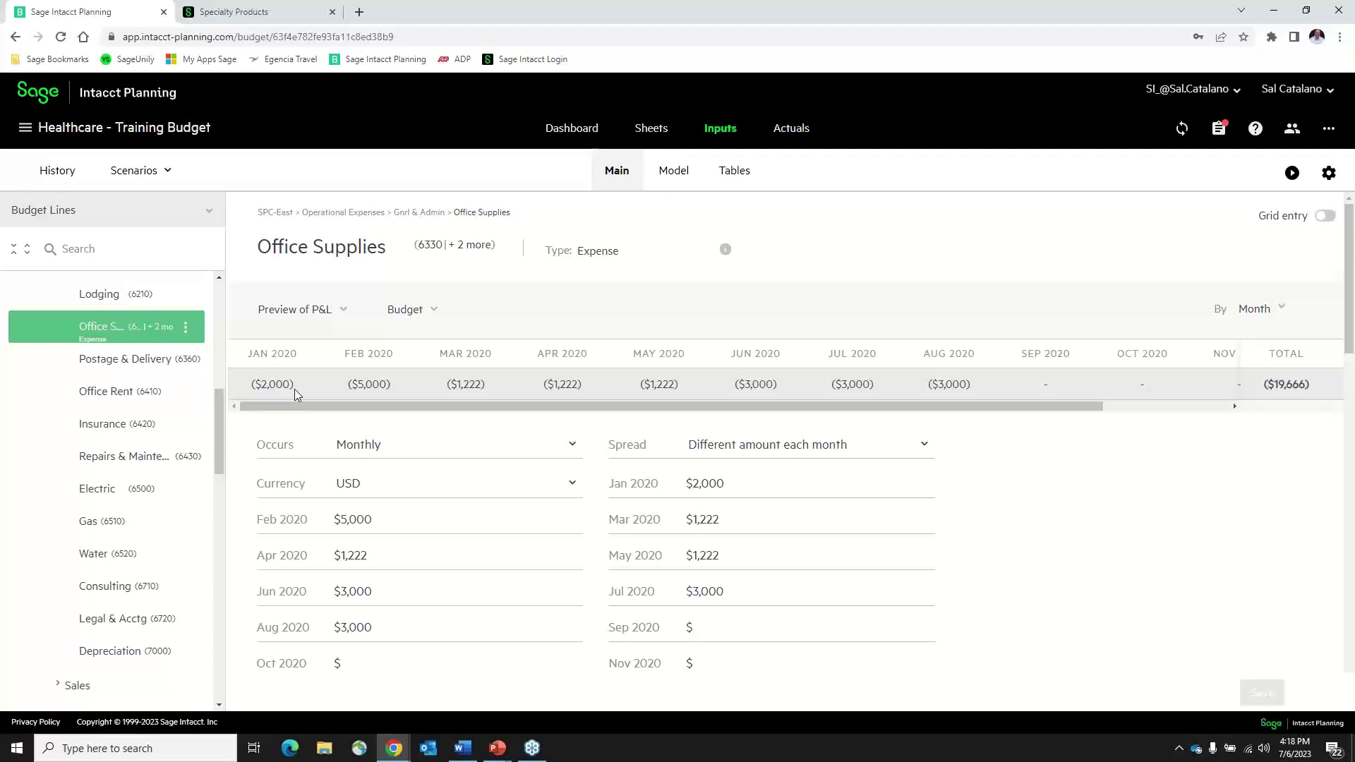
Step: Check the occurrence and spread options offered for the Office Supplies expense line without changing them
click(382, 451)
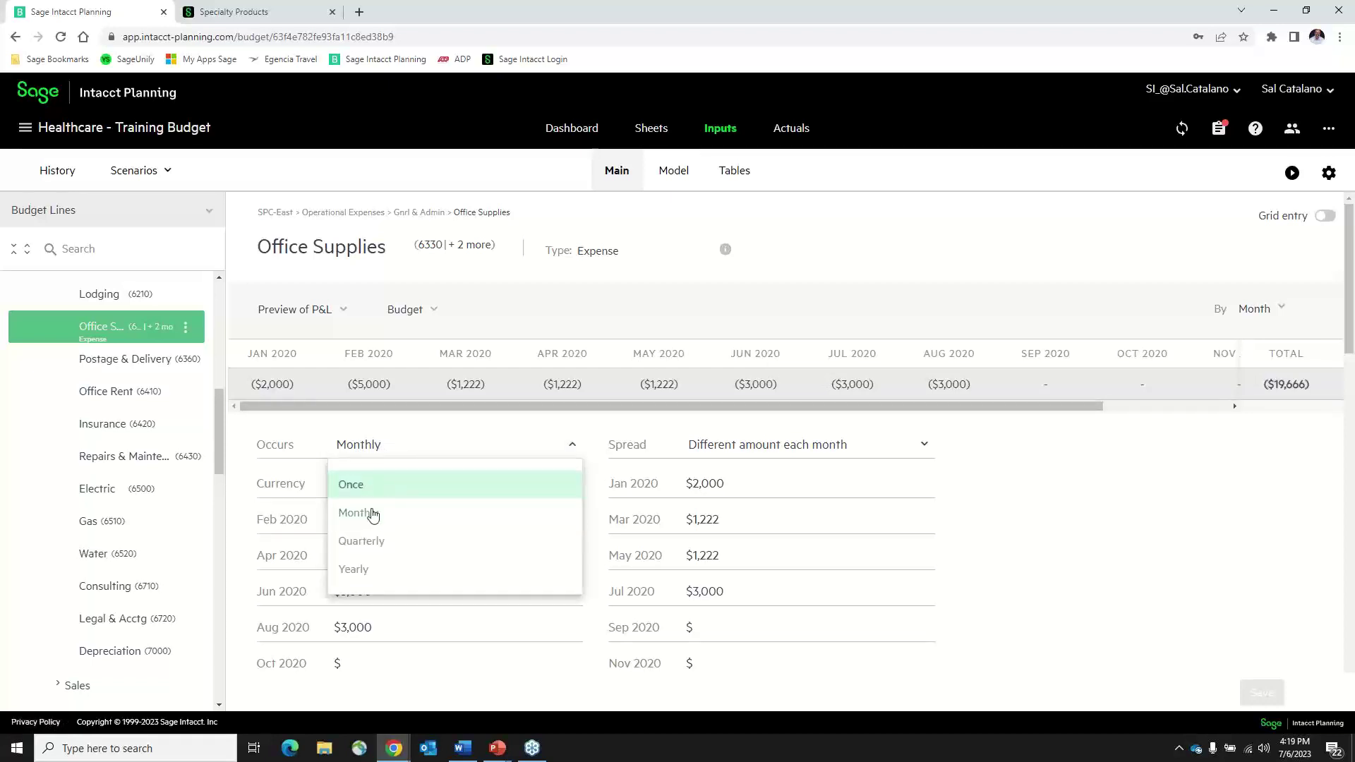
click(886, 450)
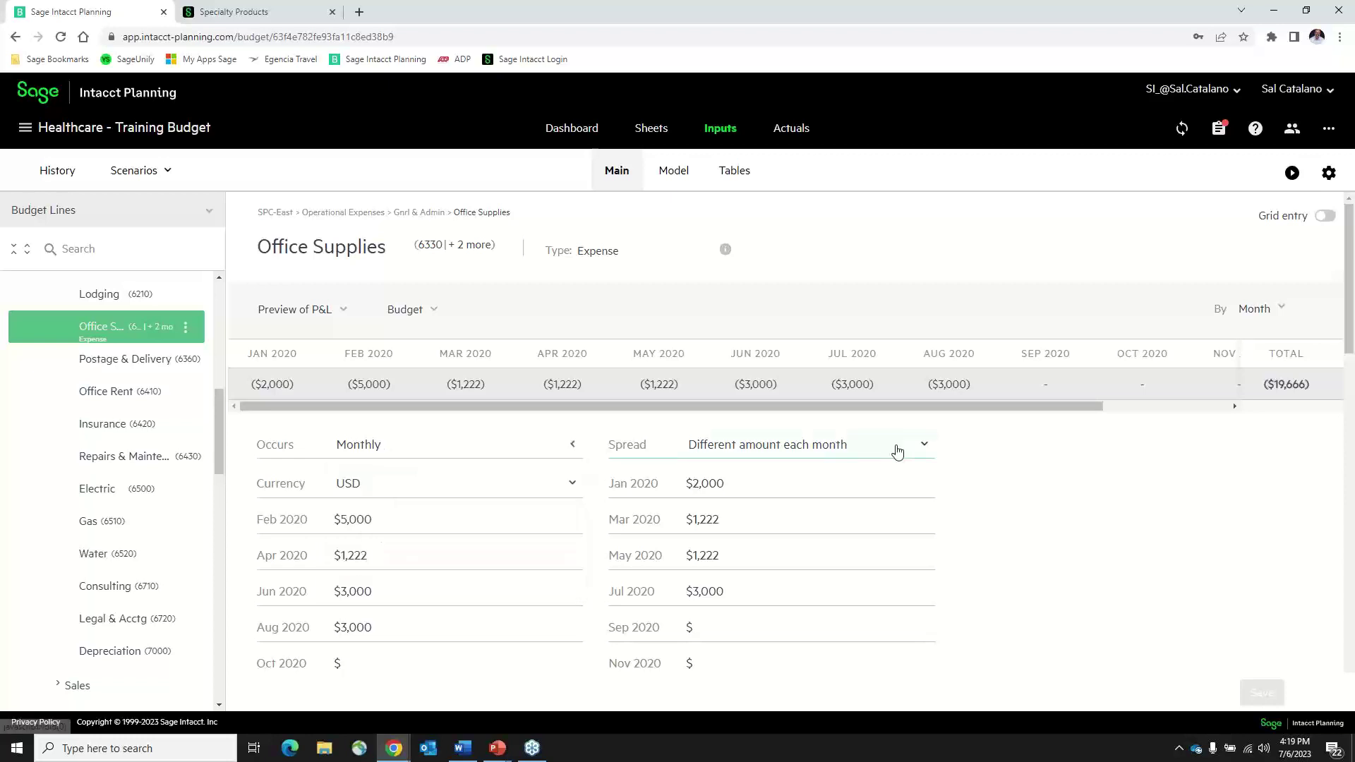
click(924, 446)
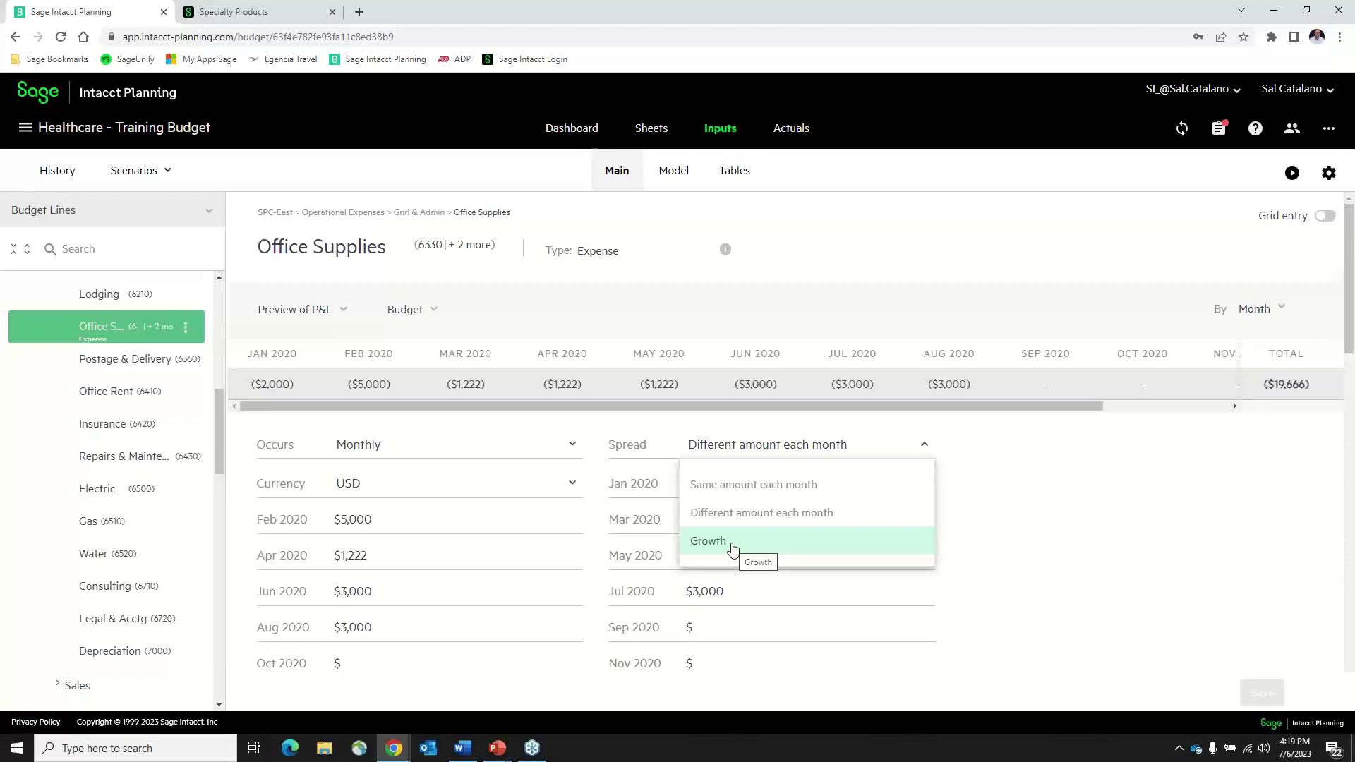
click(1036, 446)
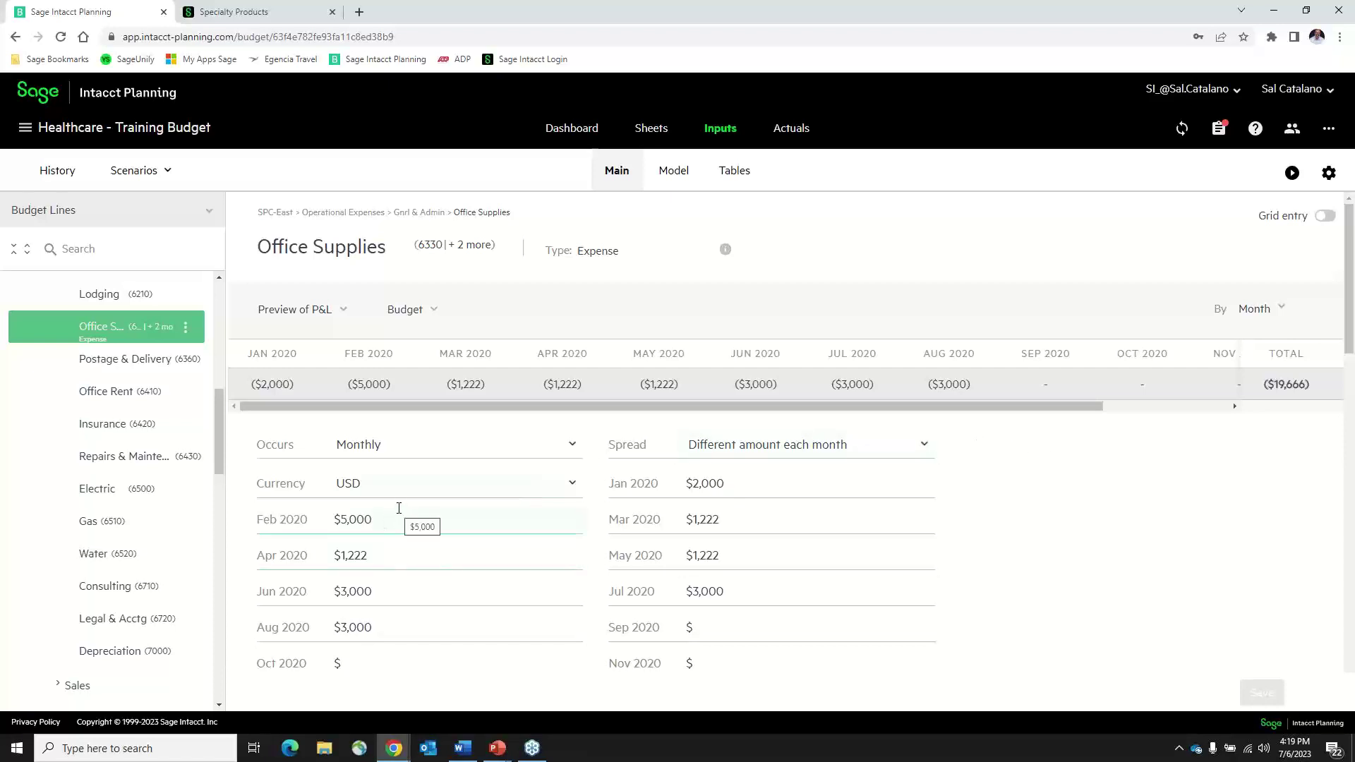
Step: Set the Office Supplies amount for February 2020 to $1,000 and review the line's date range and dimensions
drag(387, 520, 323, 526)
text(1,000)
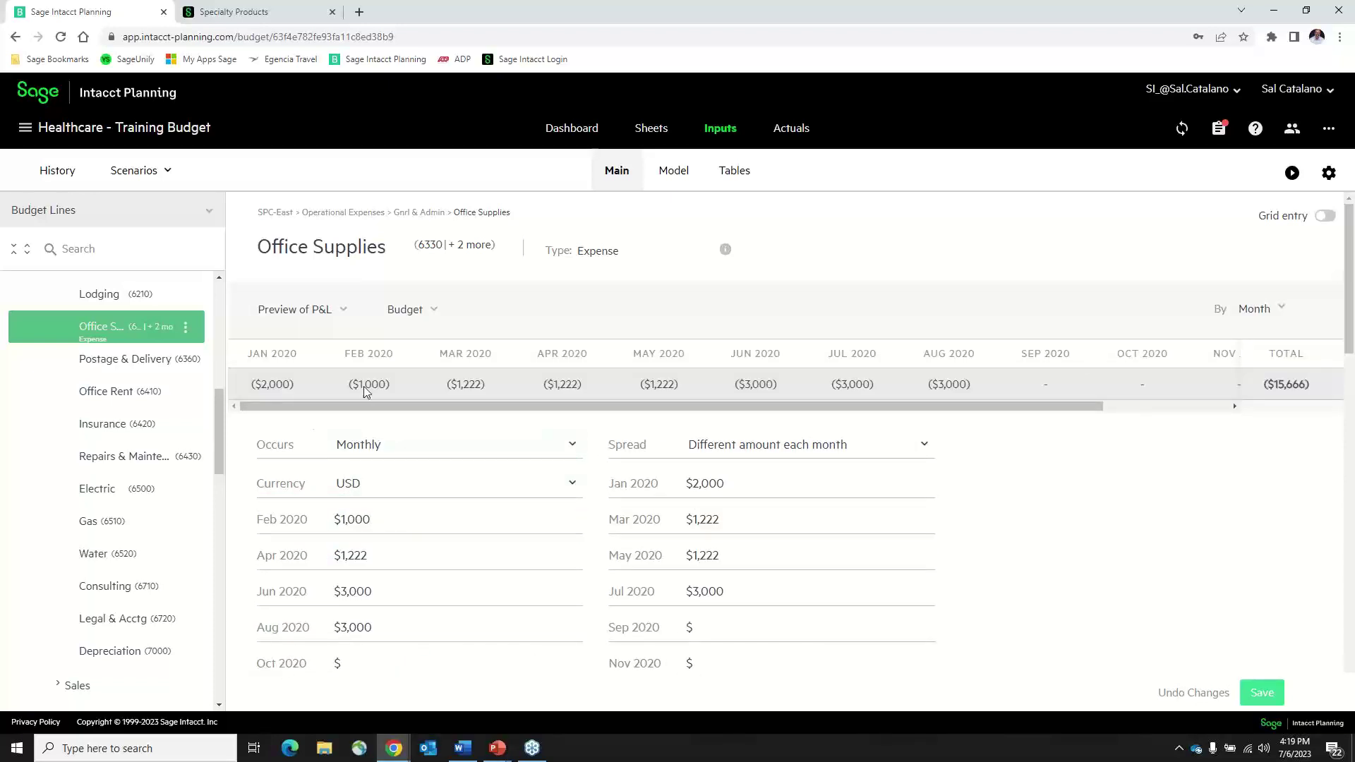
scroll(772, 442, down, 4)
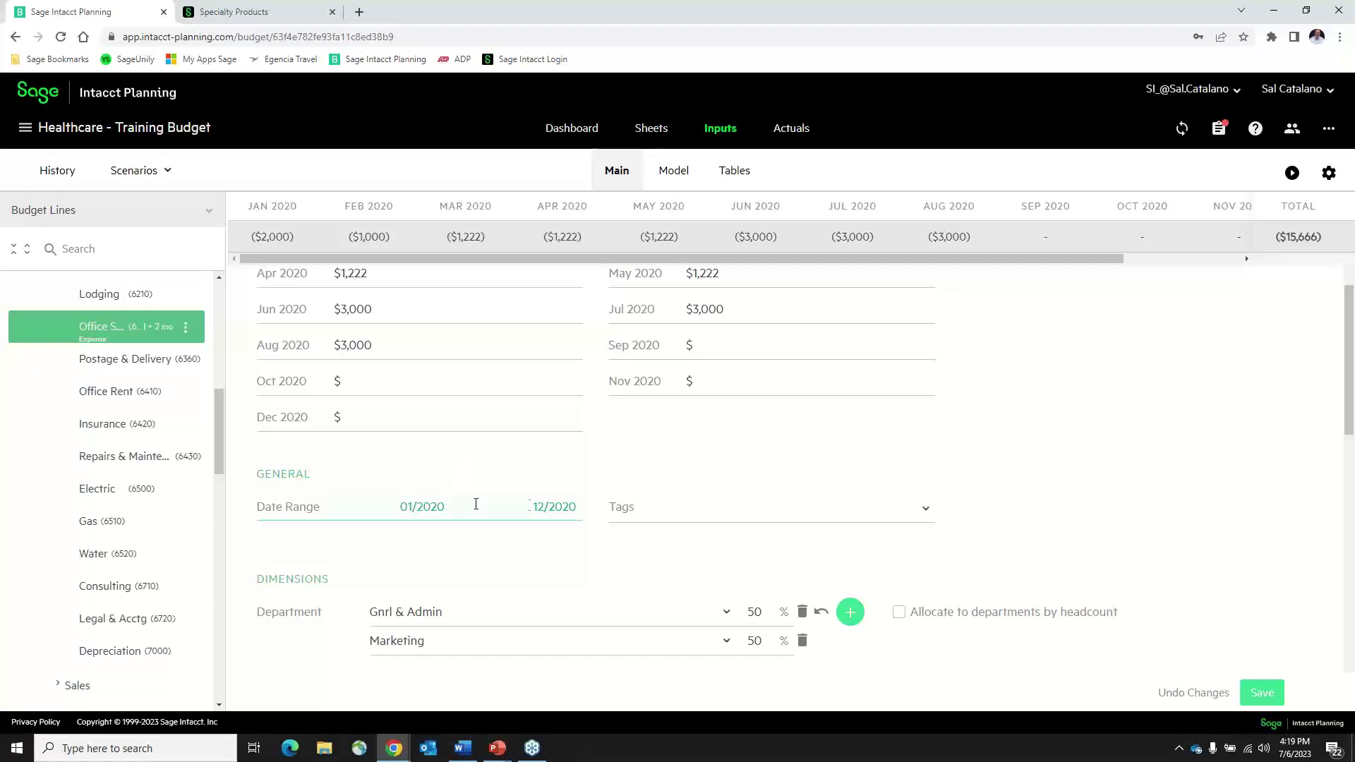
scroll(526, 470, down, 2)
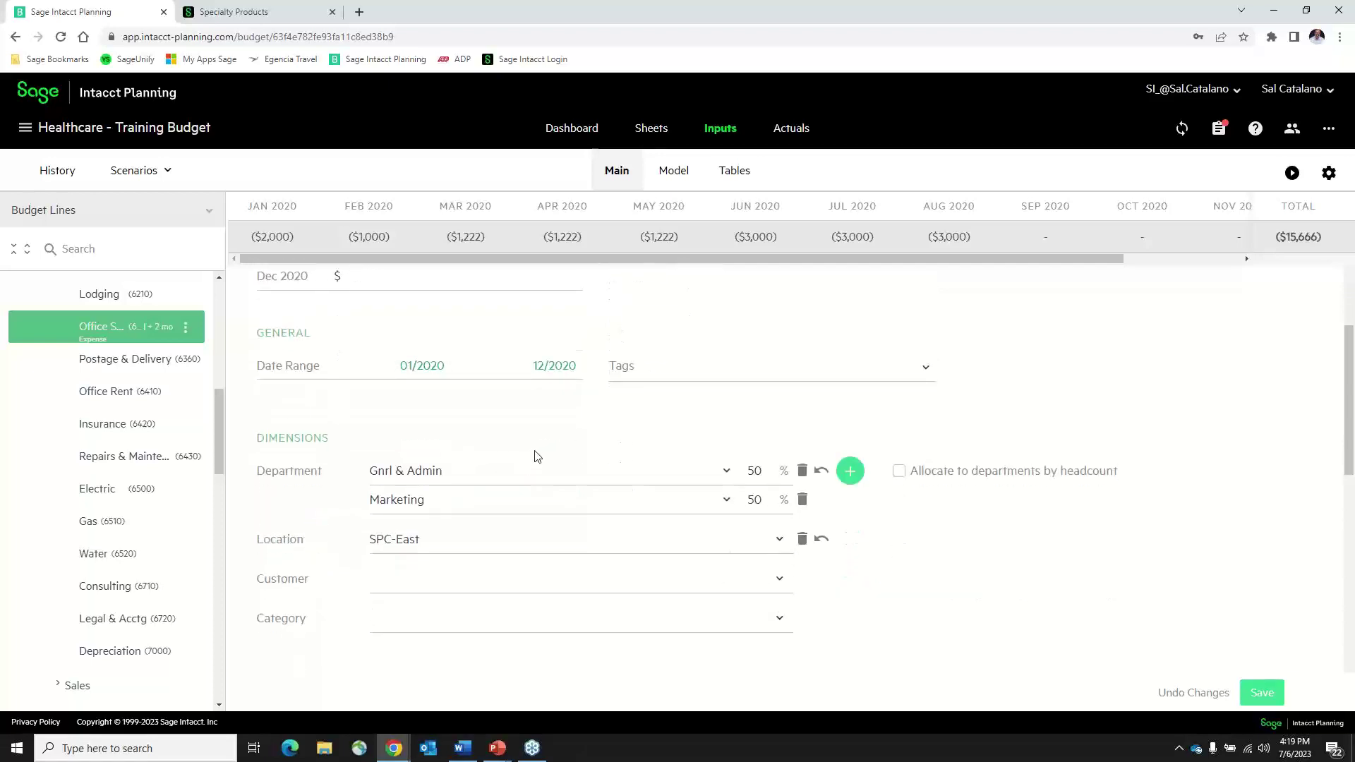
Step: Try allocating Office Supplies to departments by headcount with the headcount type All, and switch that allocation off
scroll(499, 428, down, 1)
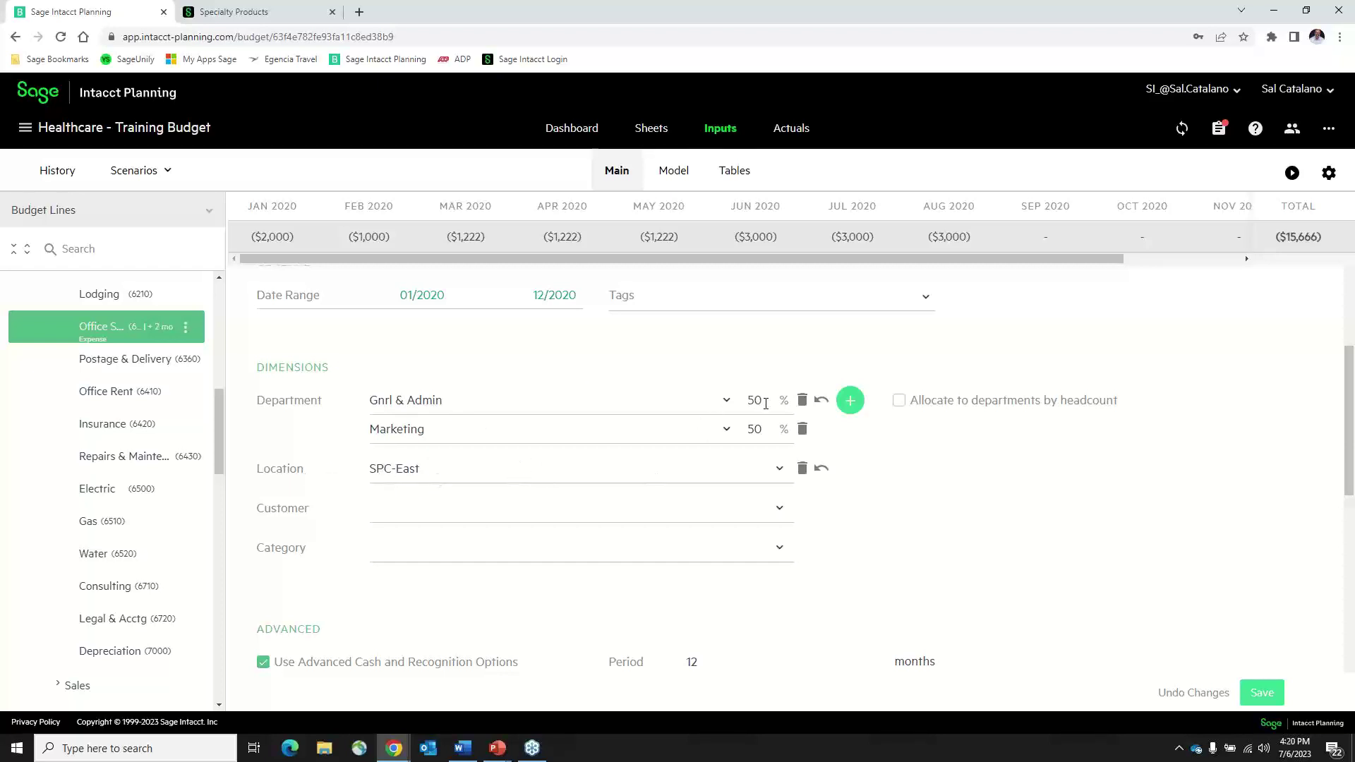
click(899, 401)
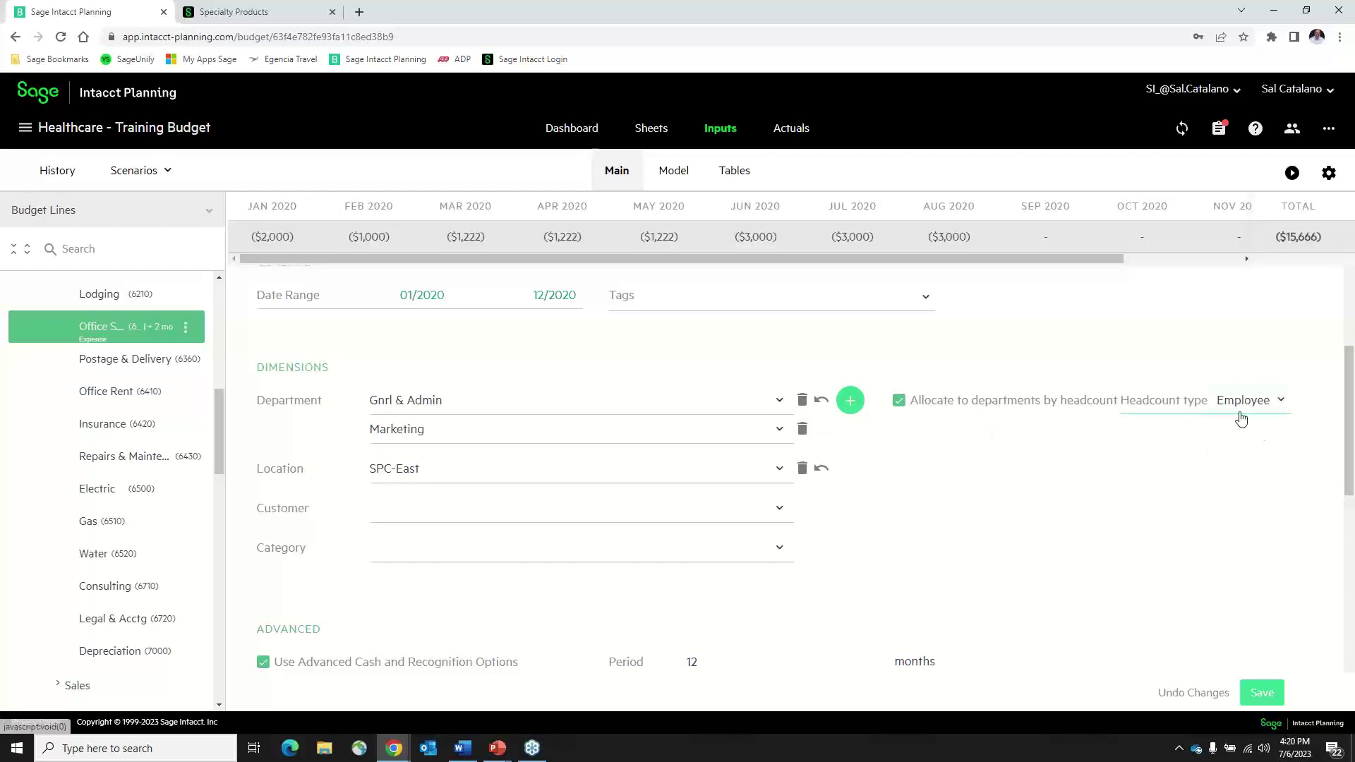
click(1280, 402)
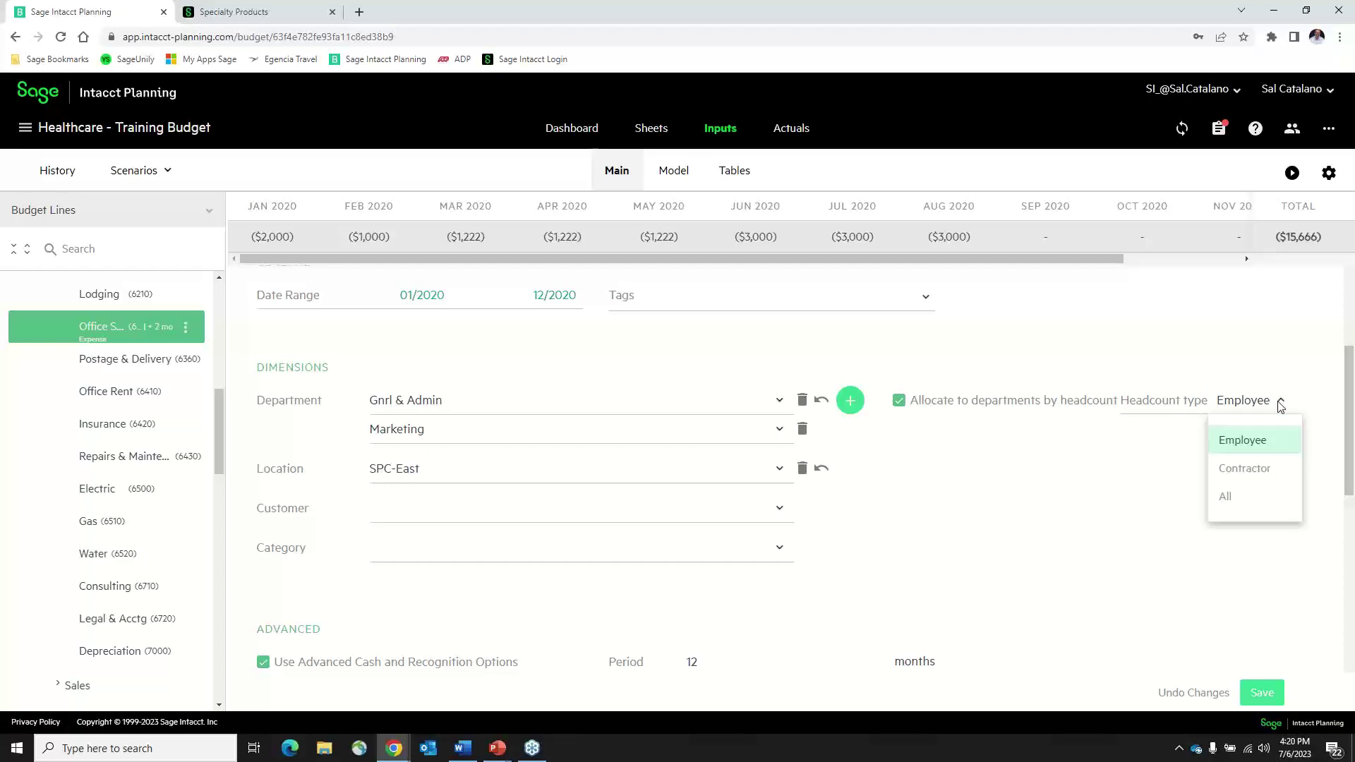
click(1241, 501)
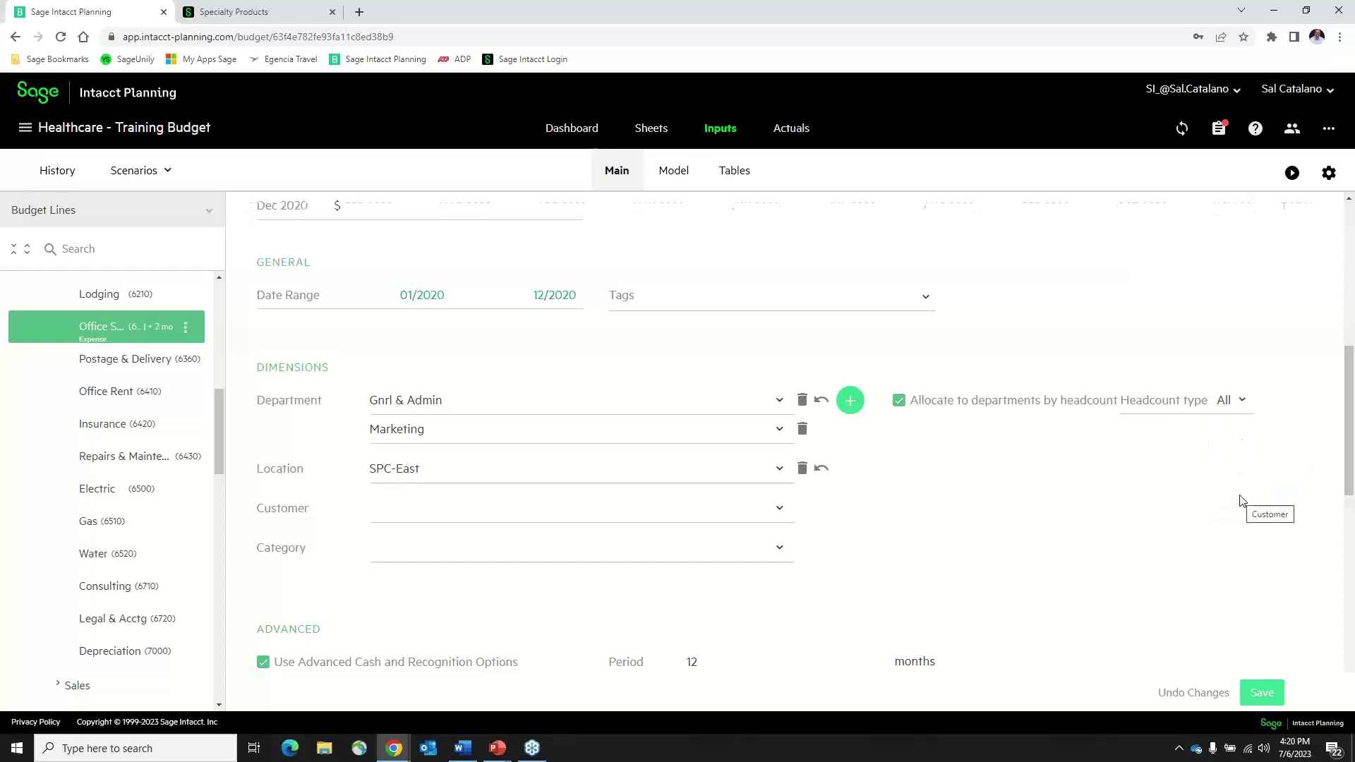
click(899, 401)
Step: Examine the advanced cash paid and expense recognition settings of the Office Supplies line
scroll(550, 396, down, 3)
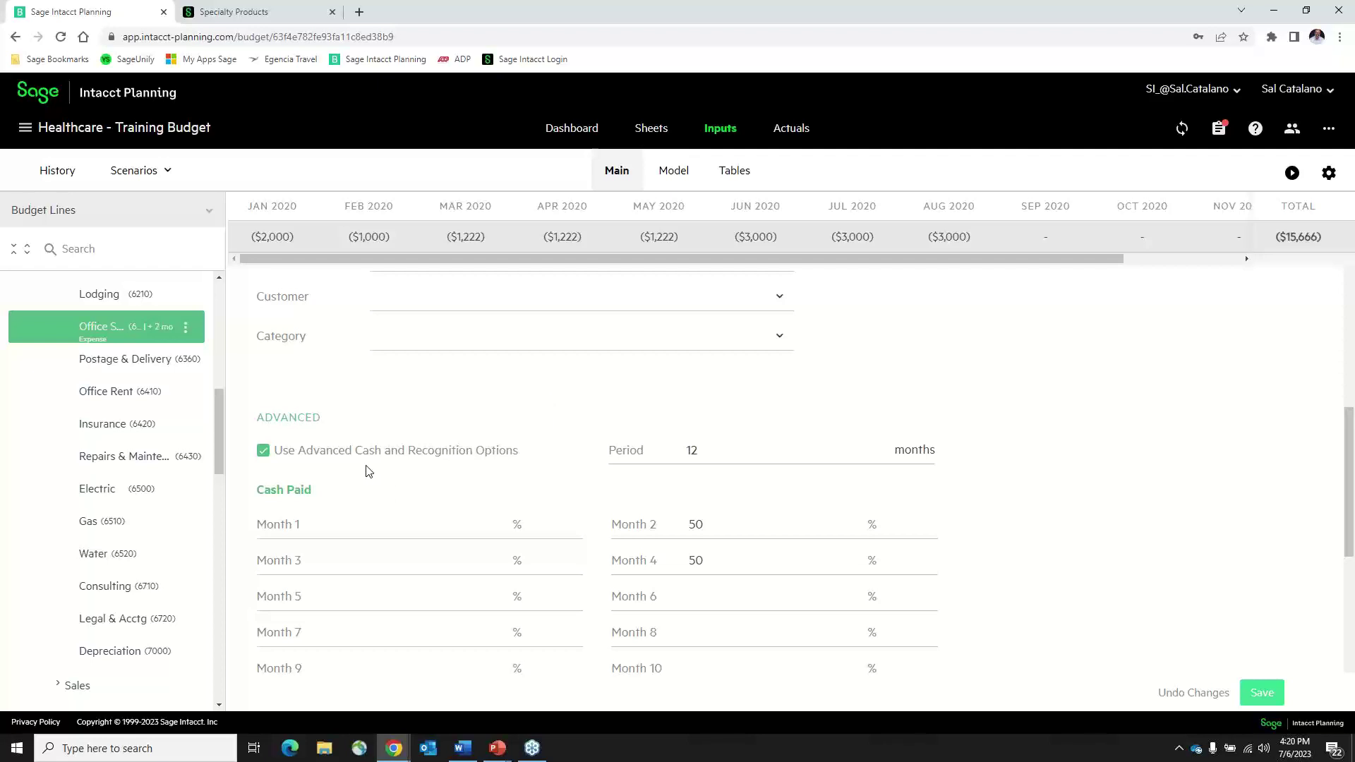
scroll(366, 471, down, 1)
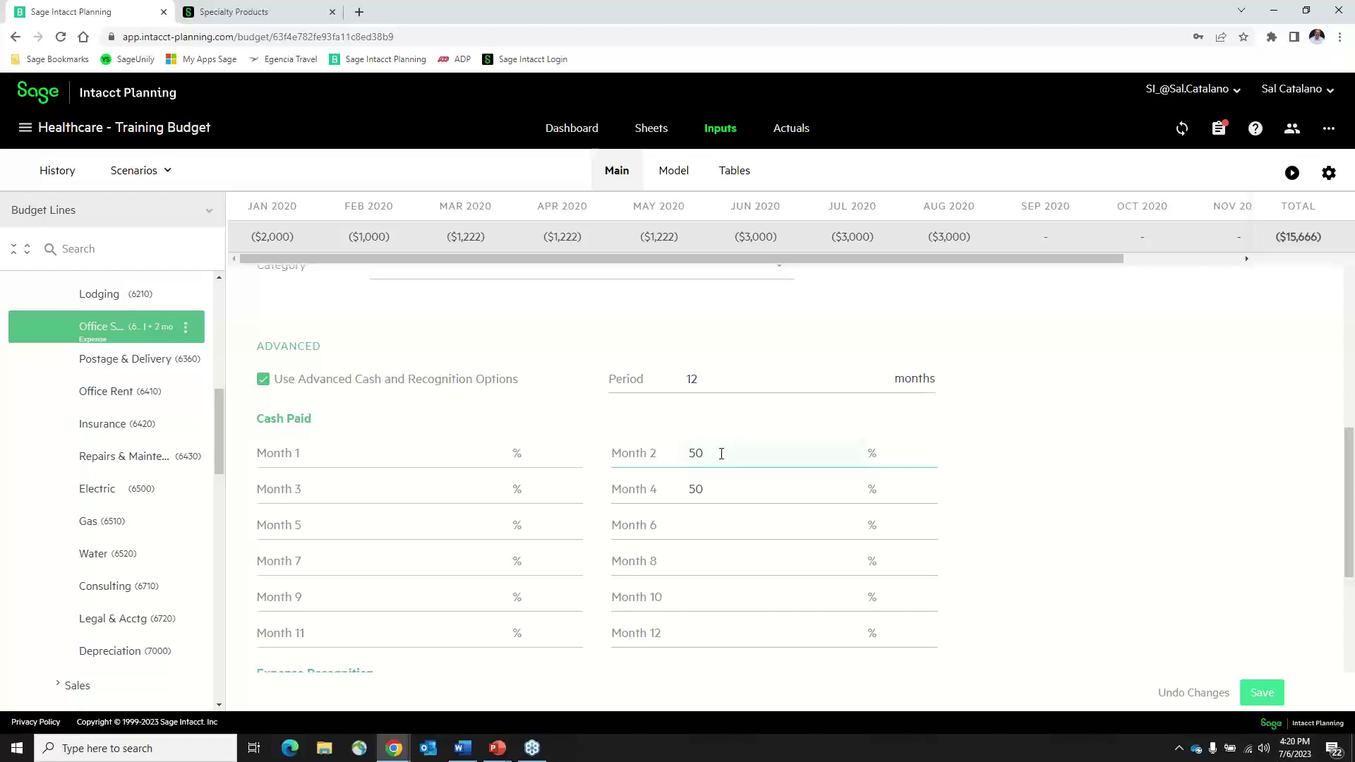
scroll(720, 454, down, 2)
scroll(720, 453, up, 2)
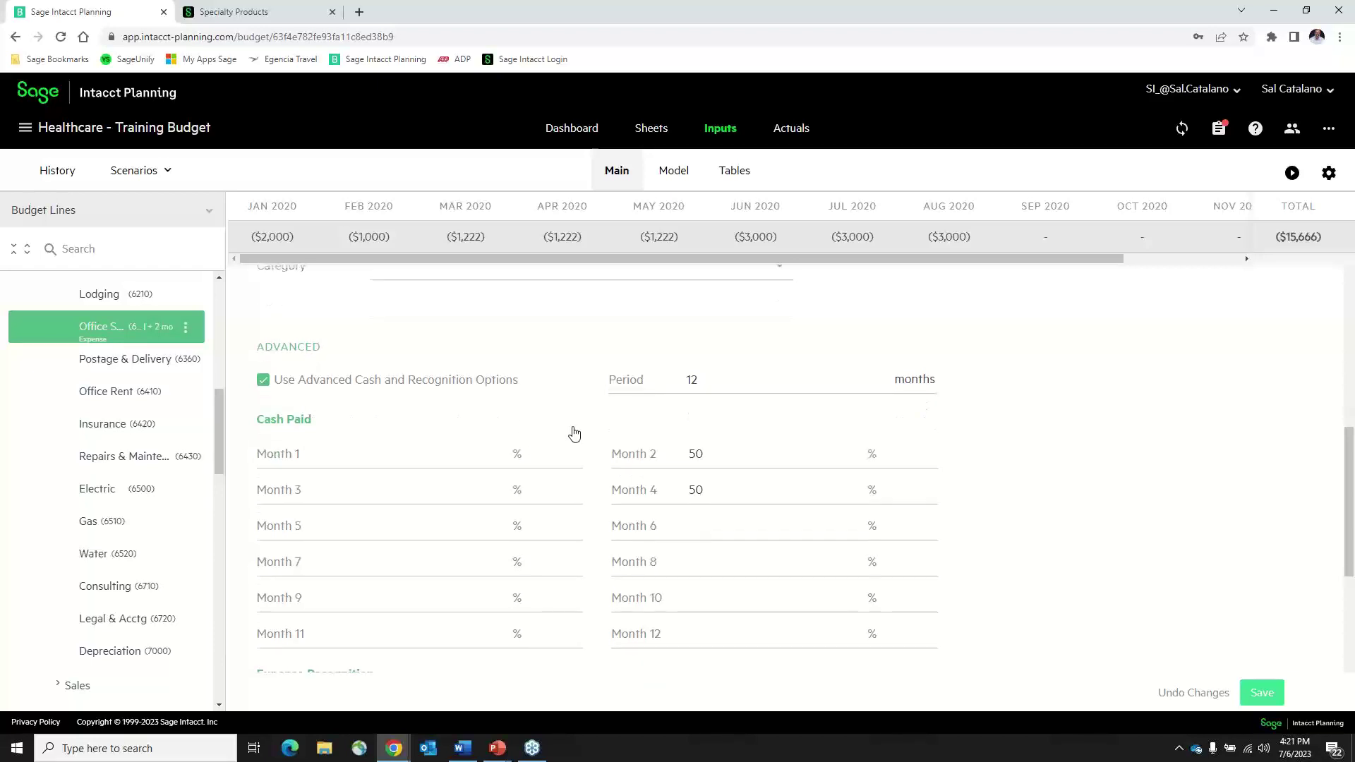
Step: Review the Office Supplies line's comments and check the budget line types available, leaving its type as Expense
scroll(574, 434, down, 5)
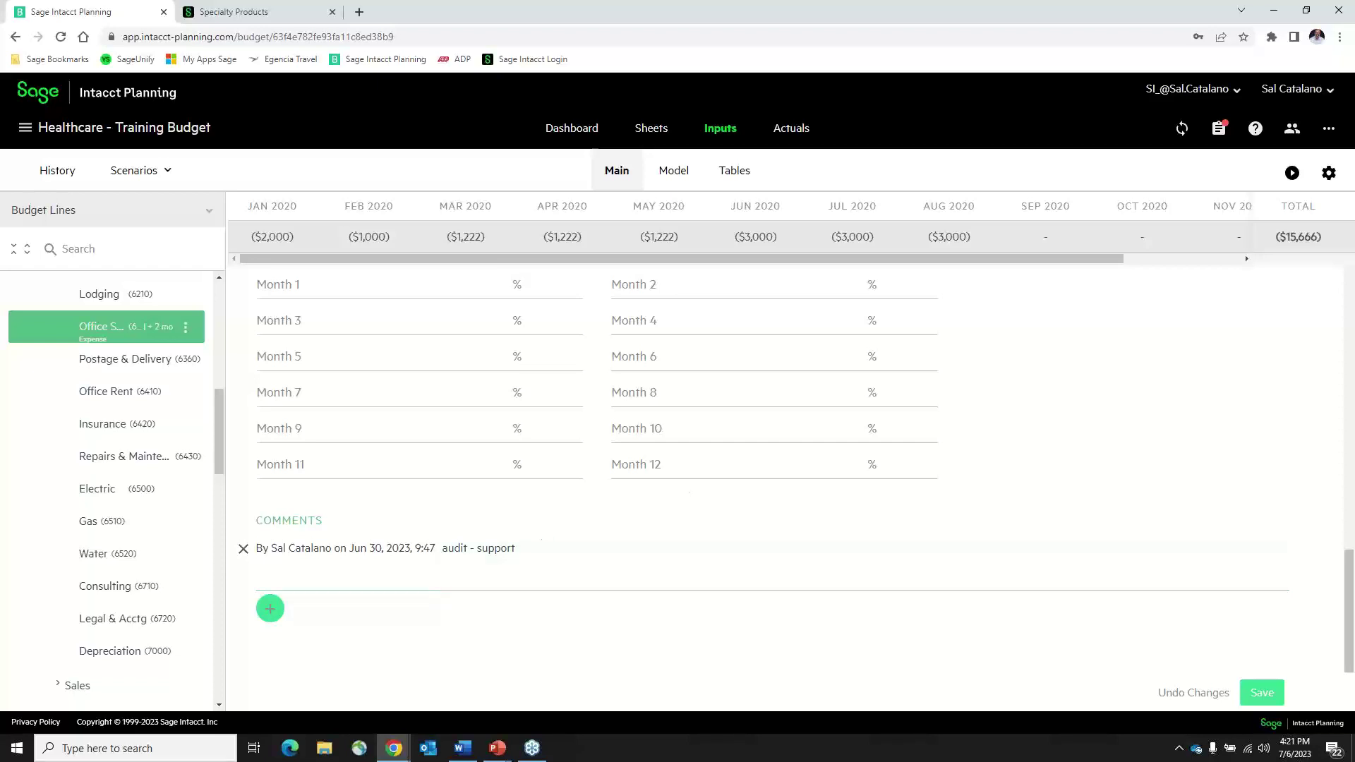
scroll(336, 476, up, 15)
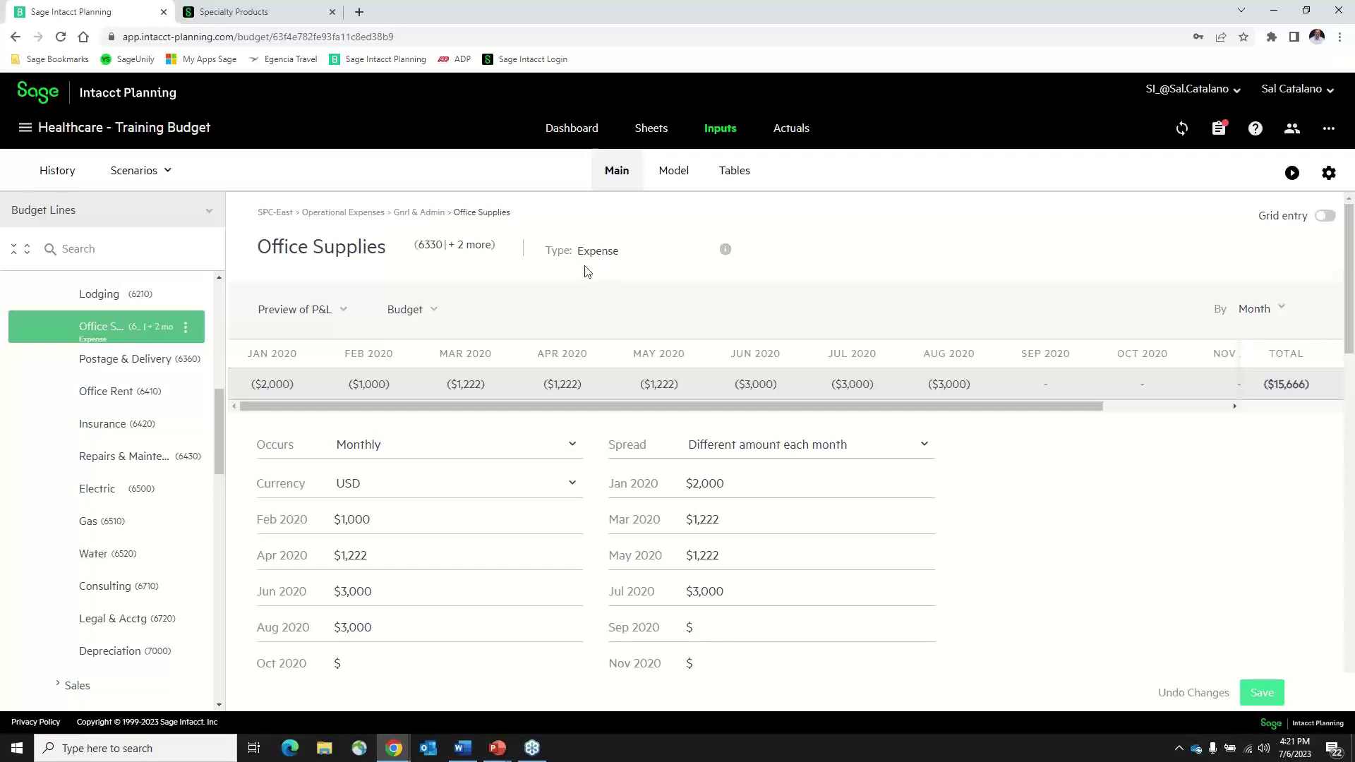
click(706, 253)
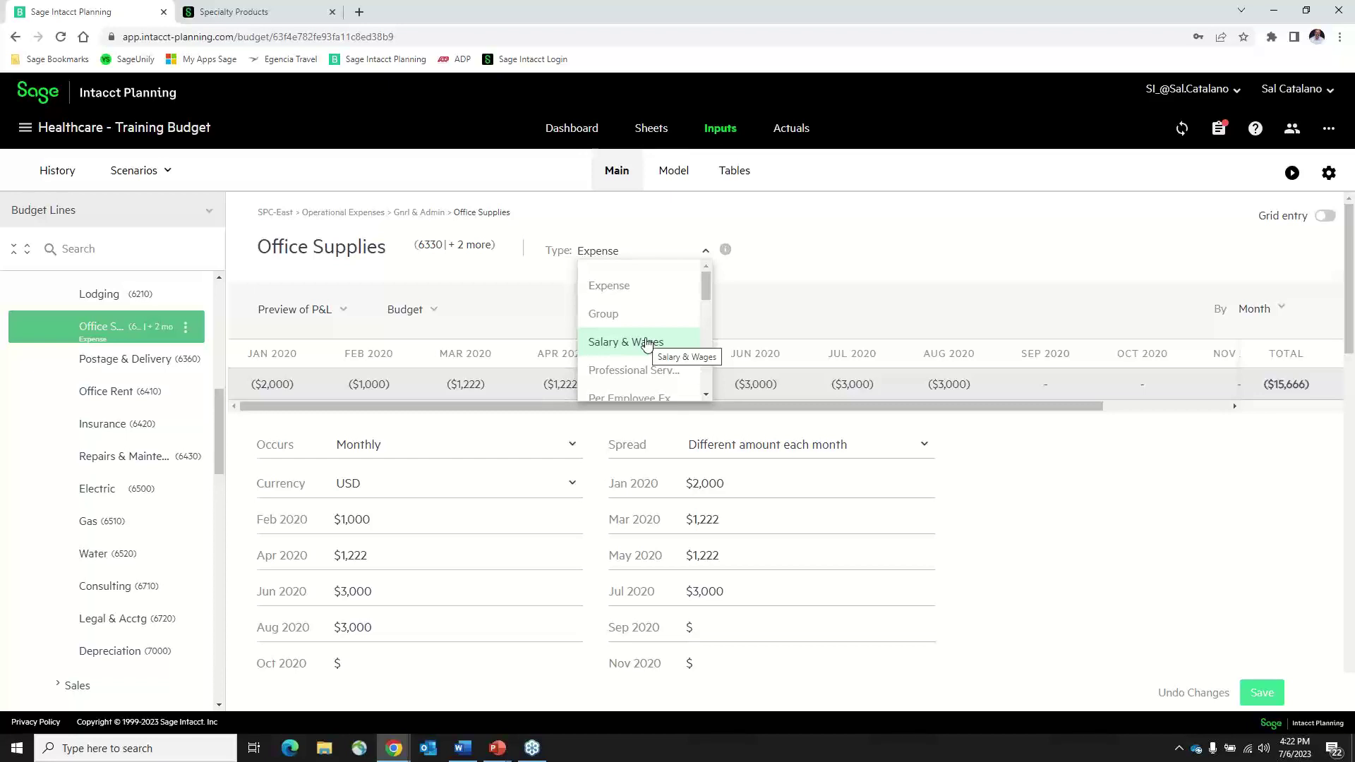
drag(704, 288, 706, 304)
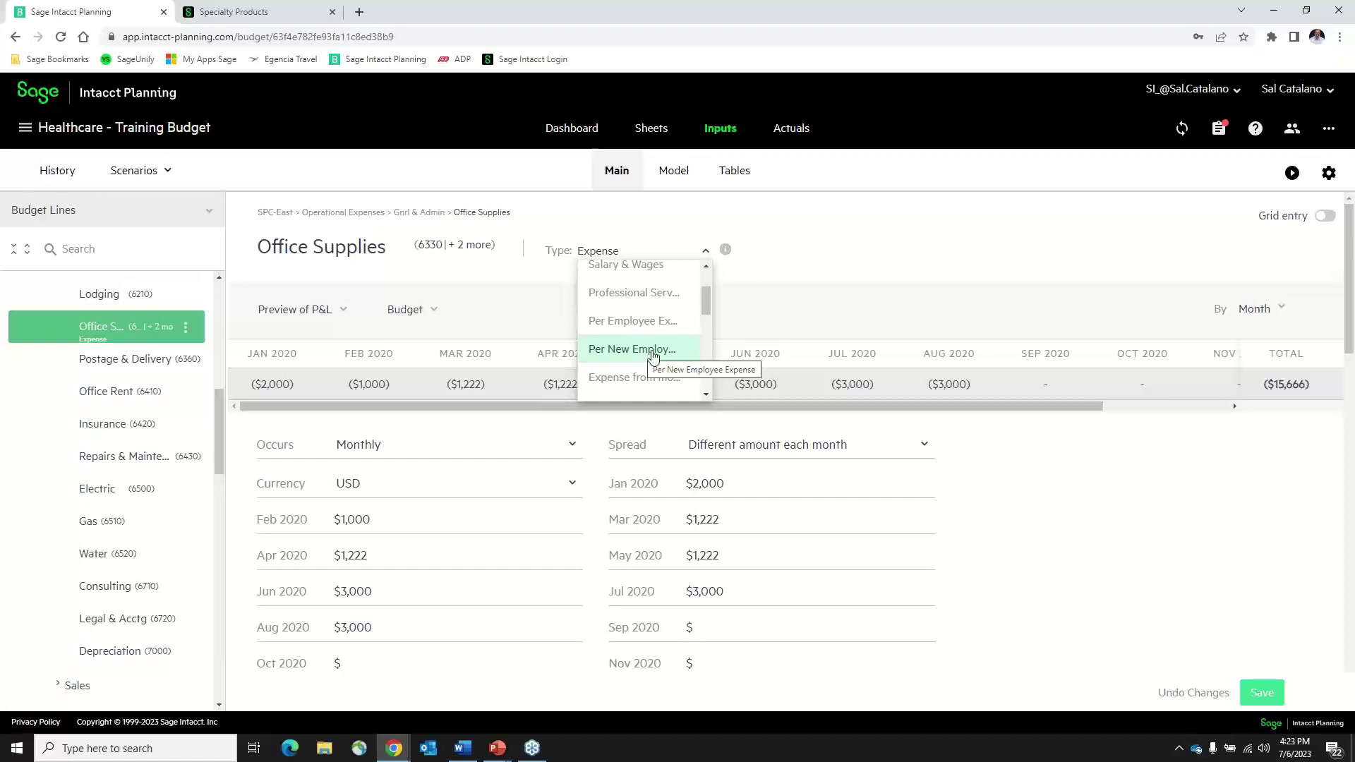
drag(705, 301, 706, 311)
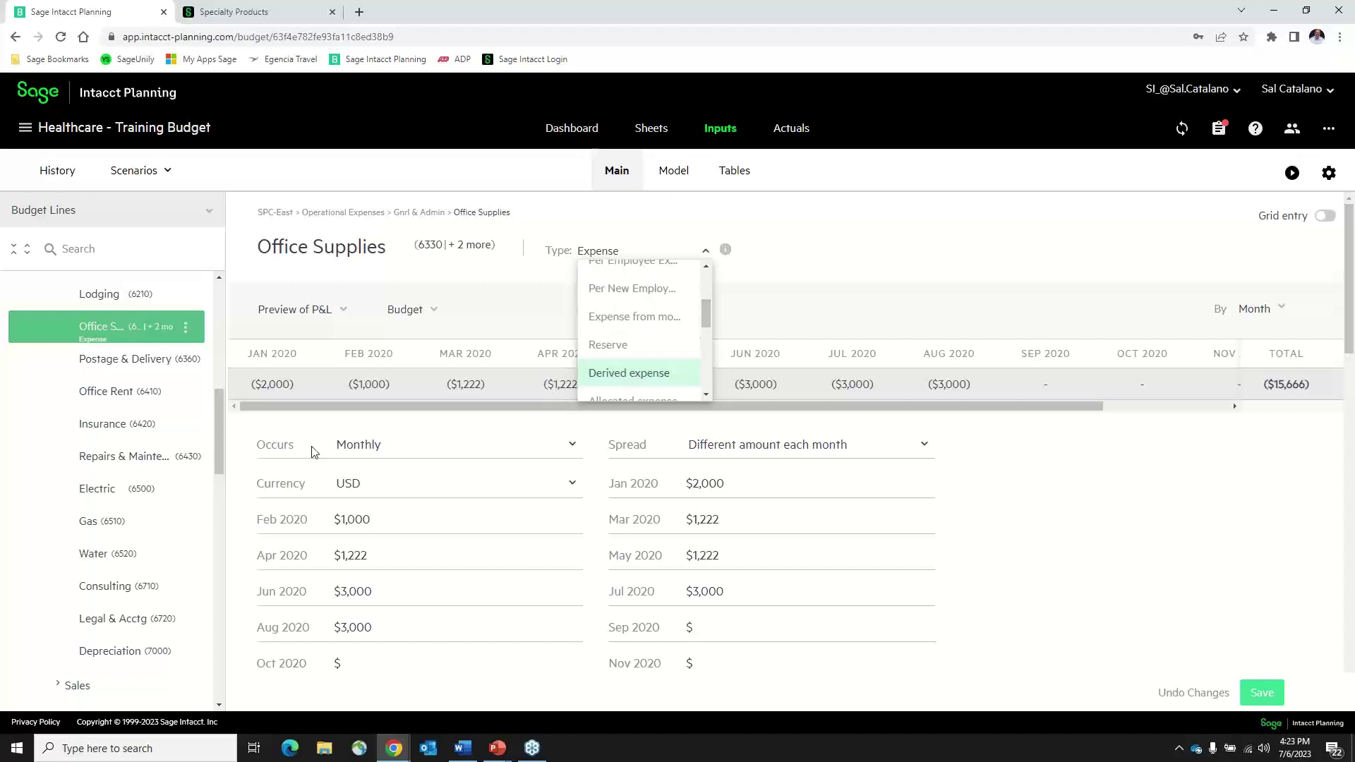
click(125, 621)
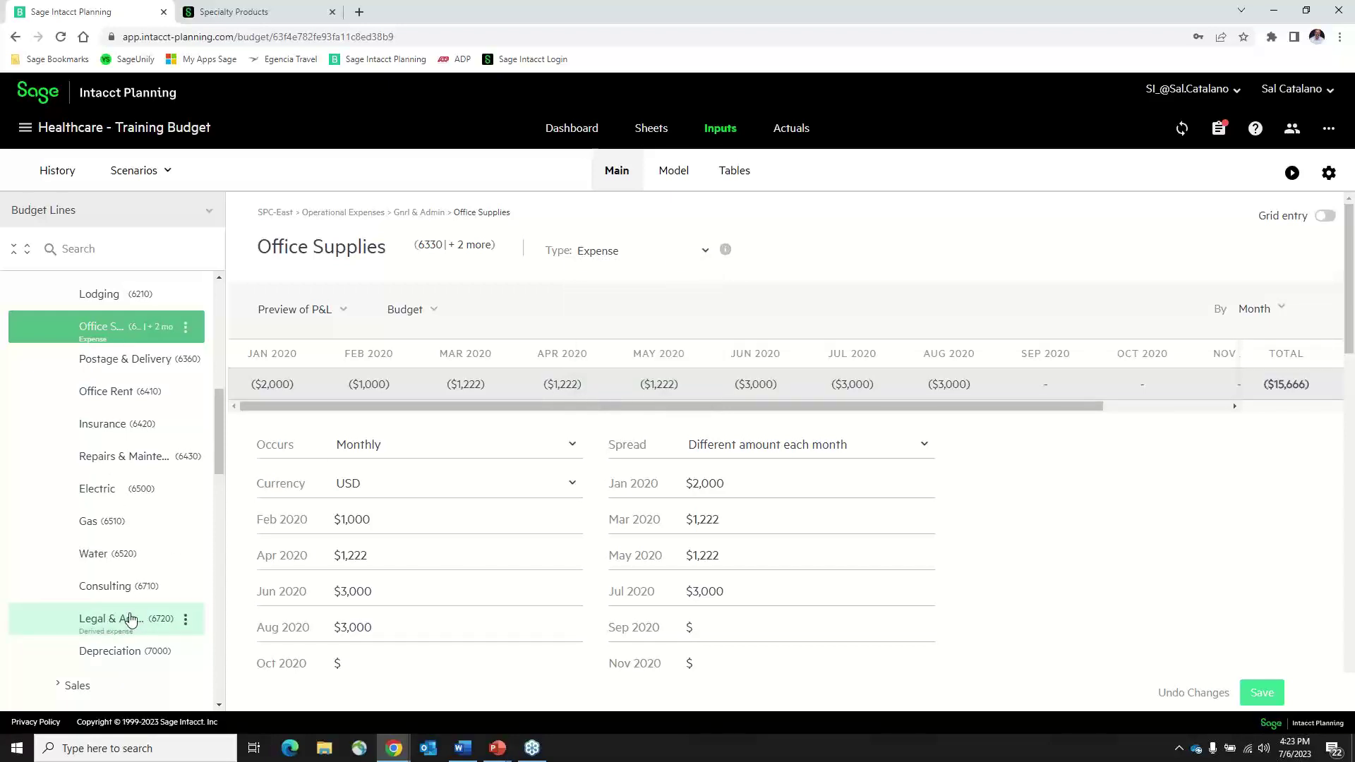
Step: Open the Legal & Acctg derived expense line and set it to calculate using SPC-East > Revenues > Standard Products
click(129, 620)
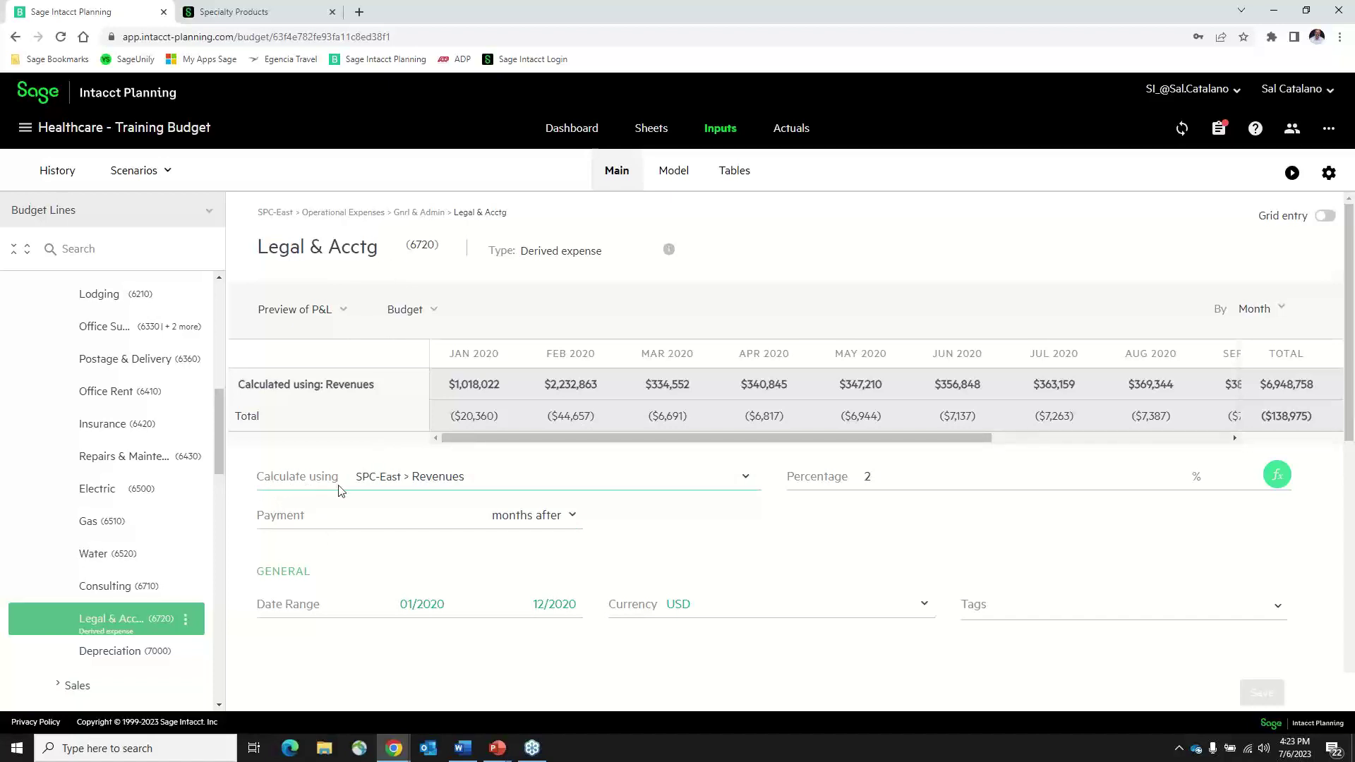
click(640, 478)
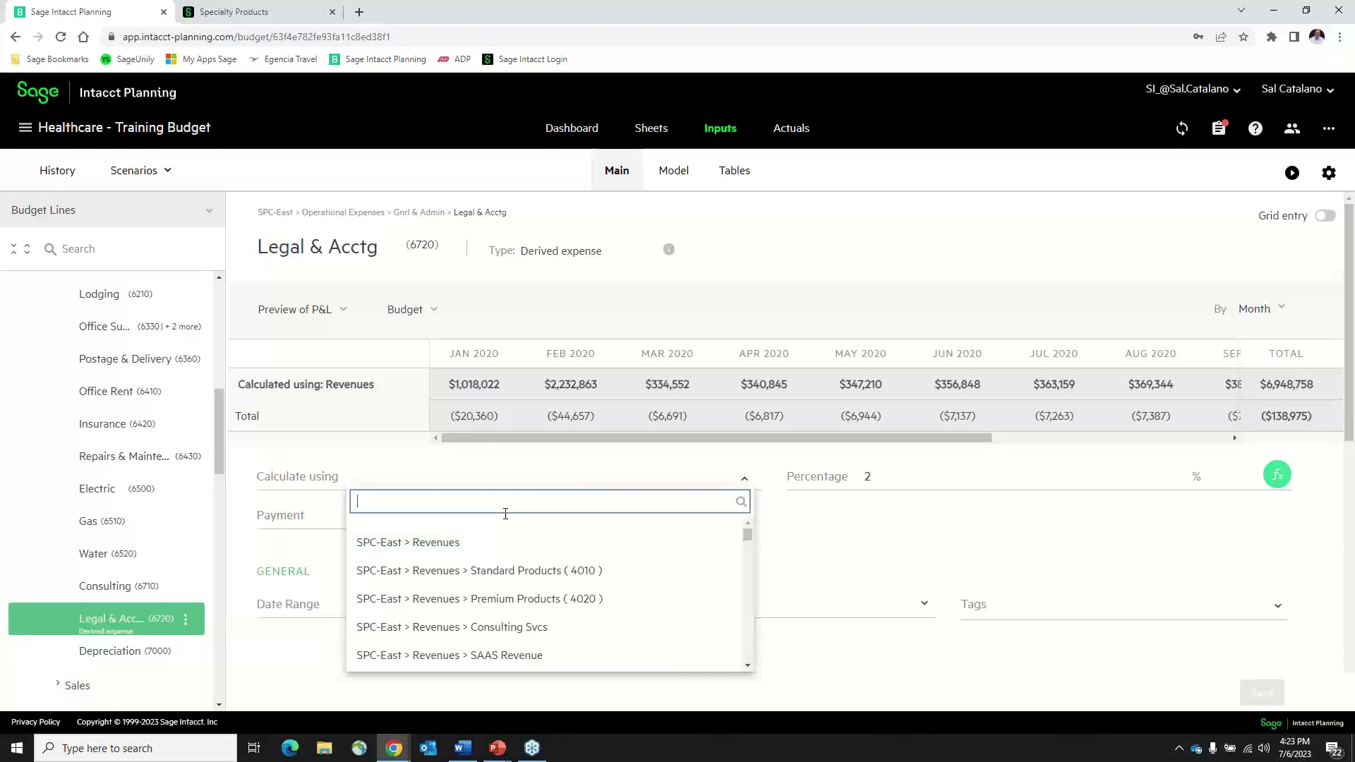
click(453, 570)
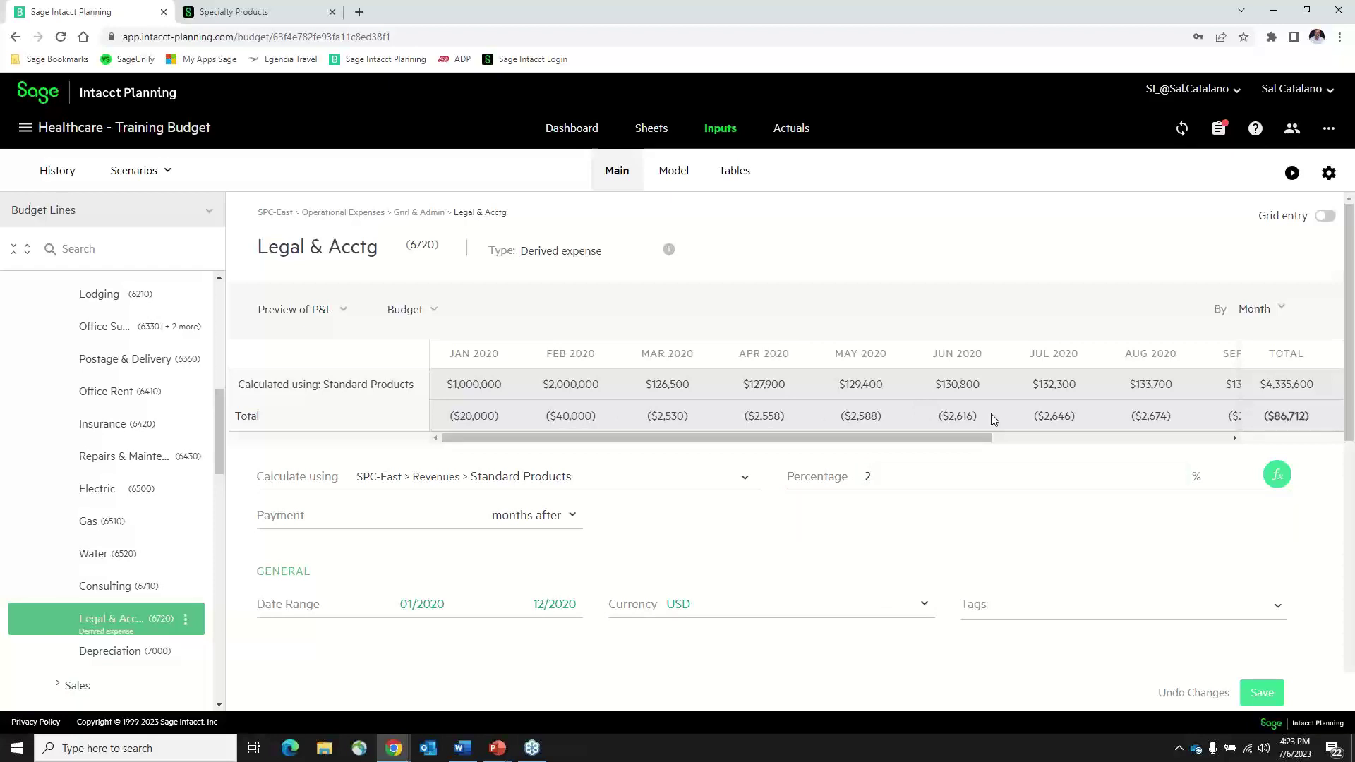
Step: Review the general, dimension, depreciation and advanced settings of the Legal & Acctg line
scroll(991, 418, down, 2)
scroll(994, 419, down, 2)
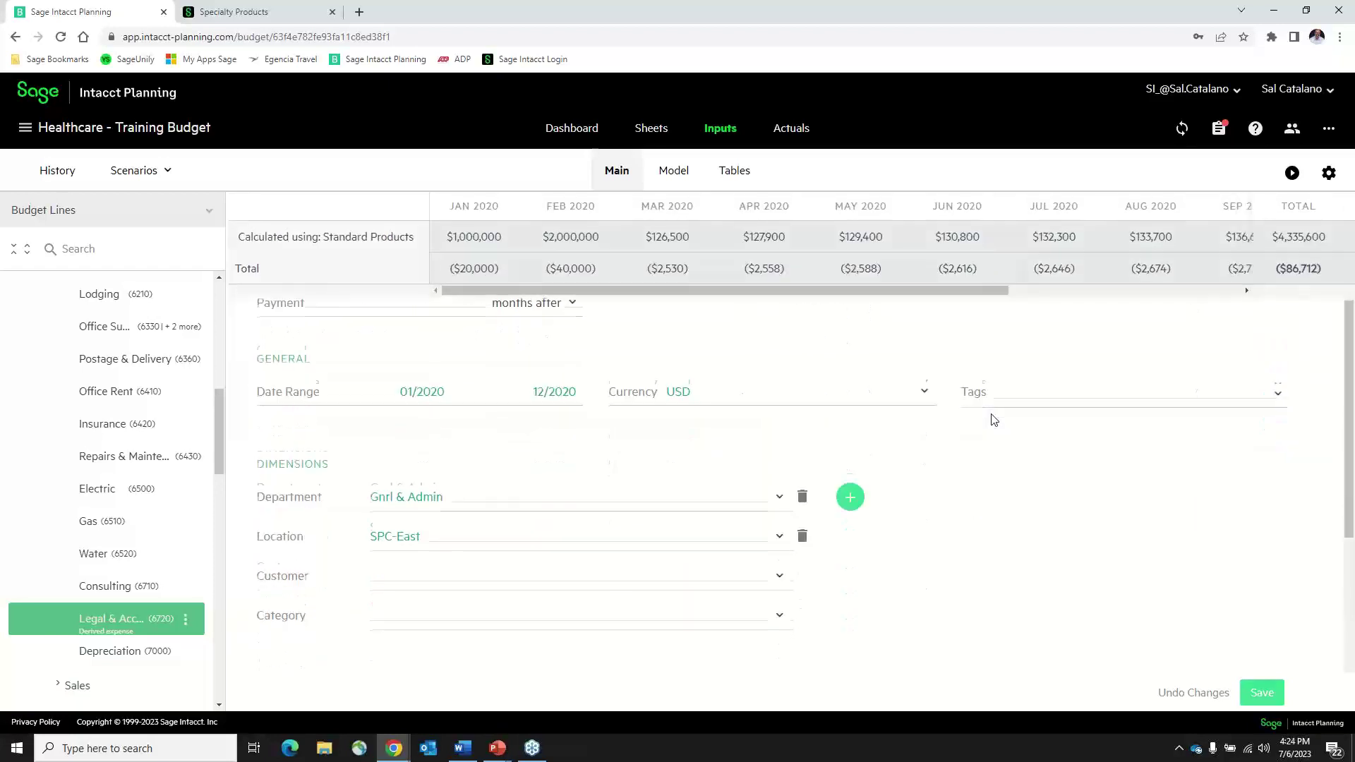
scroll(992, 418, down, 3)
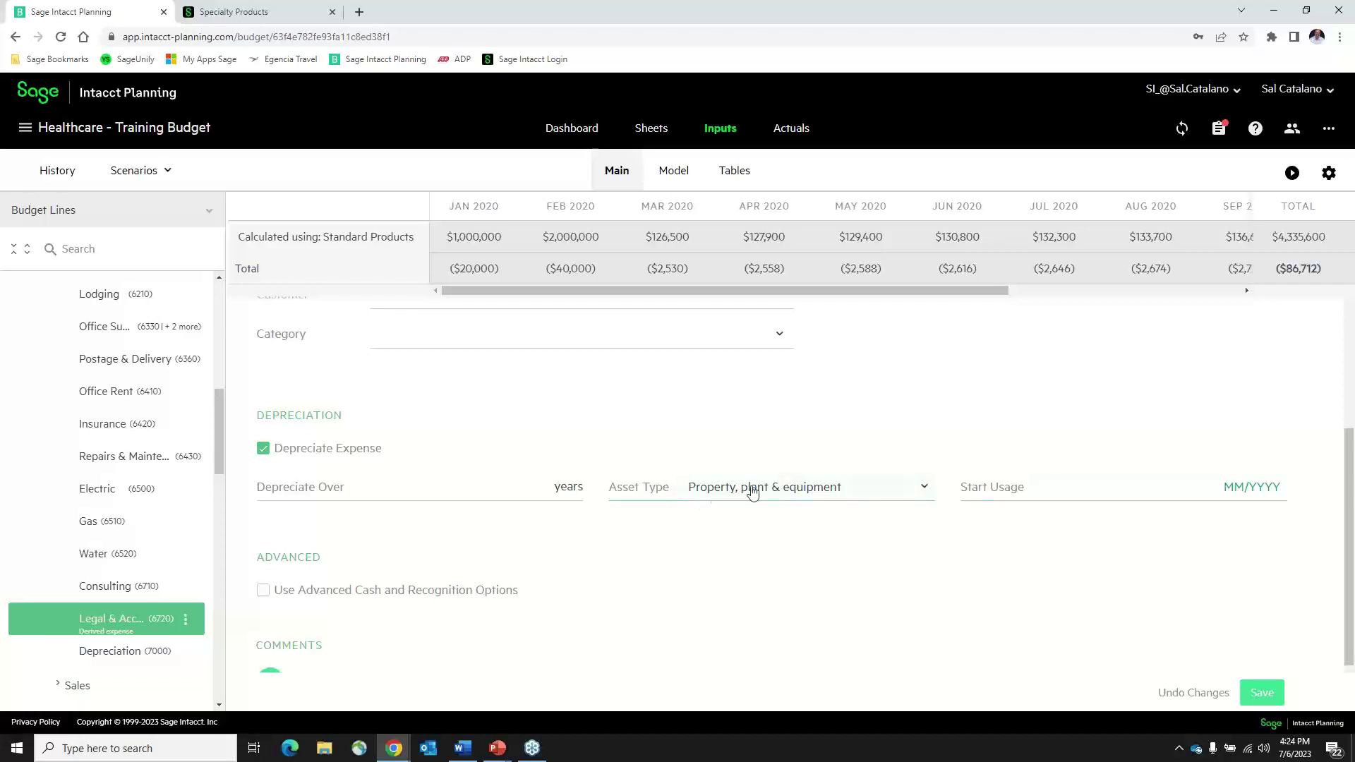
scroll(530, 518, down, 1)
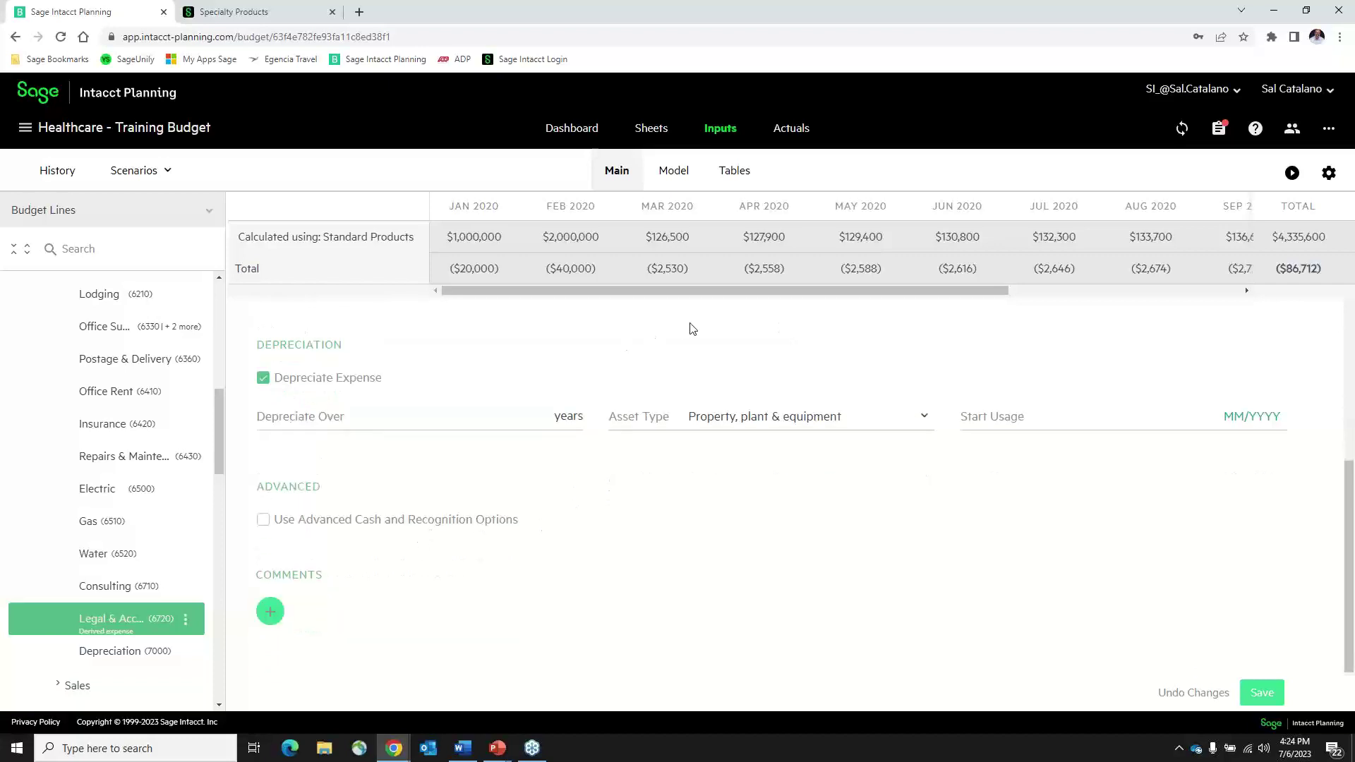
scroll(690, 324, up, 5)
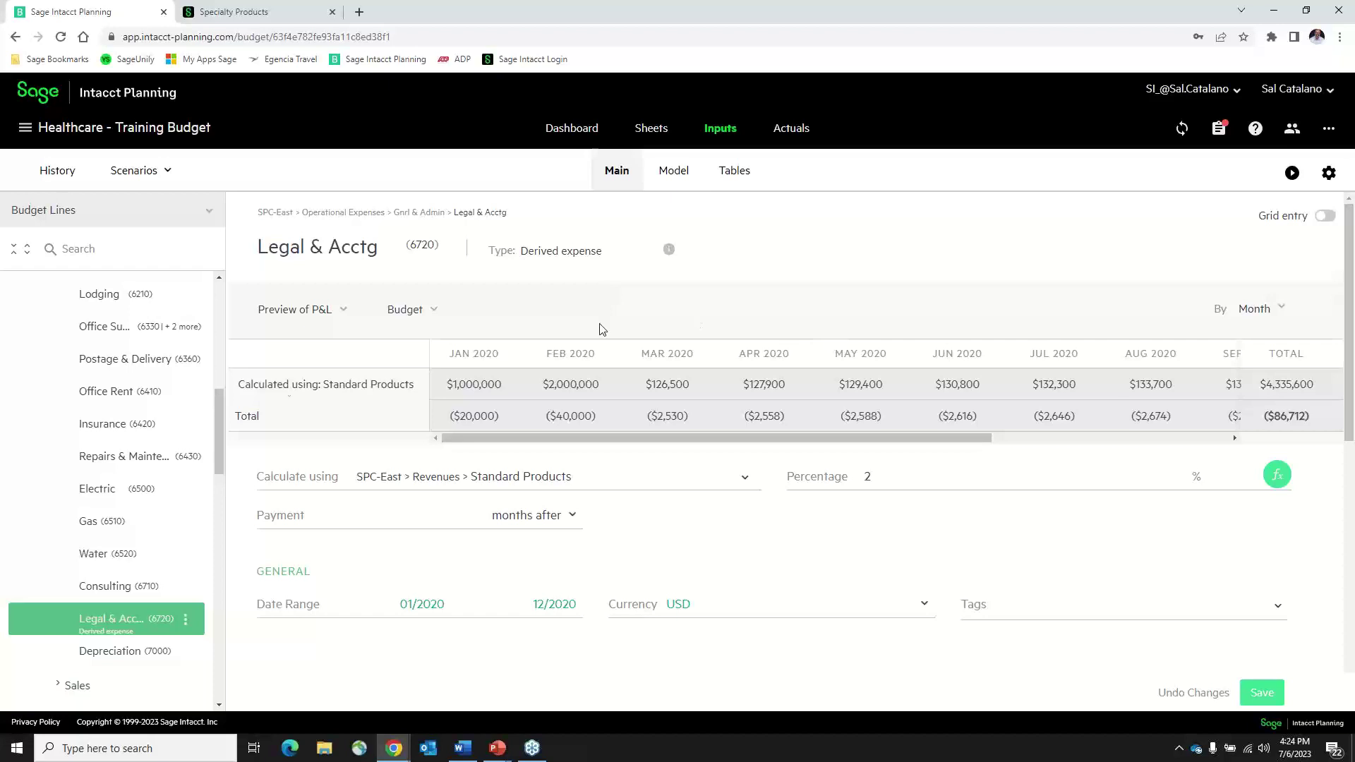
Step: Try excluding Salary & Wages in the sharing settings of the Gnrl & Admin group, and close them without sending an invitation
drag(221, 414, 220, 354)
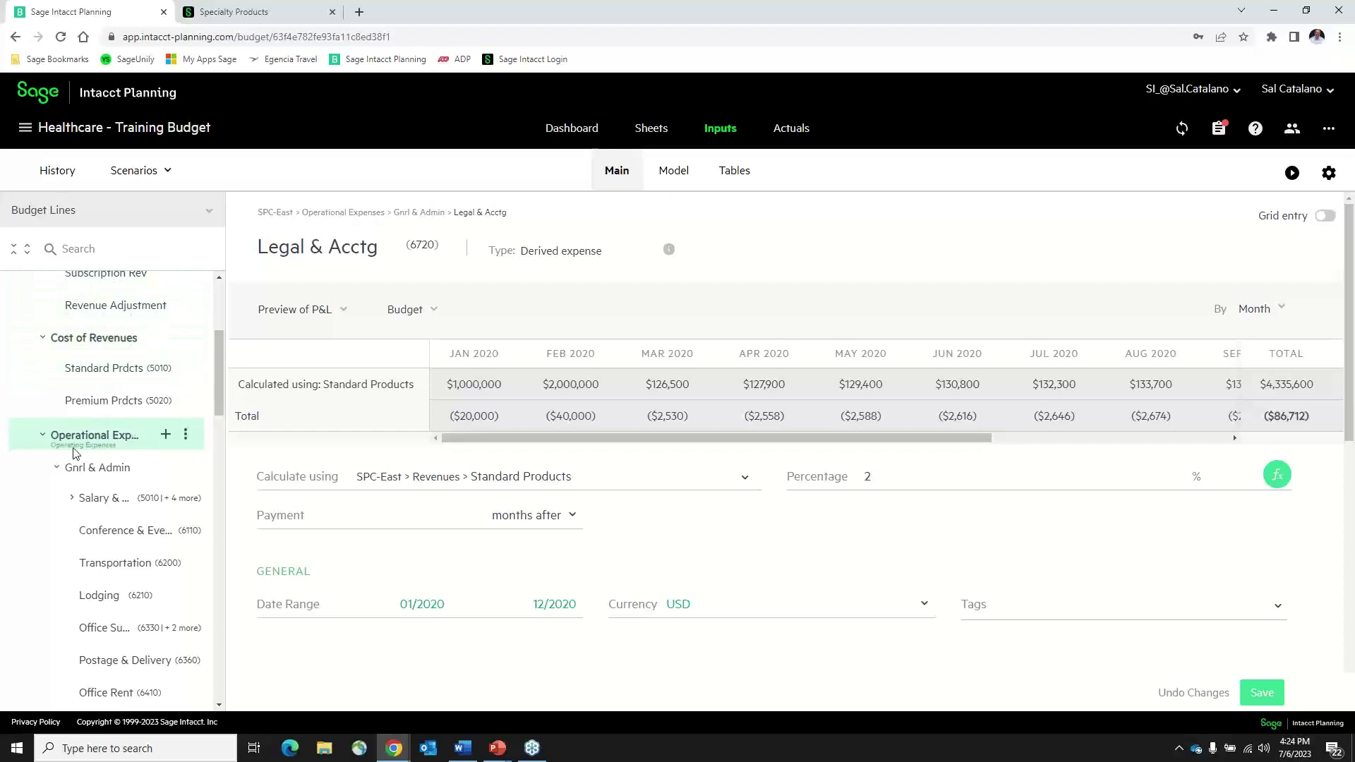
click(88, 470)
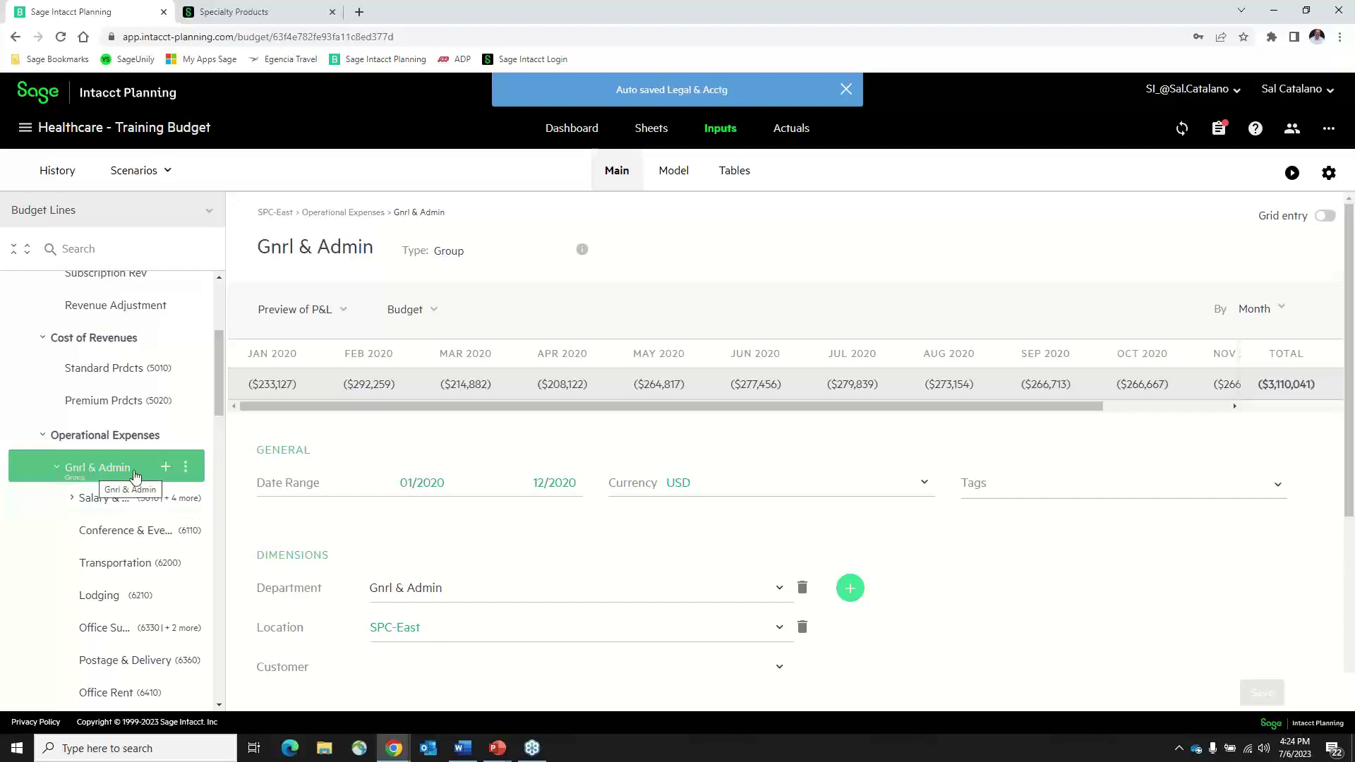
click(185, 467)
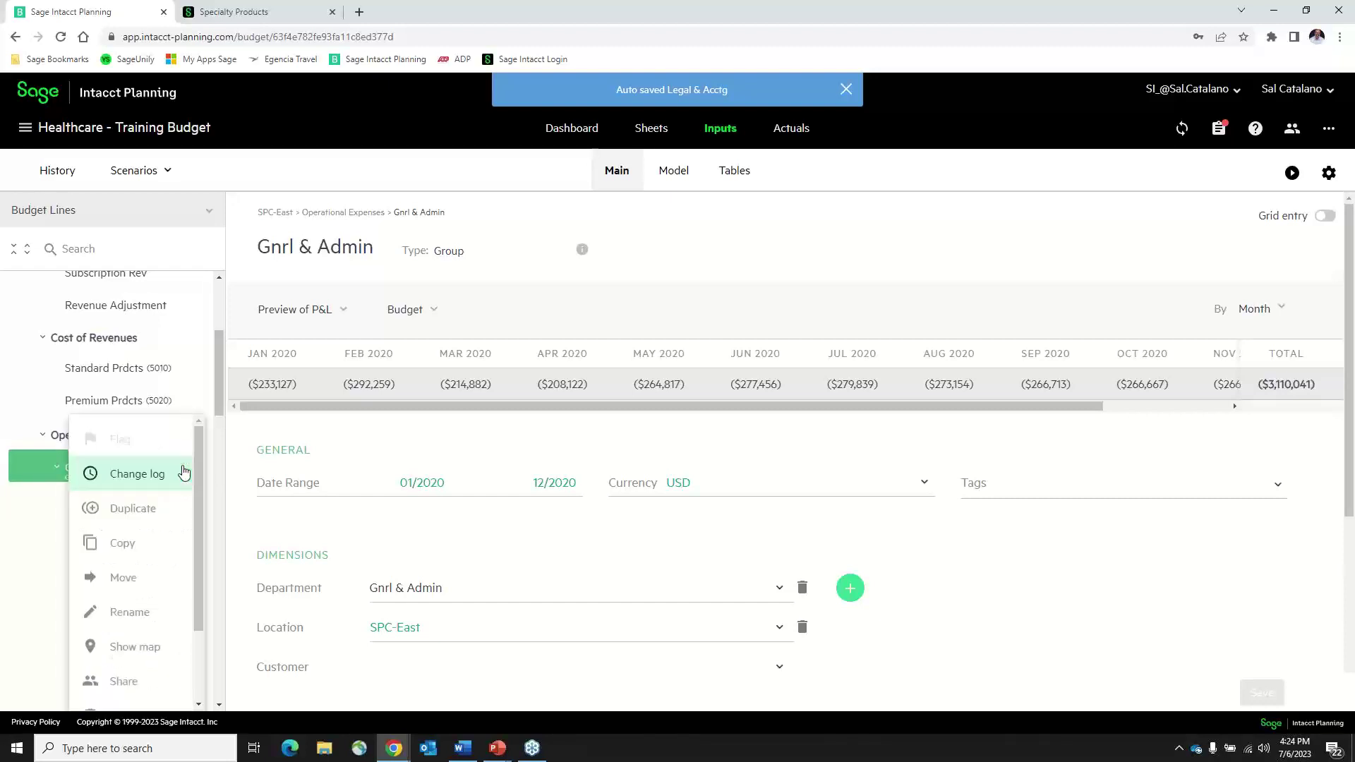
drag(196, 478, 197, 505)
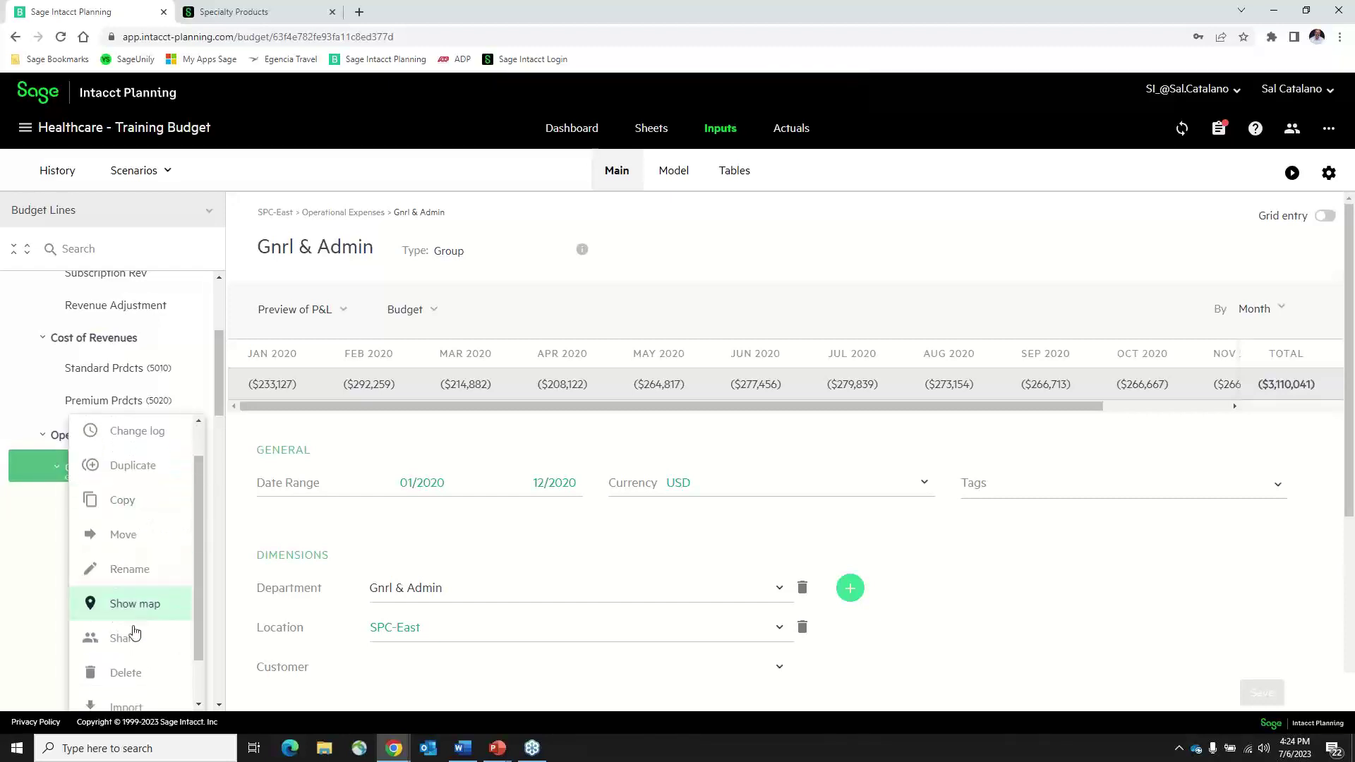
click(128, 637)
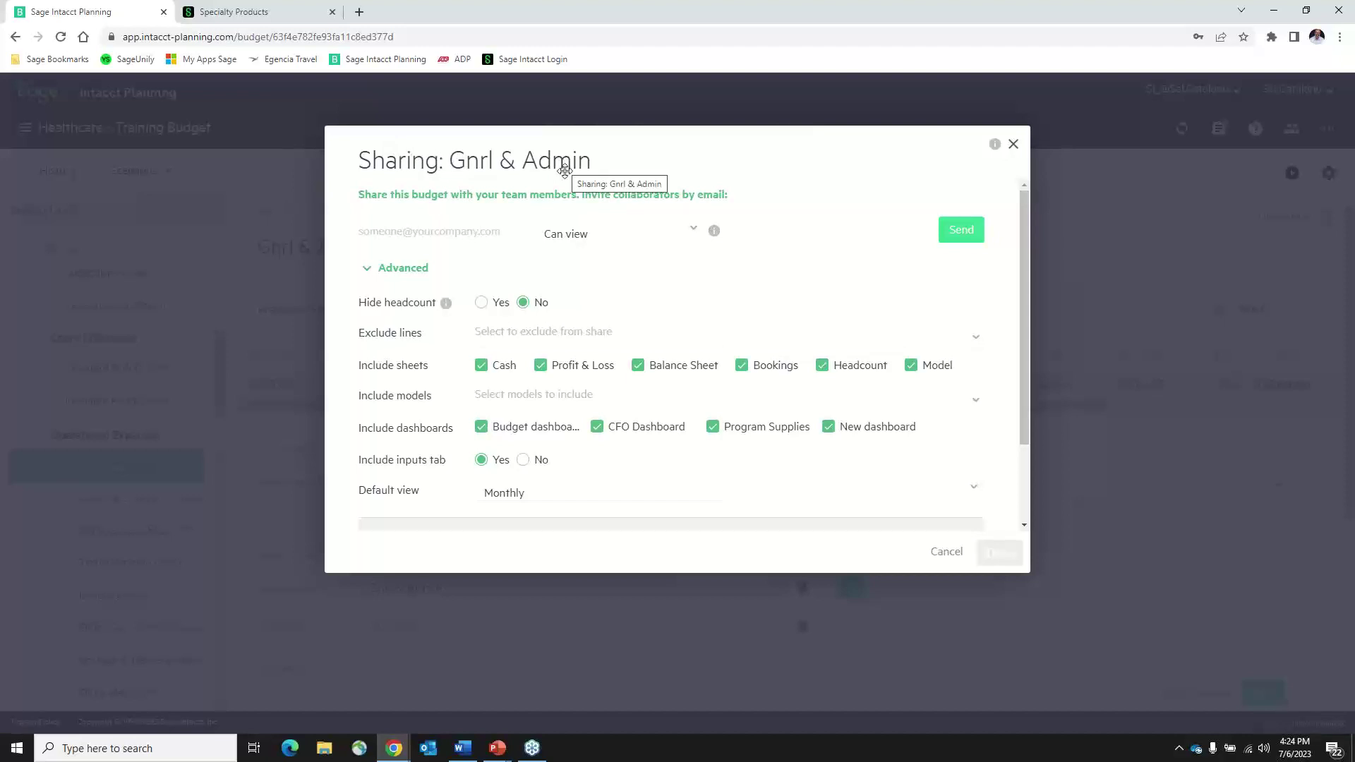
click(498, 335)
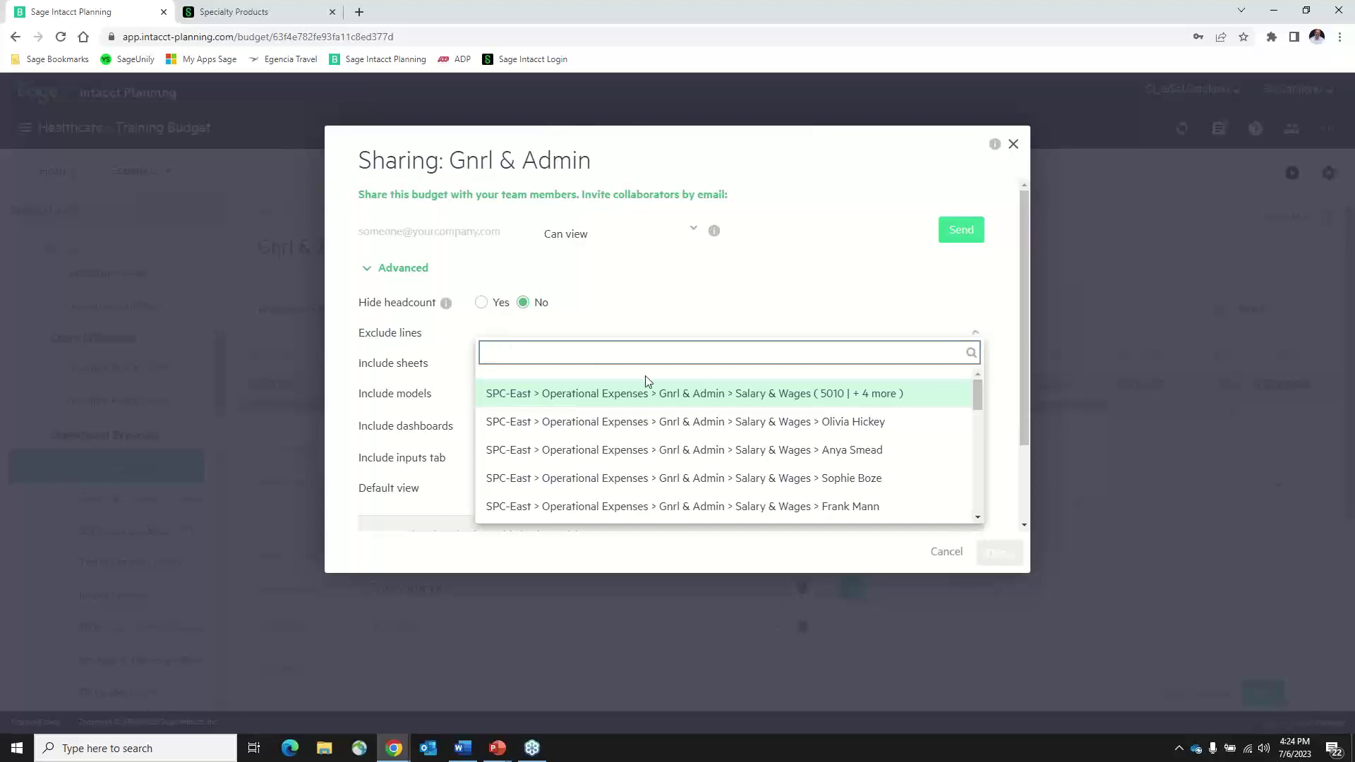
click(596, 395)
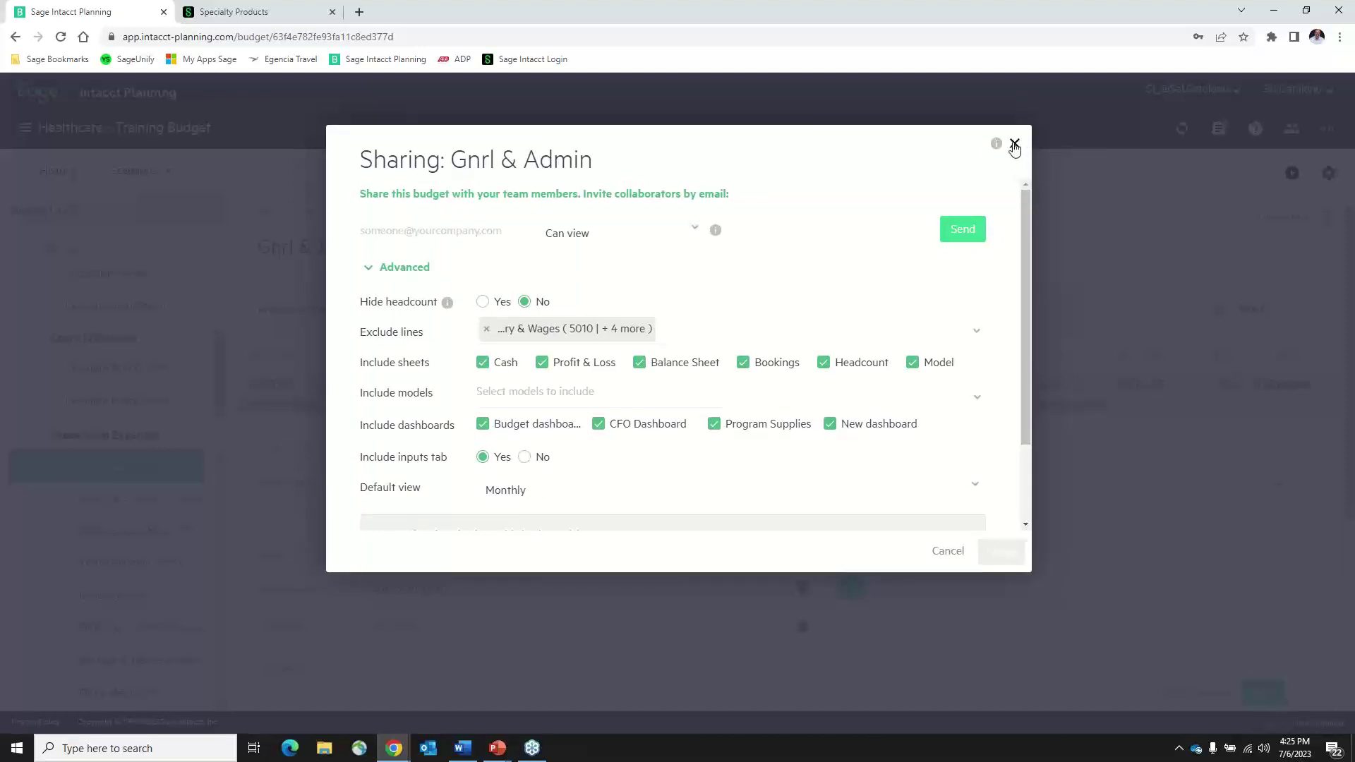
click(1015, 145)
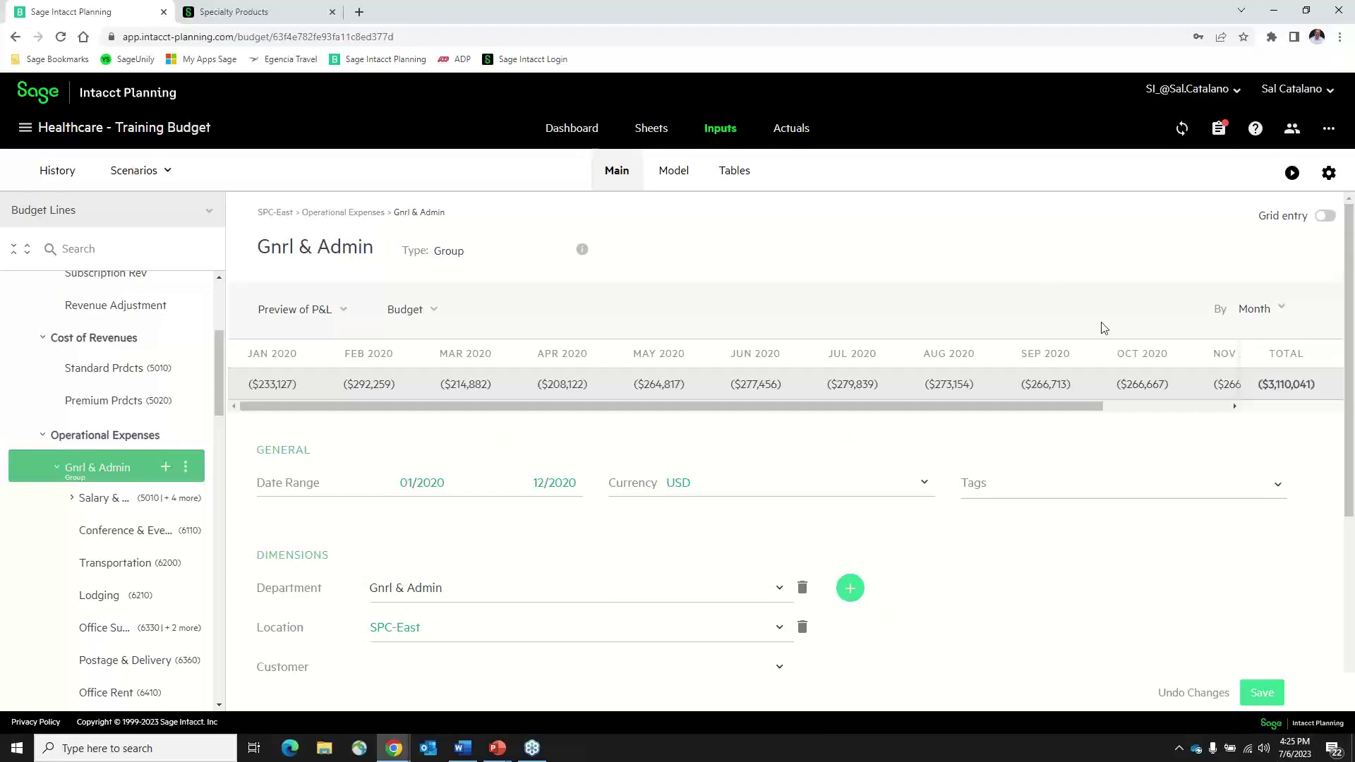
Step: Open the first employee under Gnrl & Admin Salary & Wages and examine the salary inputs and total benefits breakdown
click(78, 501)
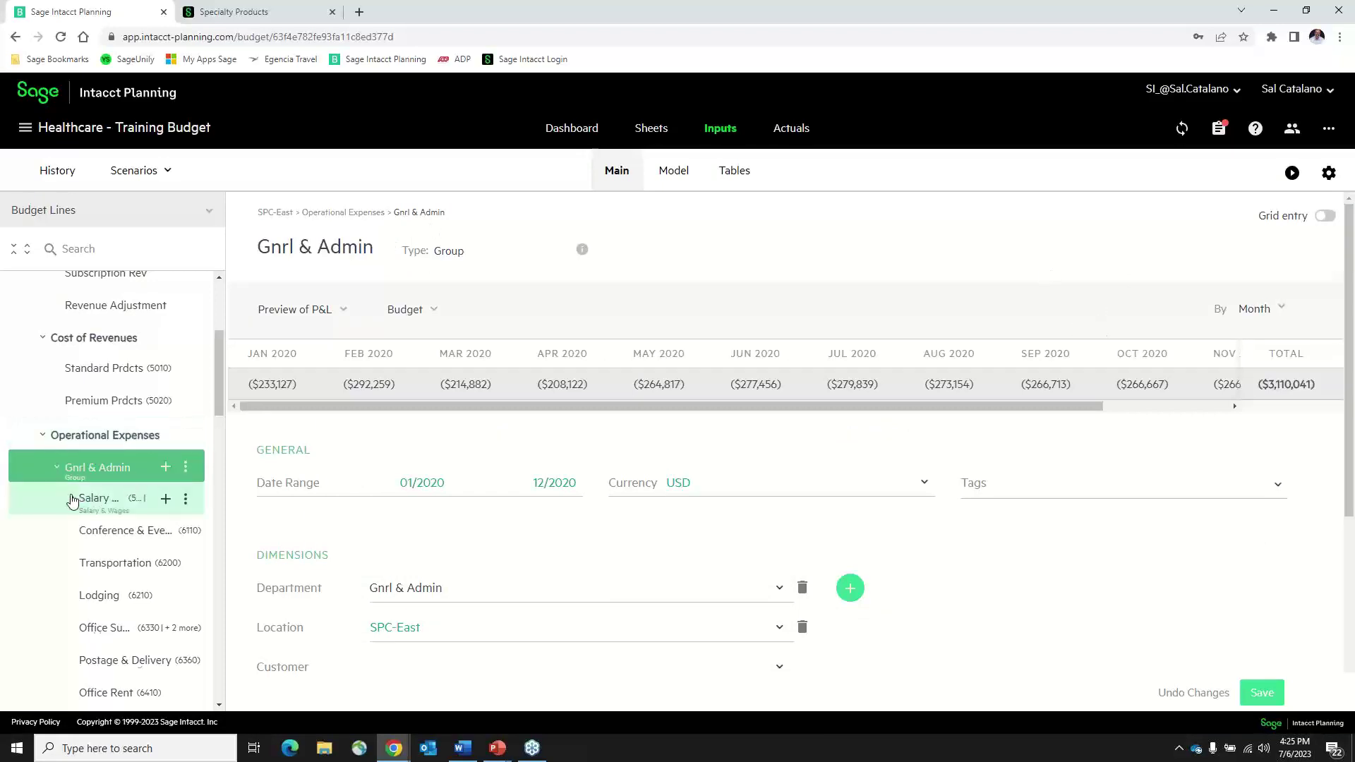
mouse_move(216, 383)
mouse_down()
mouse_move(215, 421)
mouse_move(220, 395)
mouse_up()
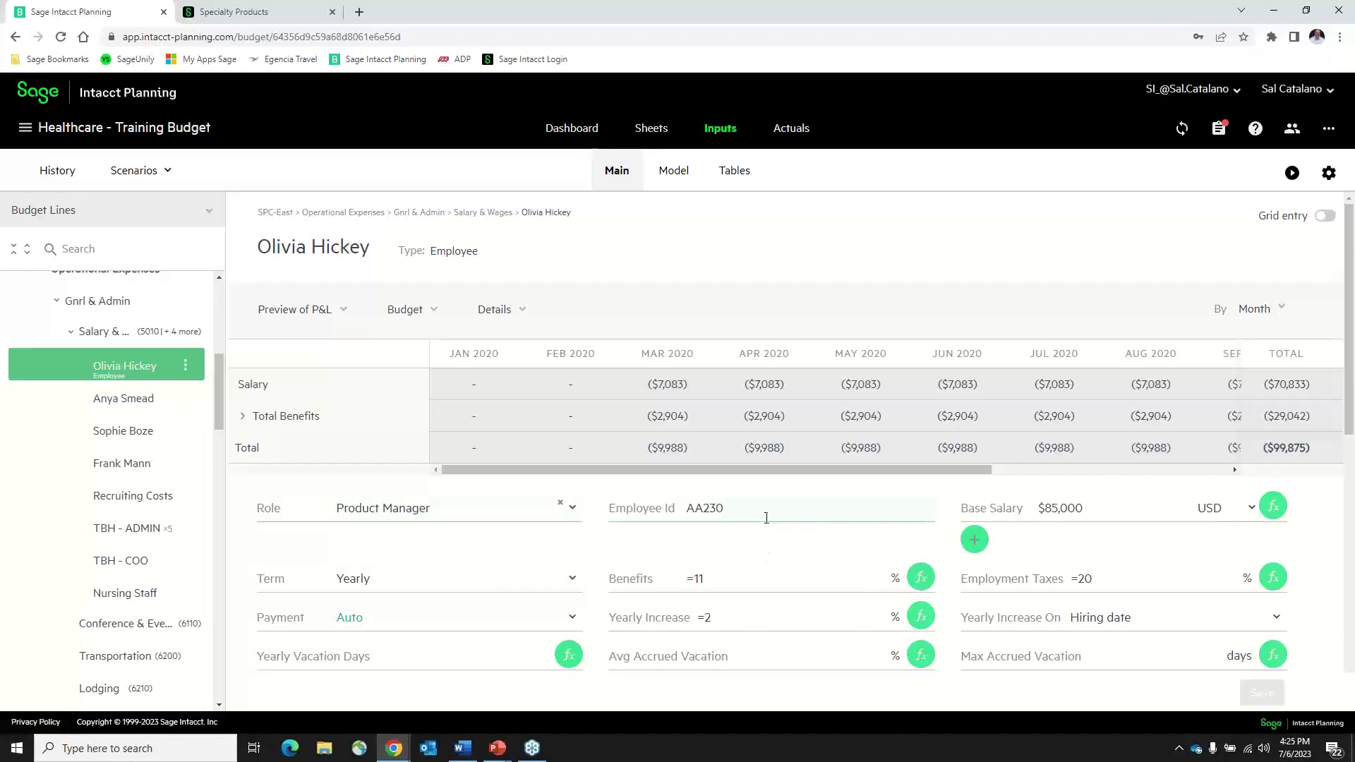
scroll(1039, 506, down, 1)
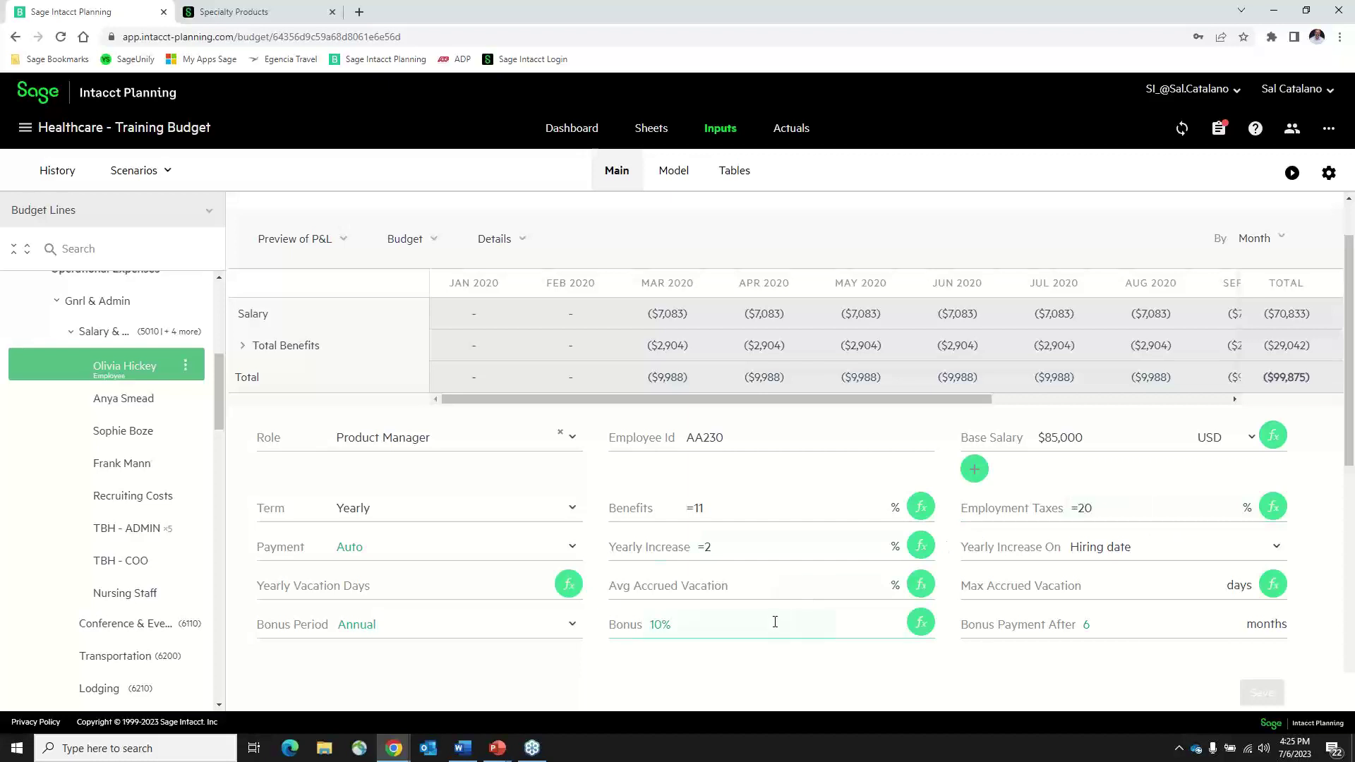
click(244, 346)
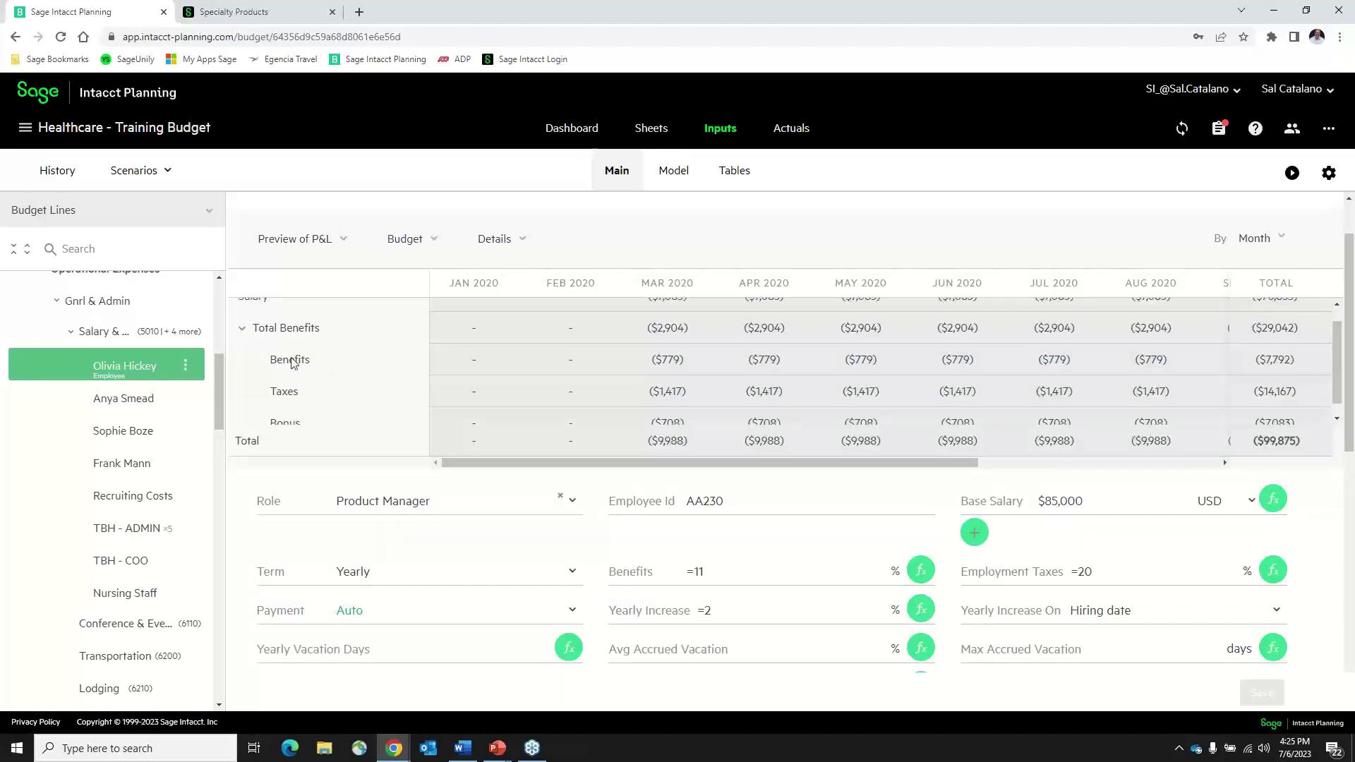
scroll(311, 370, down, 1)
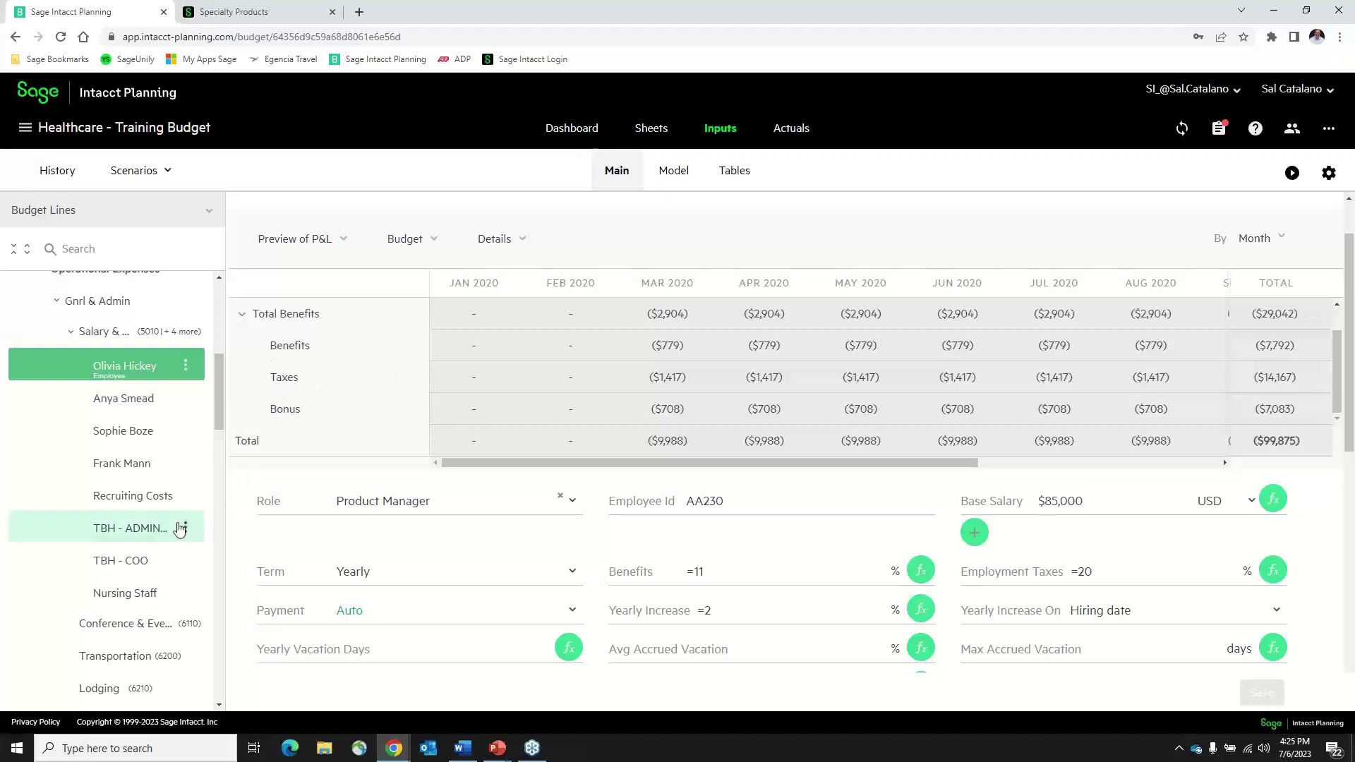
Step: Review the TBH - ADMIN multiple employees line and the Recruiting Costs per new employee expense line
click(132, 527)
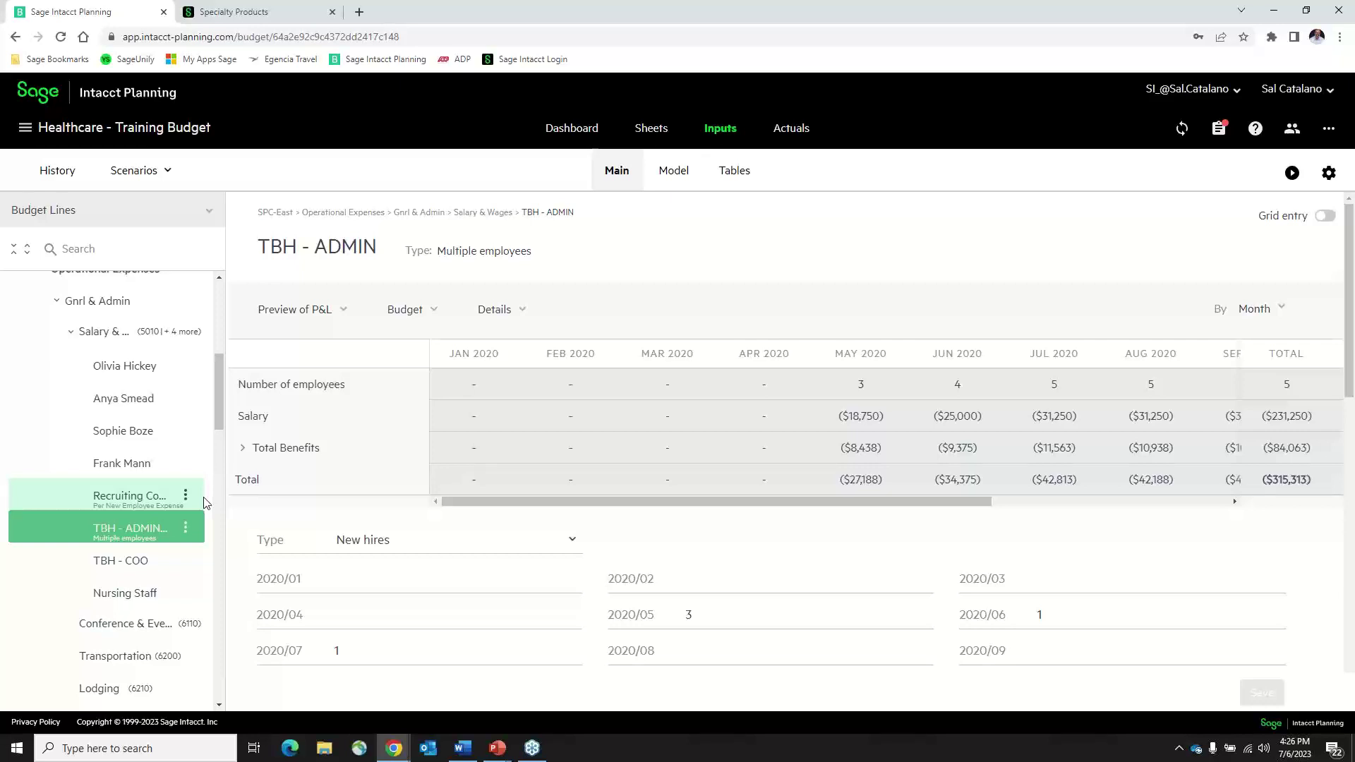
click(139, 499)
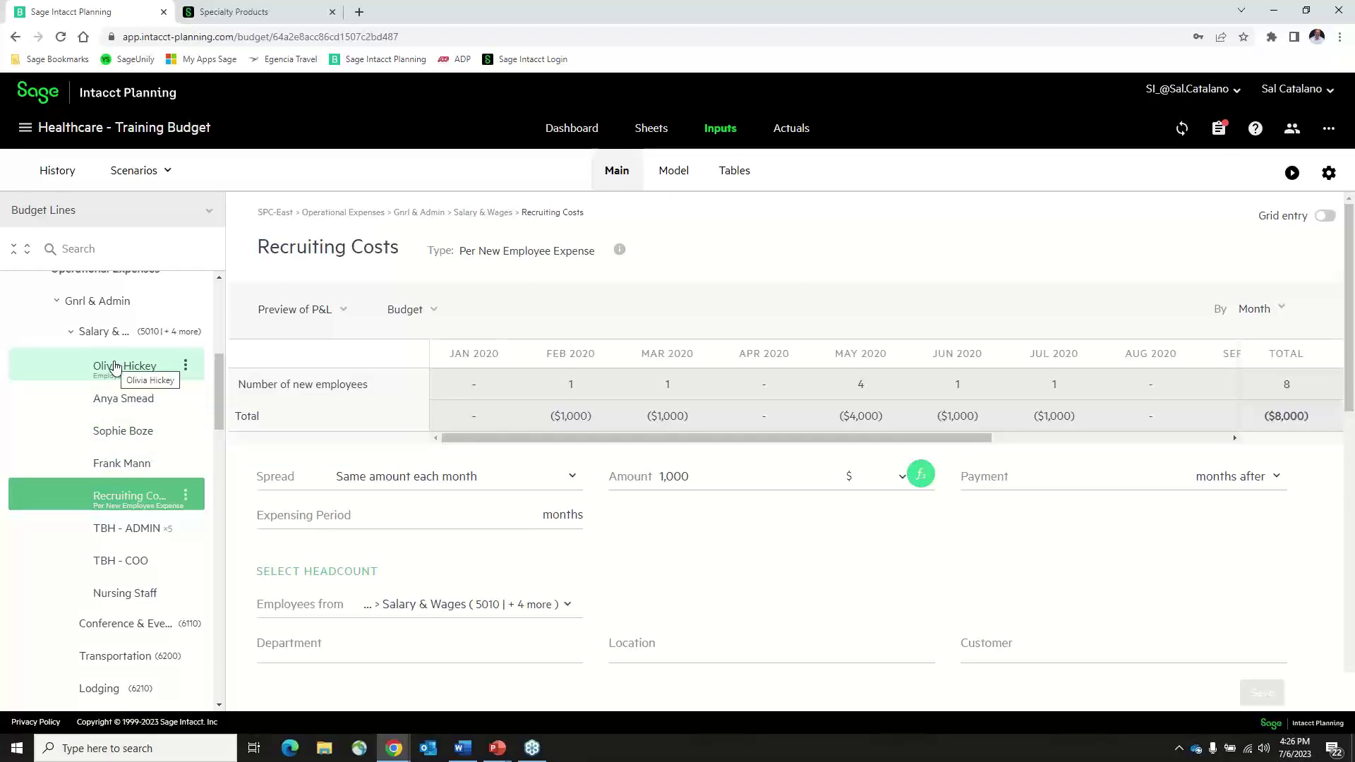
Step: Examine the employees table, including the salary, bonus, department and location columns
click(731, 174)
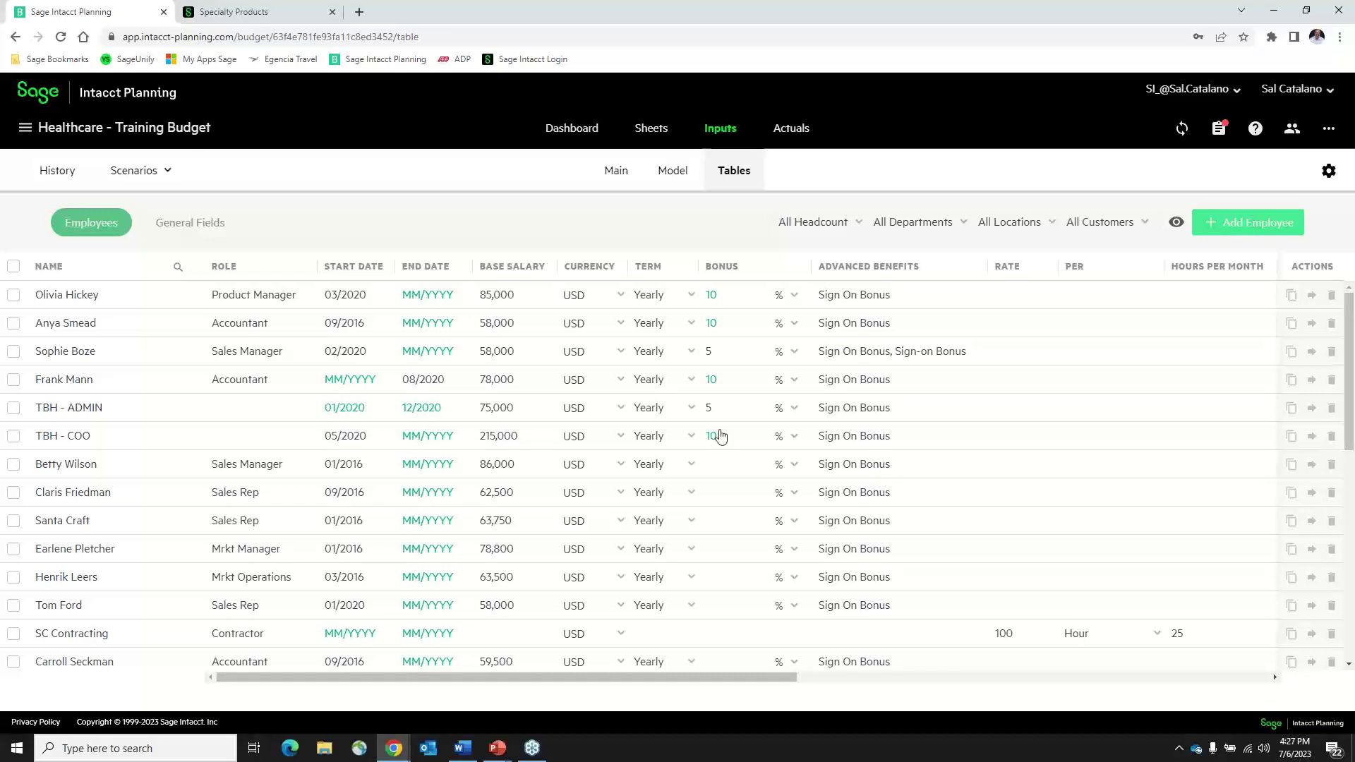
scroll(376, 463, down, 2)
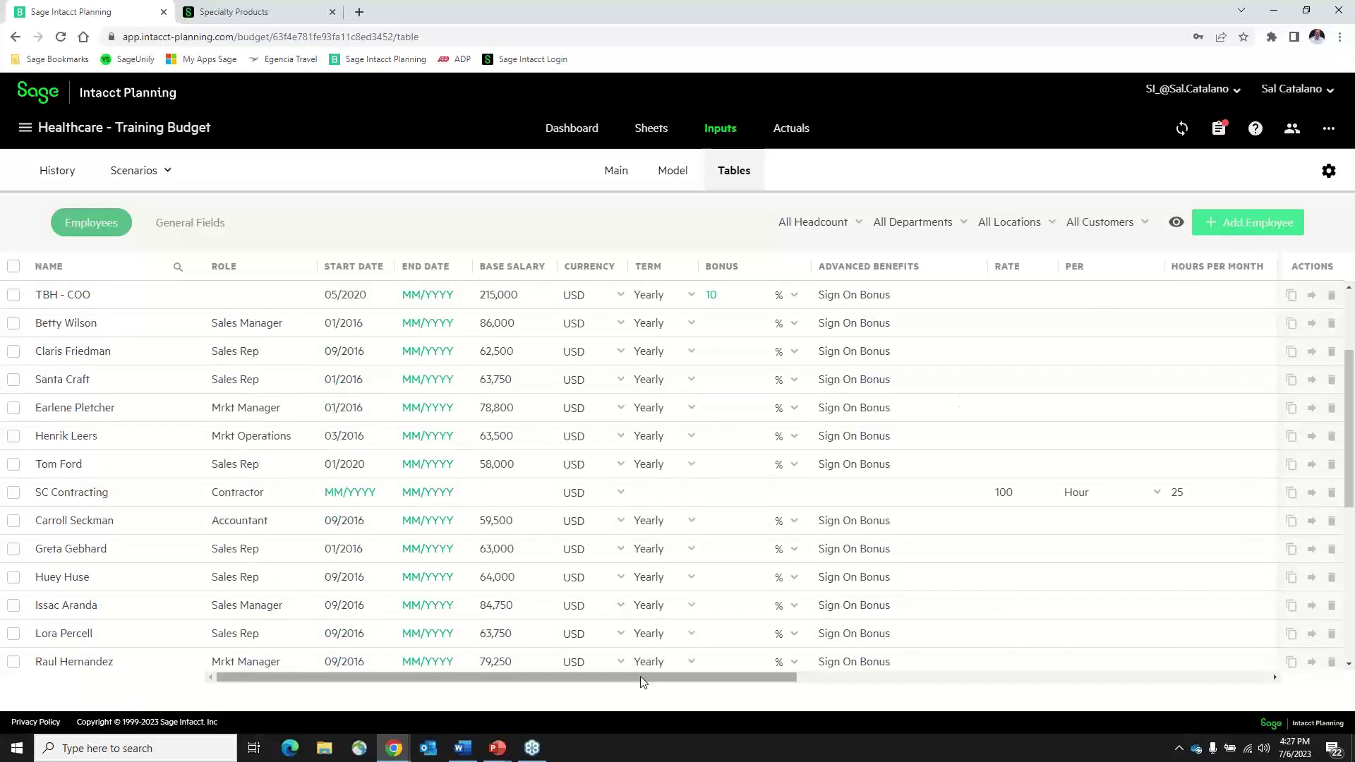
drag(641, 676, 947, 686)
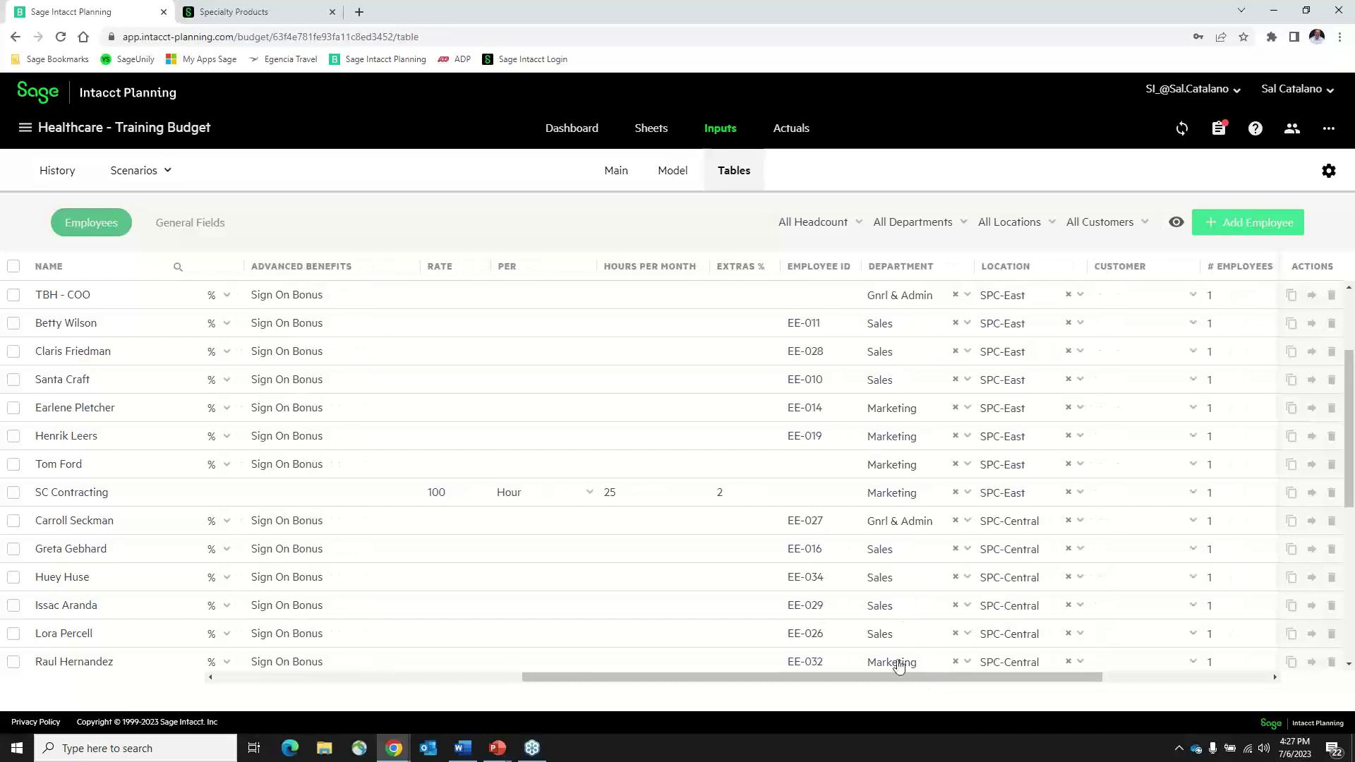
drag(870, 679, 523, 675)
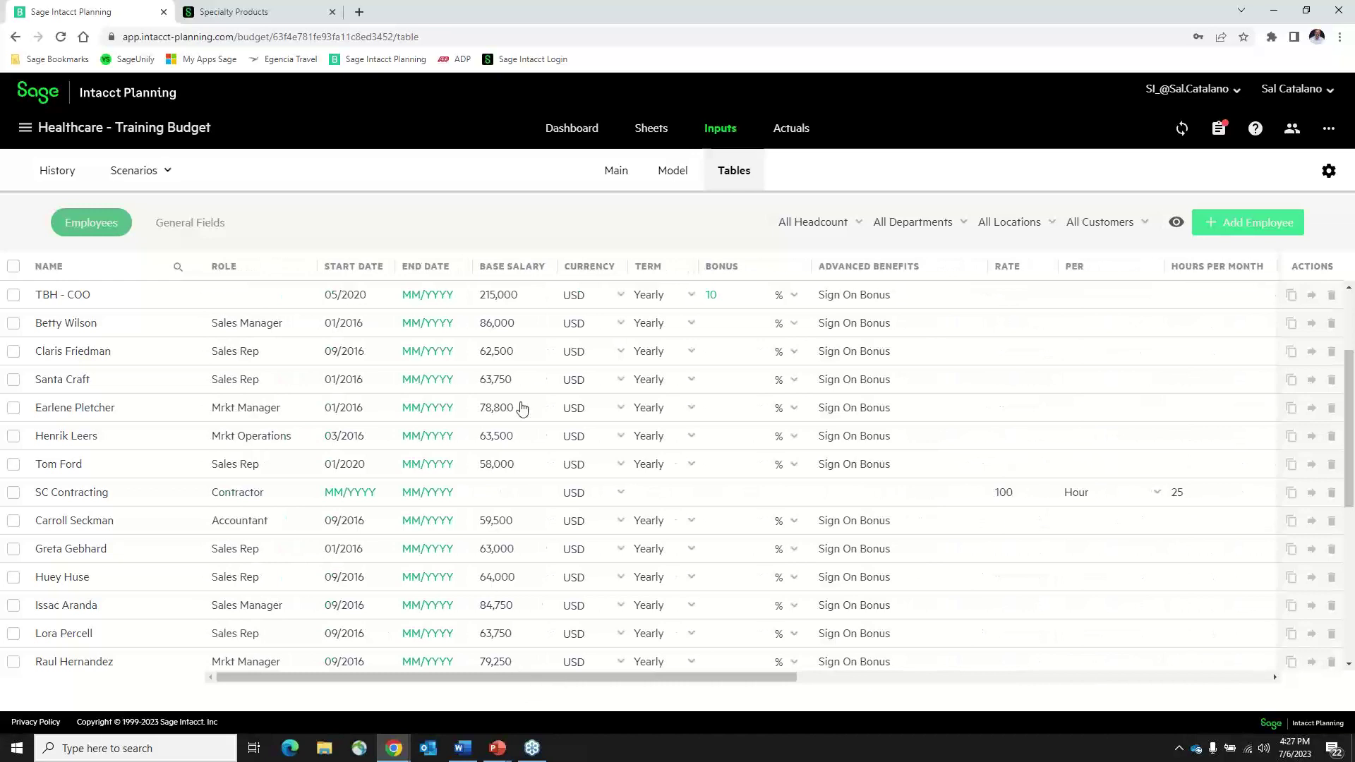
Step: Return to the main budget inputs, open the Electric expense line and turn on grid entry
click(615, 172)
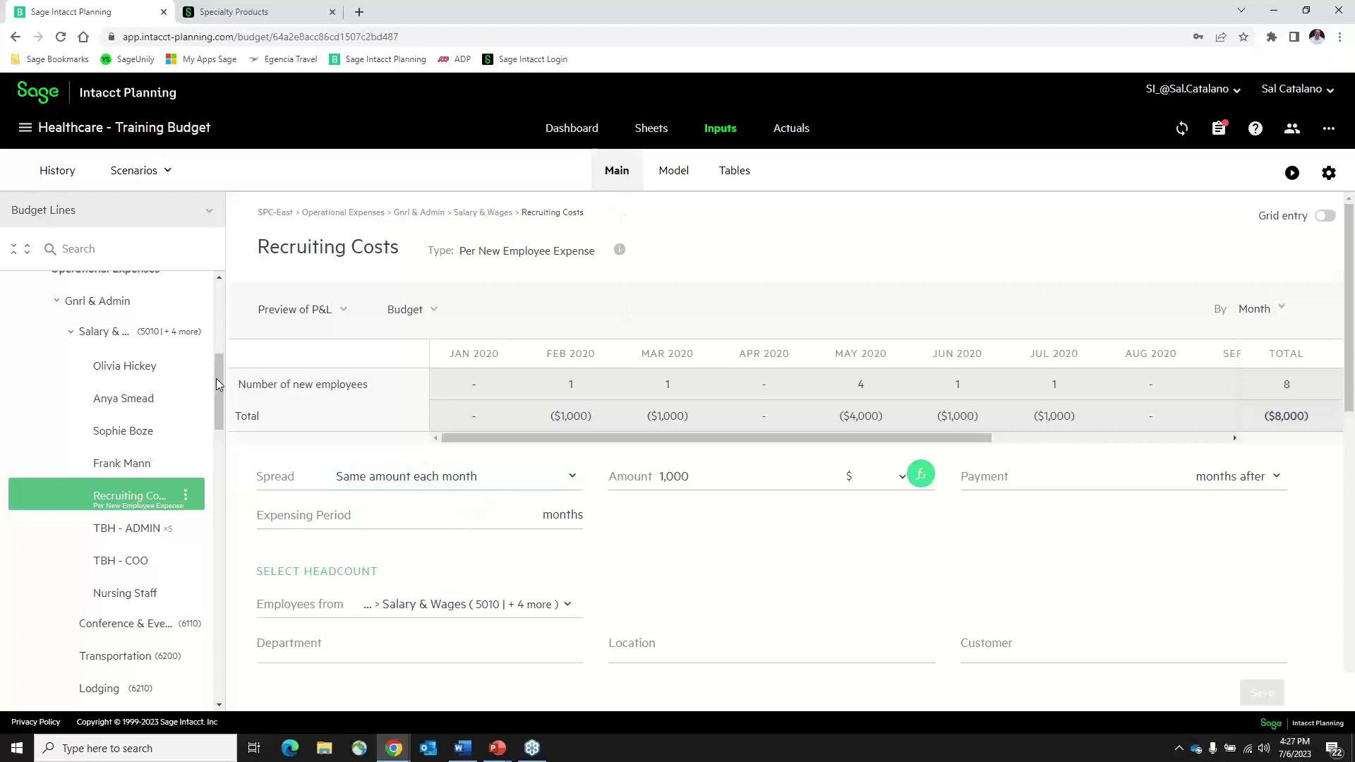
scroll(177, 460, down, 6)
click(85, 469)
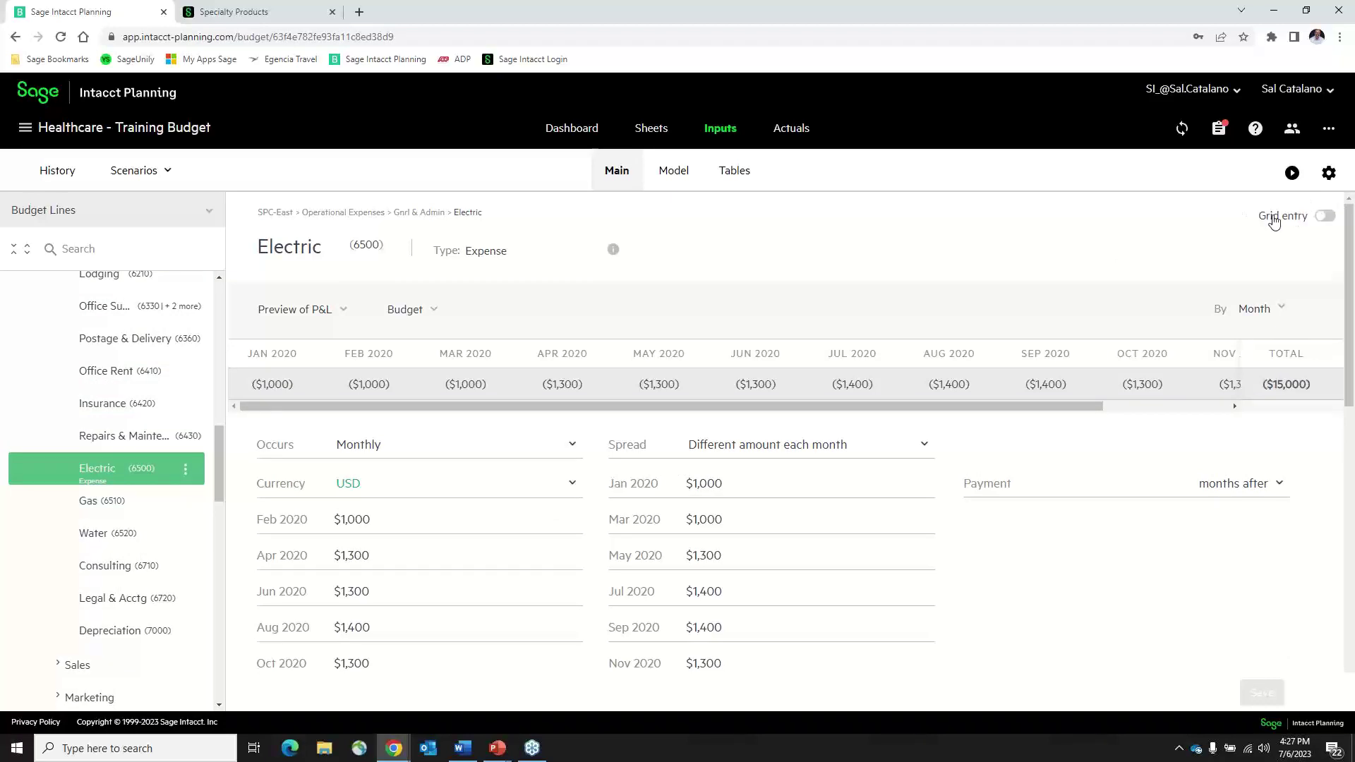
click(1327, 216)
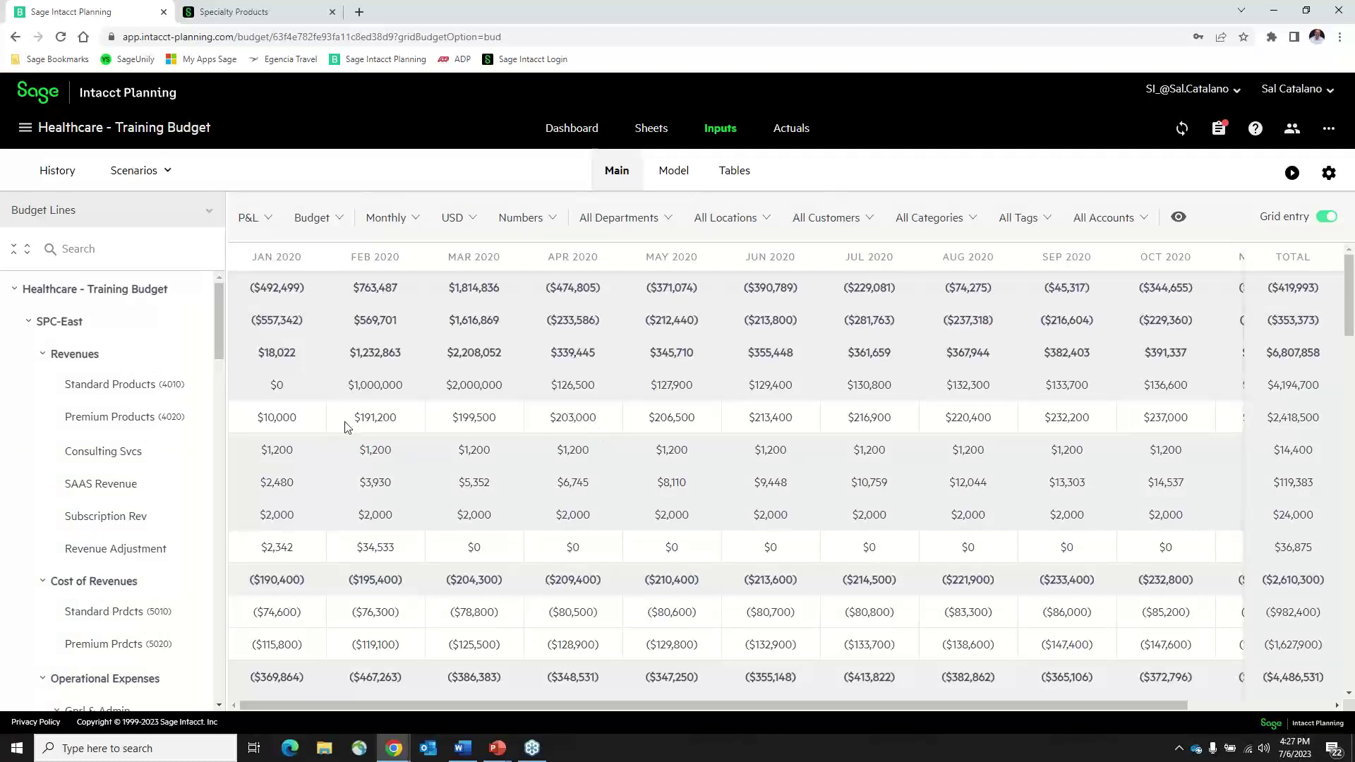
Step: Open the Cost of Revenues and Subscription Rev lines from the SPC-East grid and review their budget and booking details
click(306, 422)
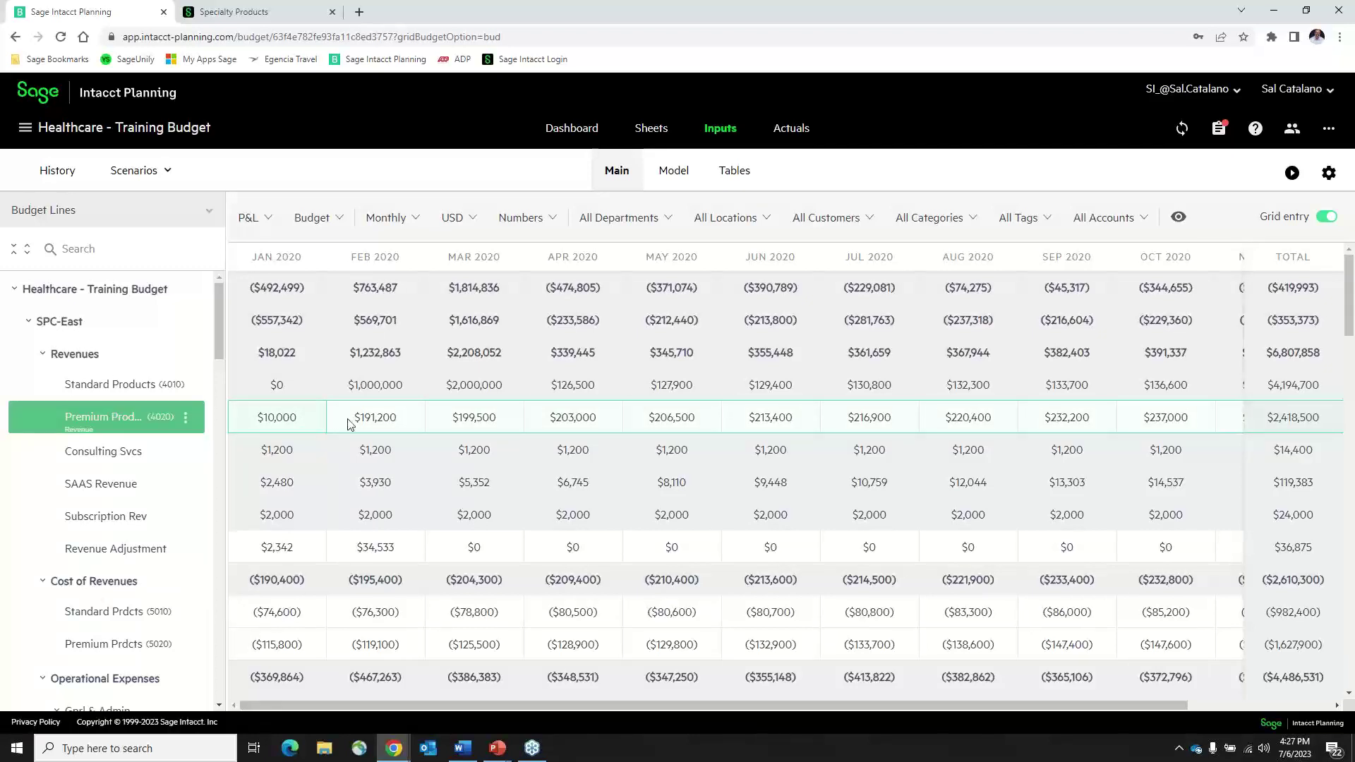
scroll(672, 530, down, 1)
scroll(672, 531, down, 3)
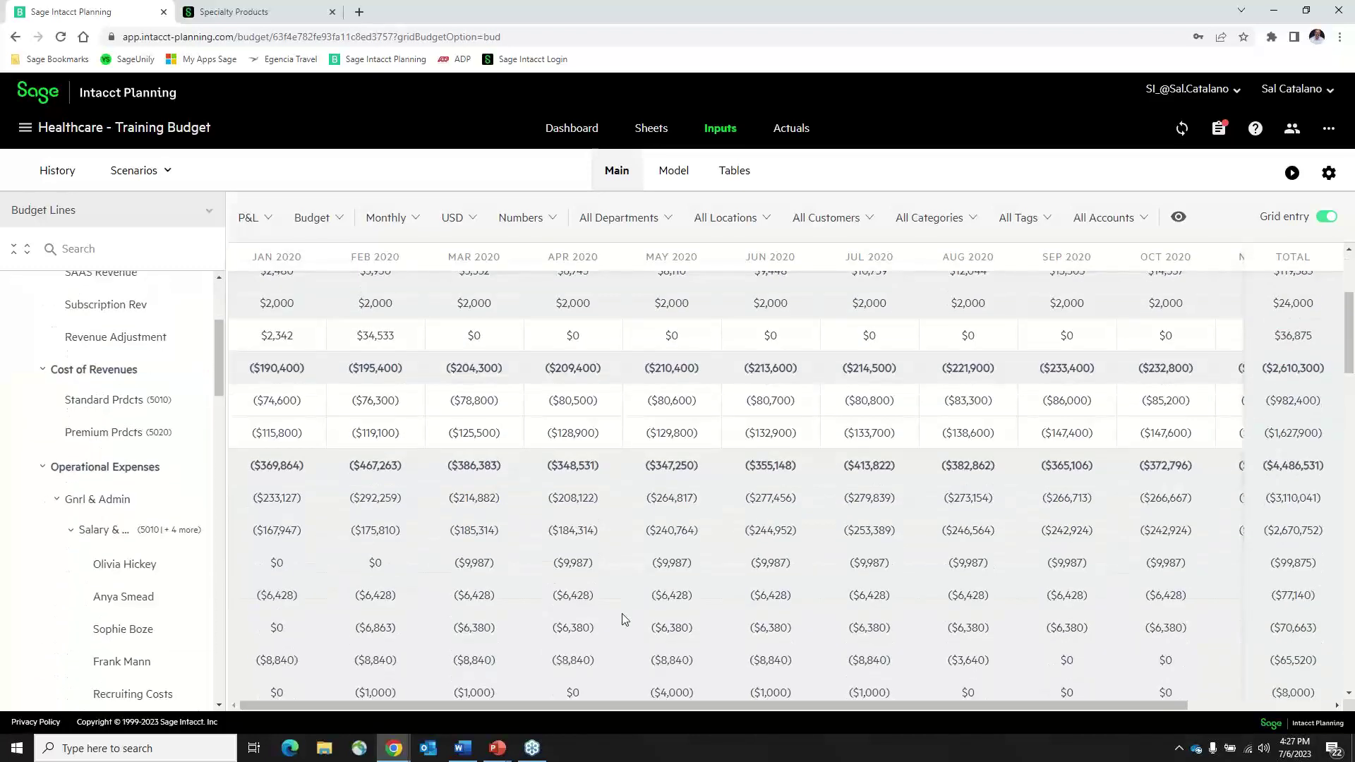
double_click(679, 369)
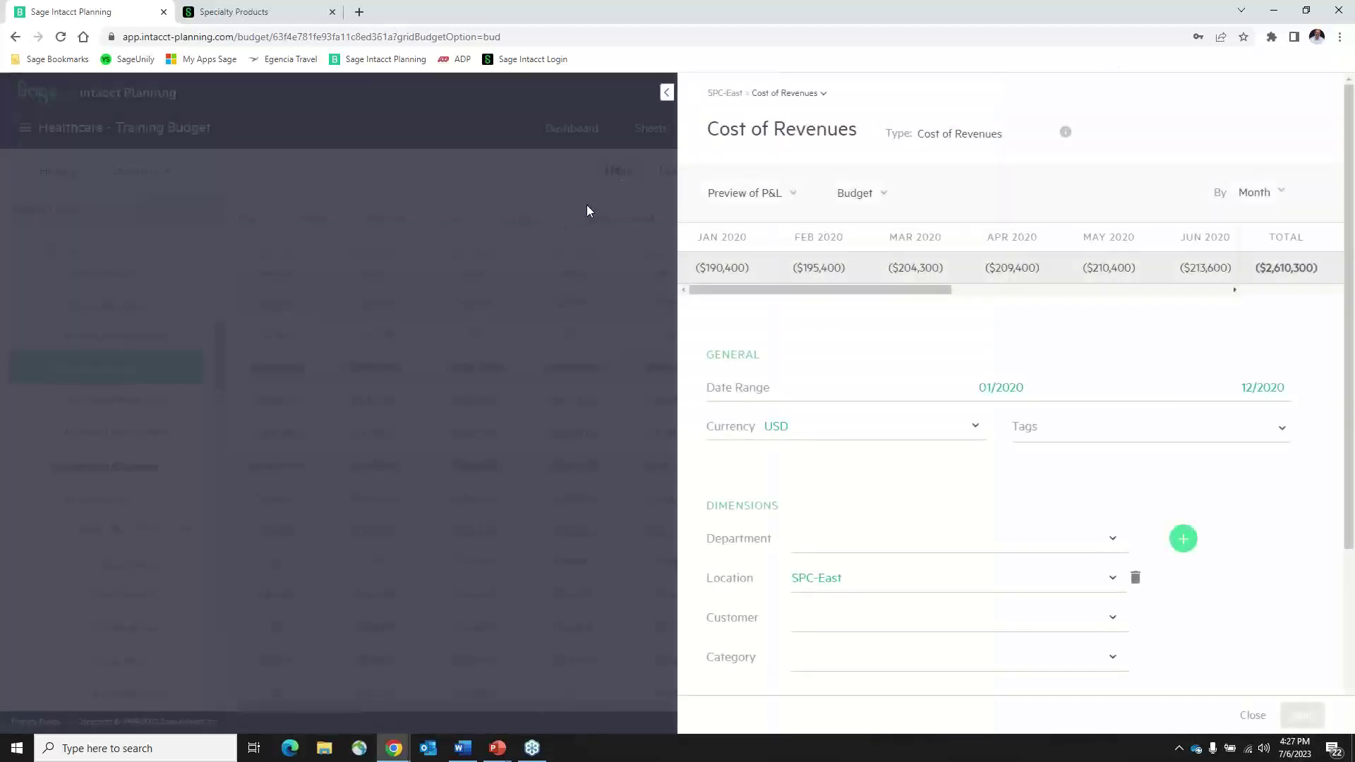
click(532, 213)
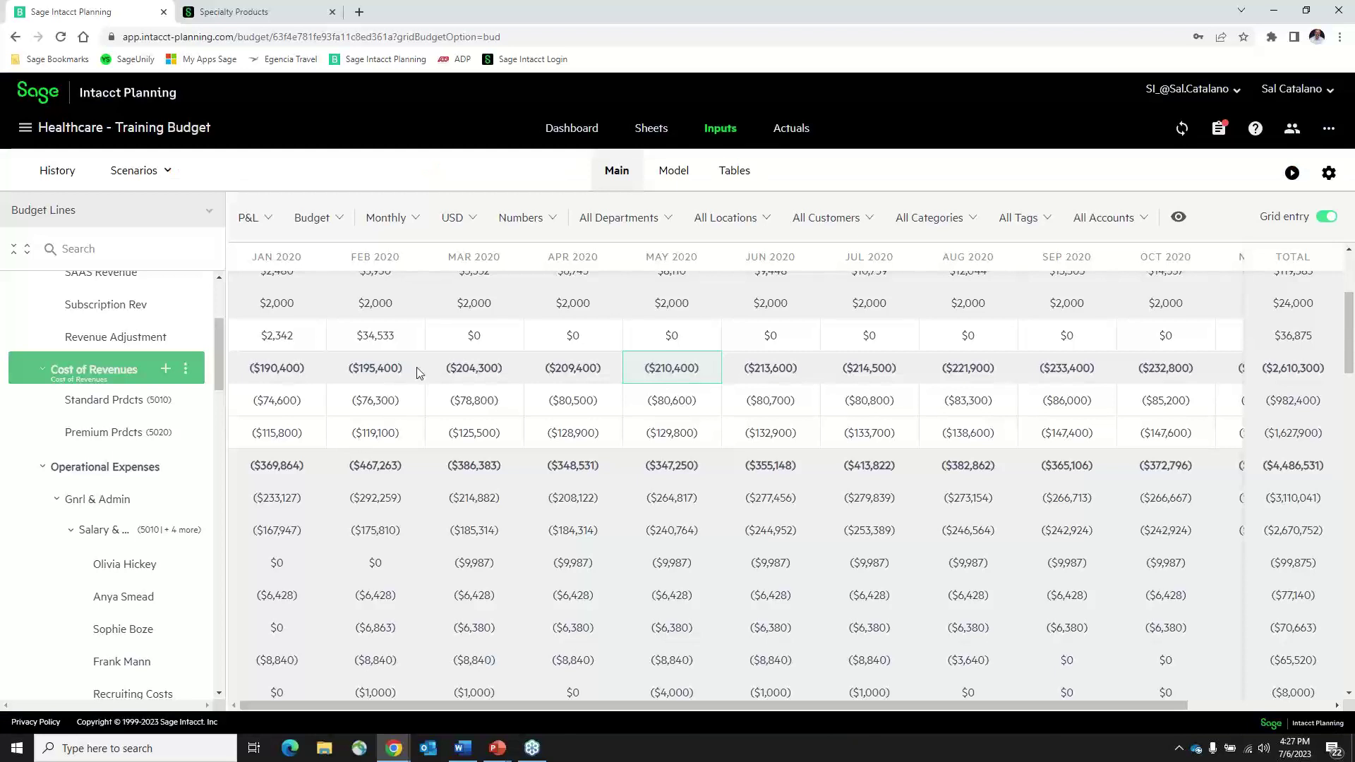
double_click(572, 303)
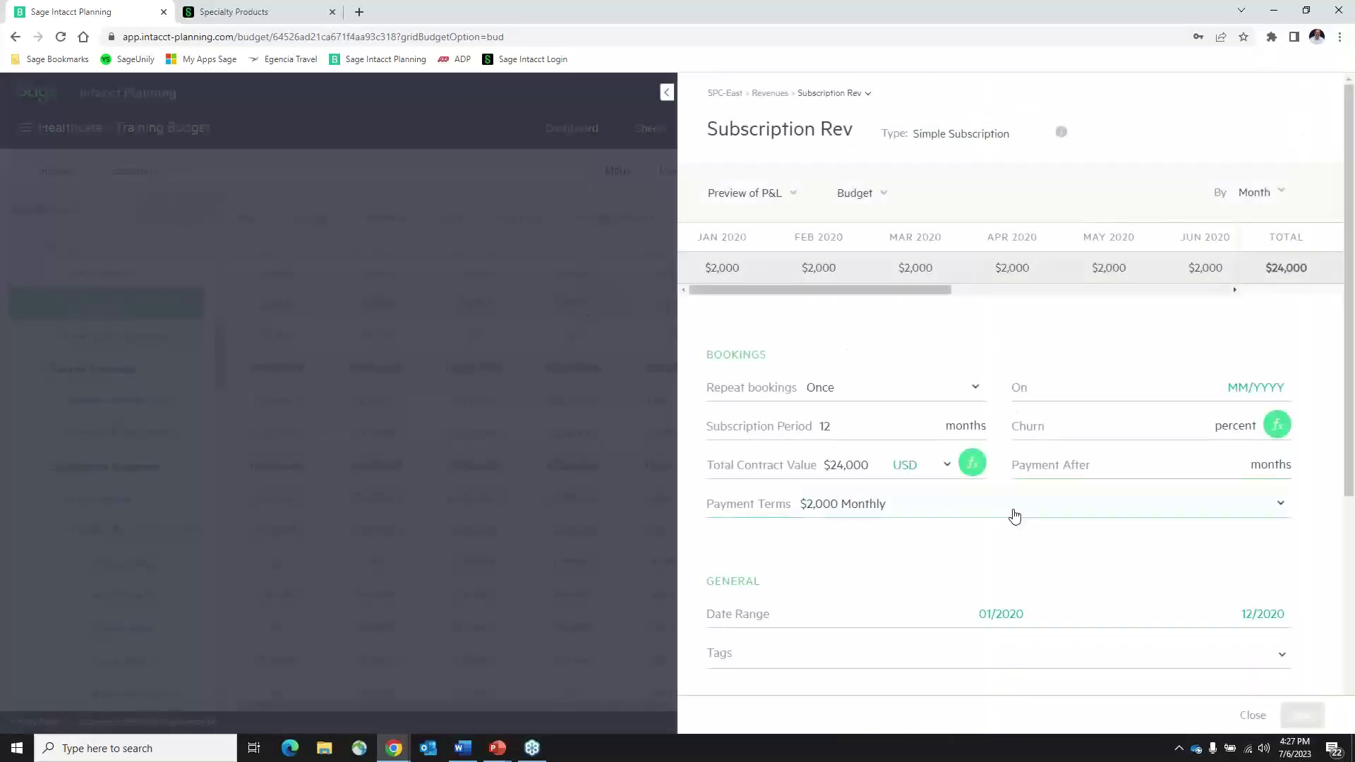
click(484, 164)
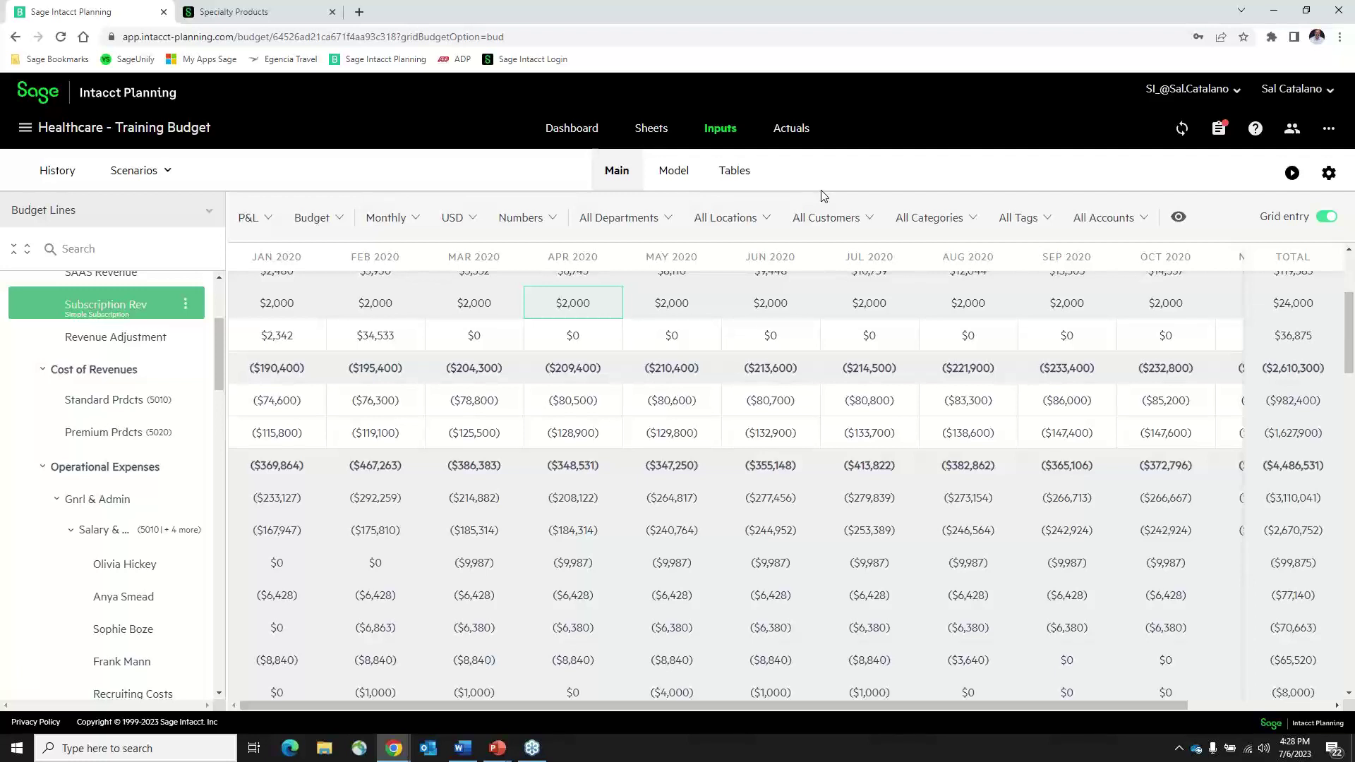
Step: Open the Staffing (Nurse) Requirements model and examine its fixed assumptions and model lines
click(671, 174)
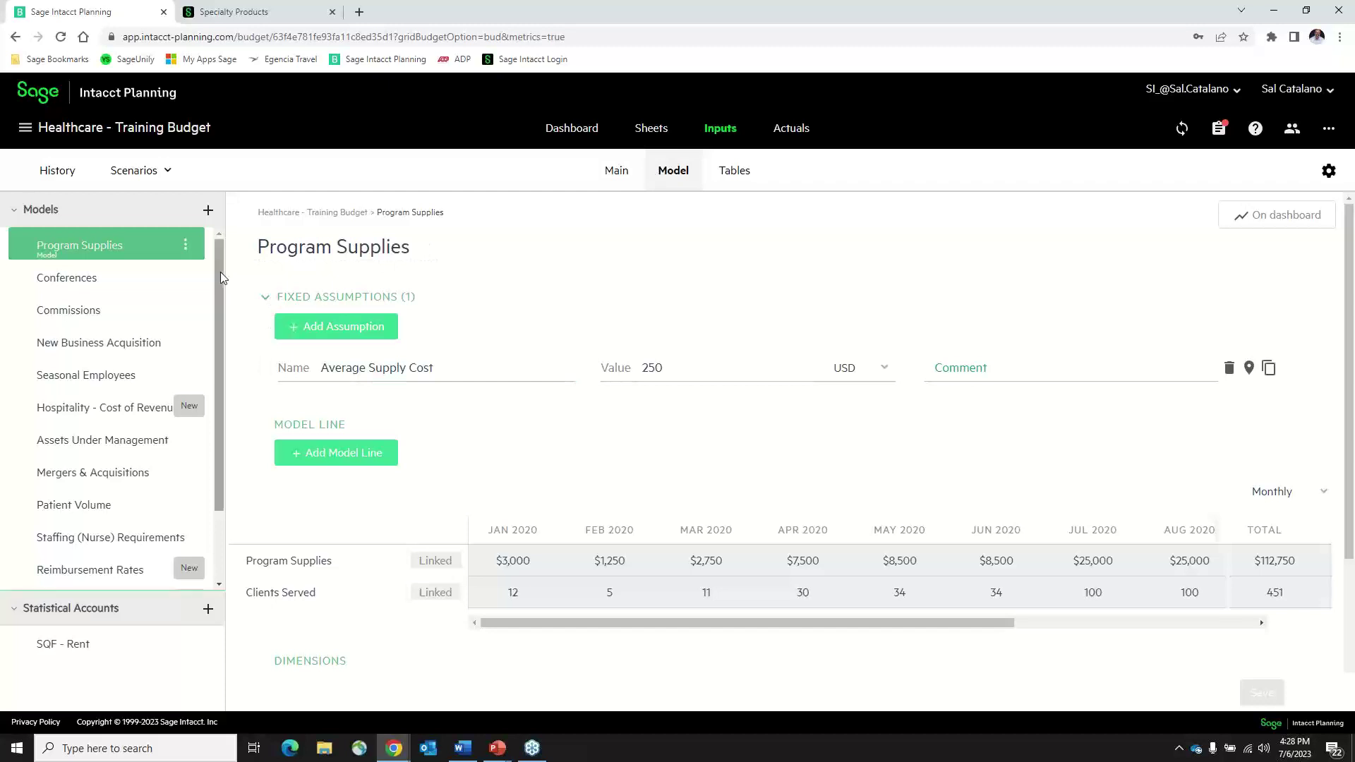
drag(221, 277, 218, 280)
scroll(216, 302, down, 1)
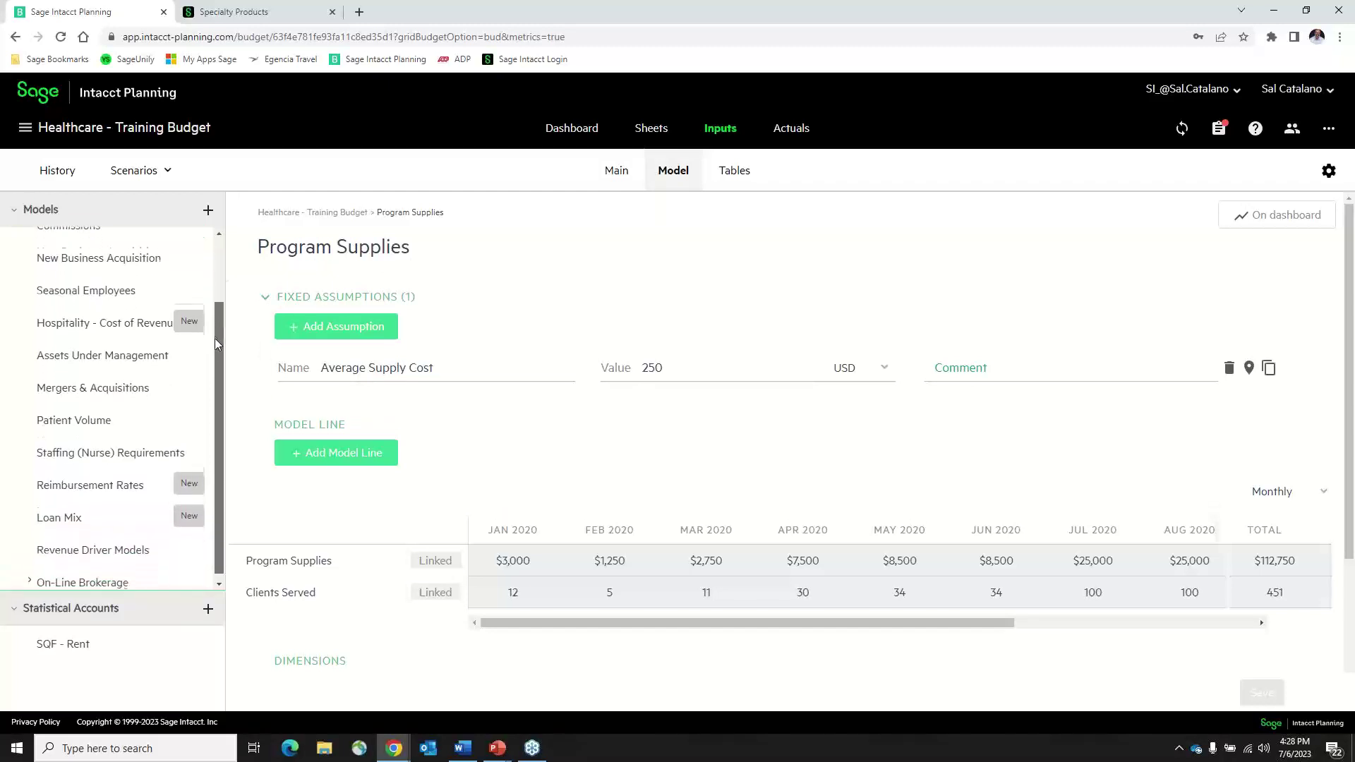
click(110, 459)
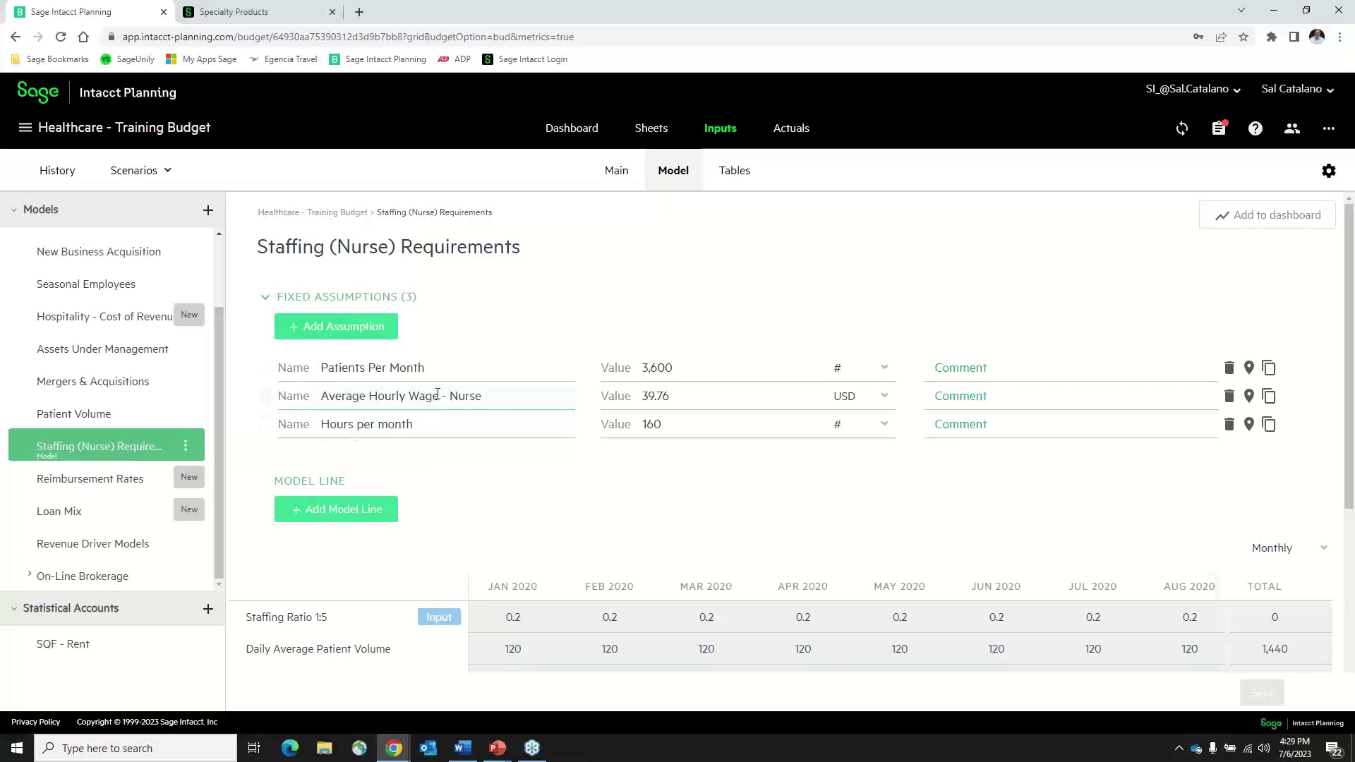
scroll(438, 392, down, 2)
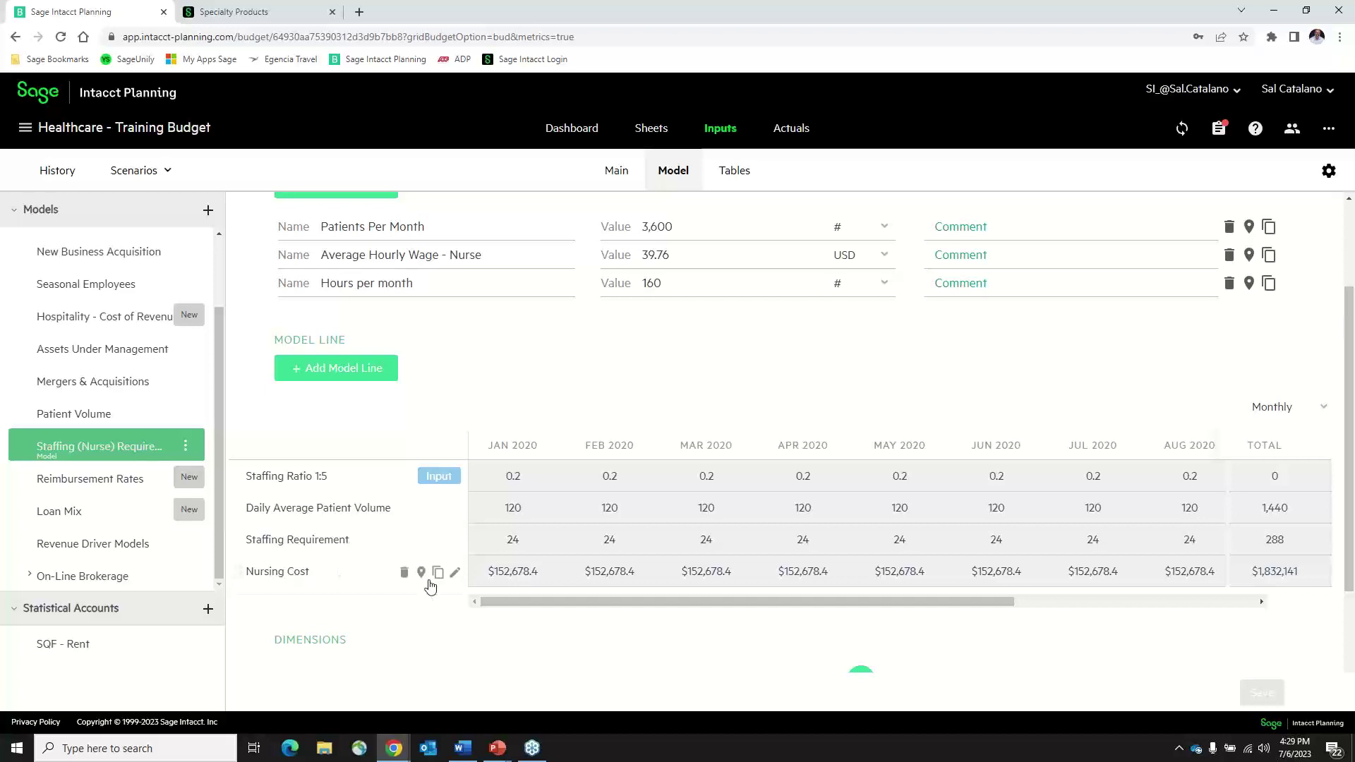
Step: Inspect the amount formula of the Nursing Cost model line, leaving without saving changes
click(455, 574)
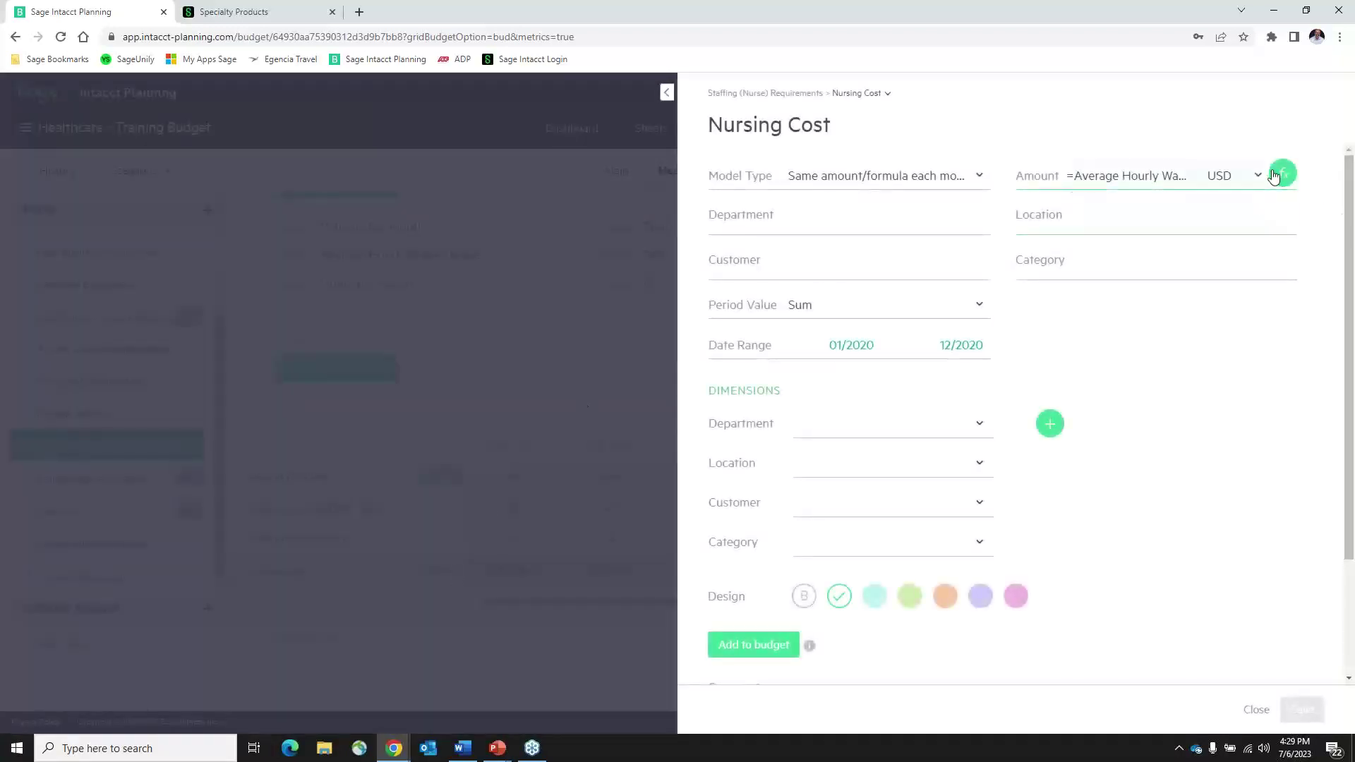
click(1281, 175)
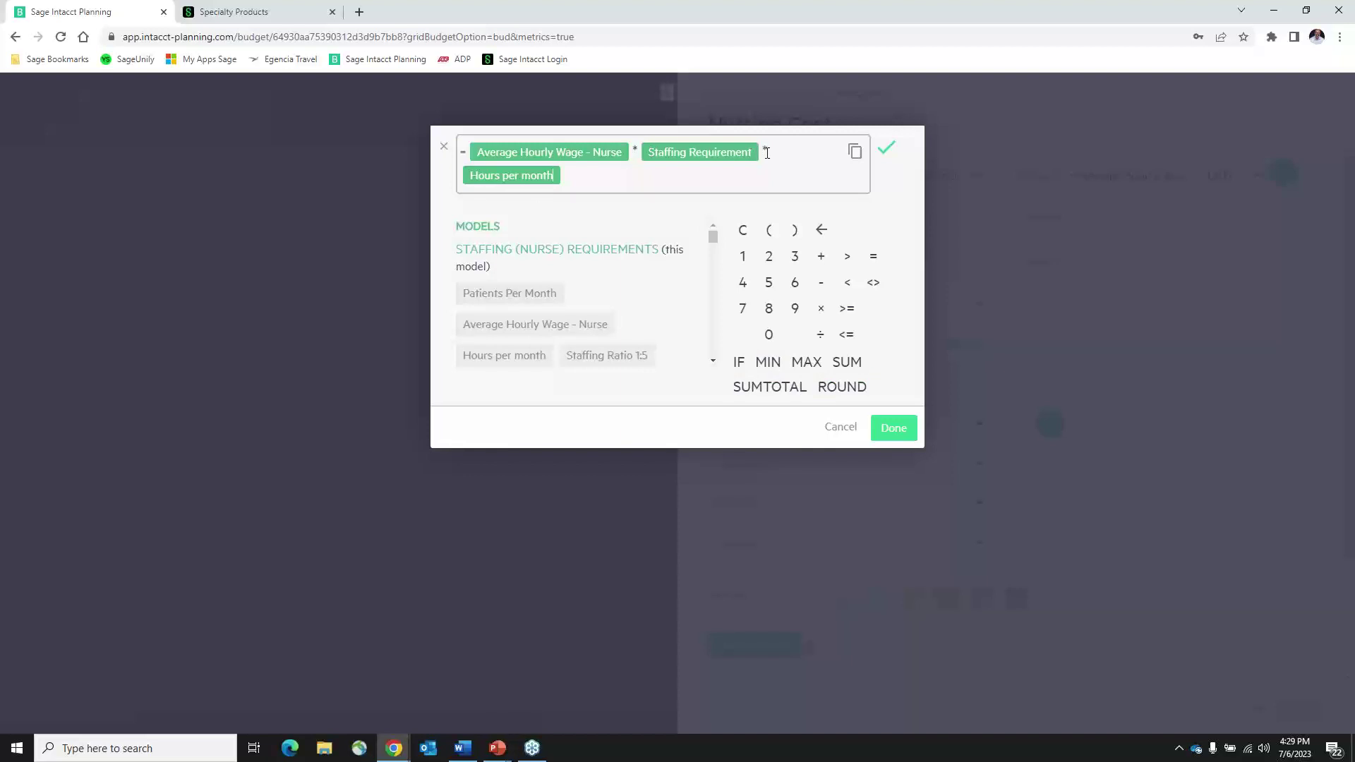
click(894, 428)
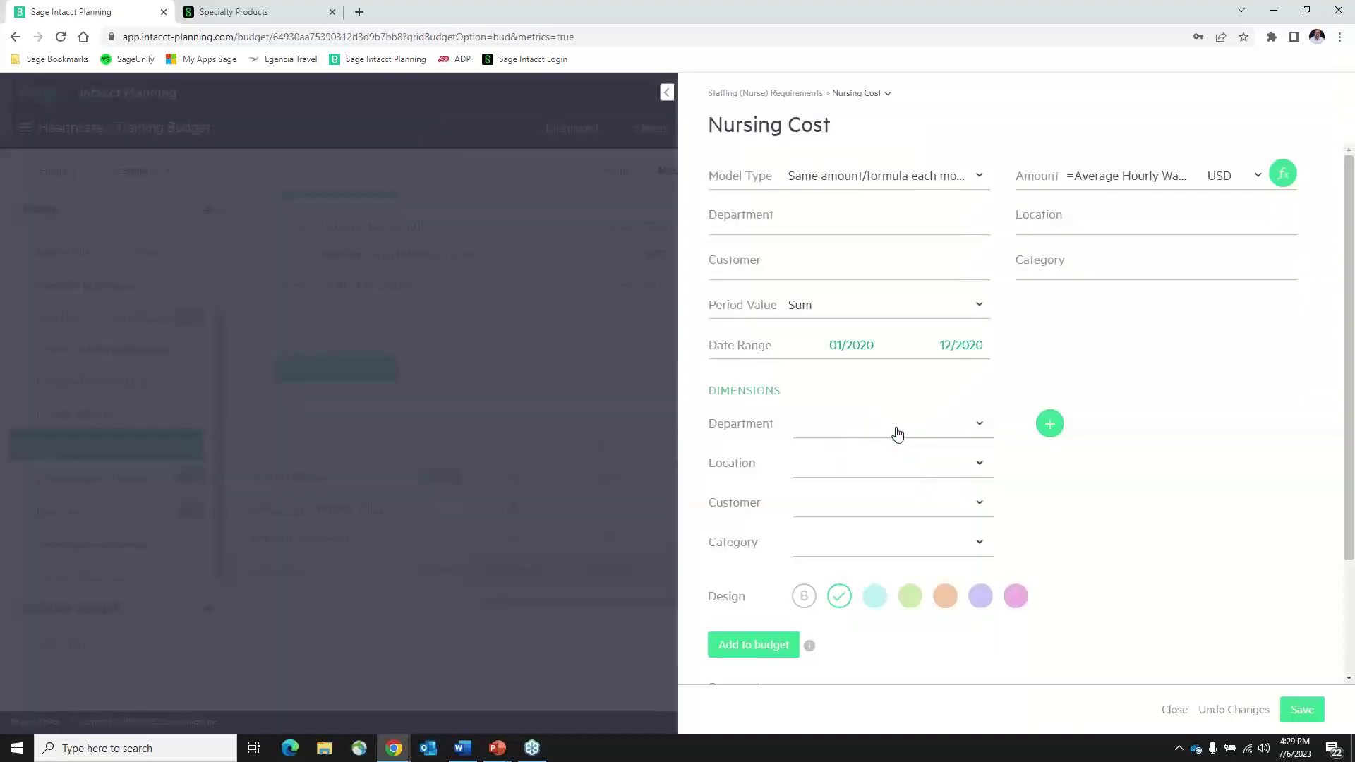
click(605, 392)
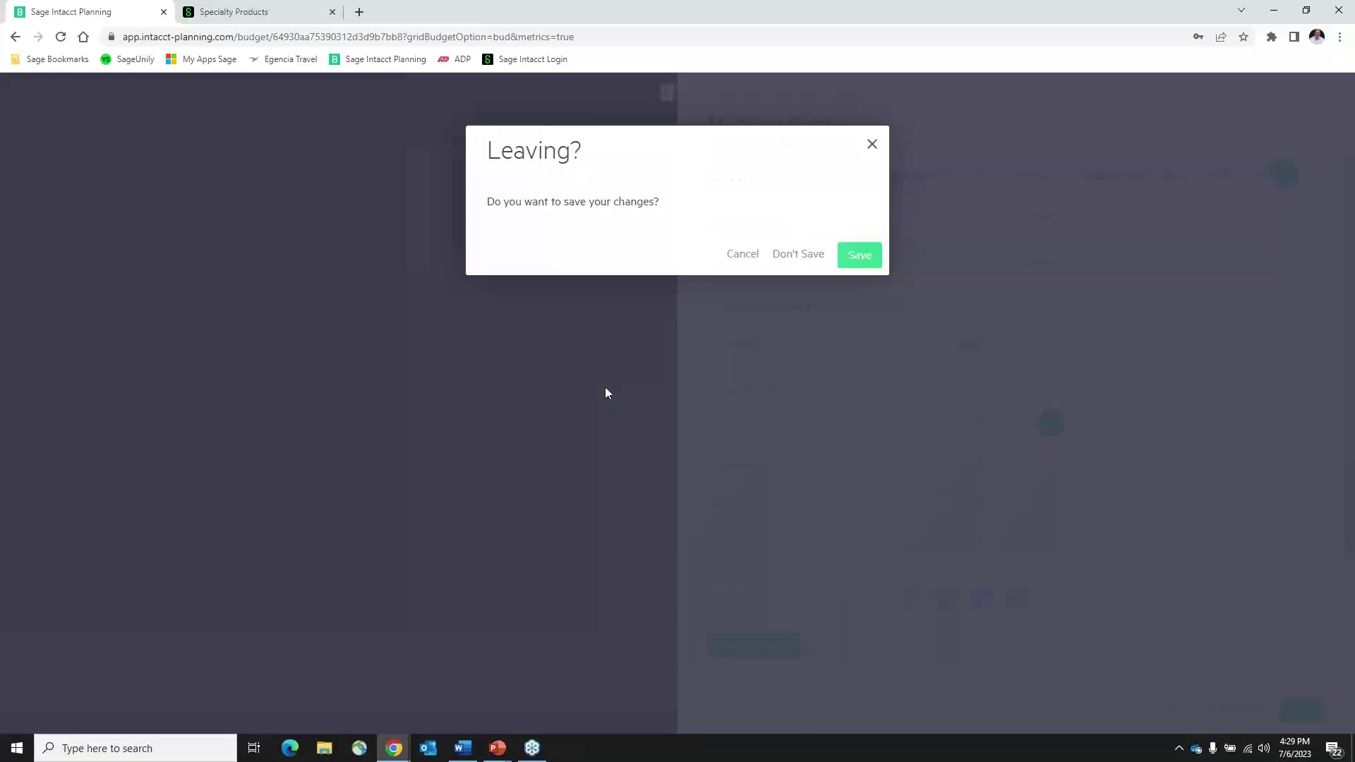
click(777, 255)
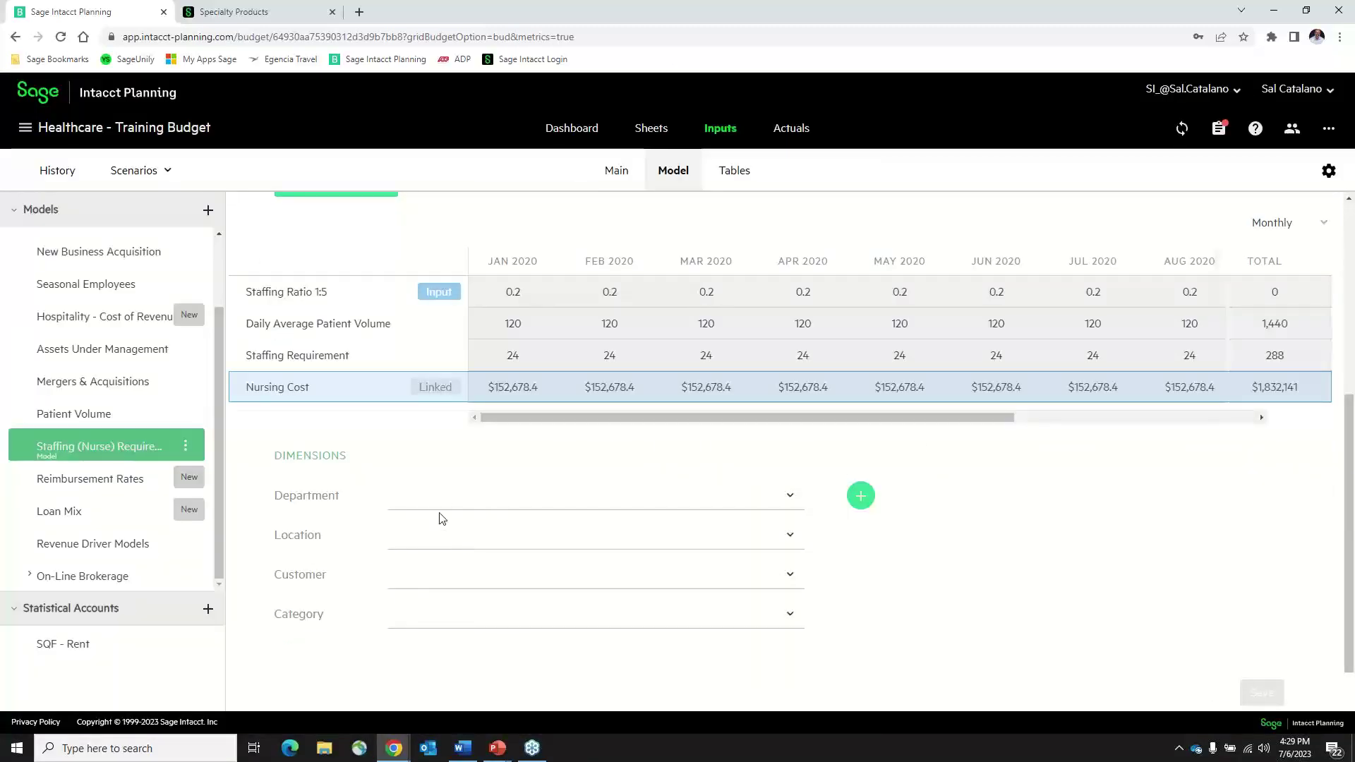
mouse_move(289, 399)
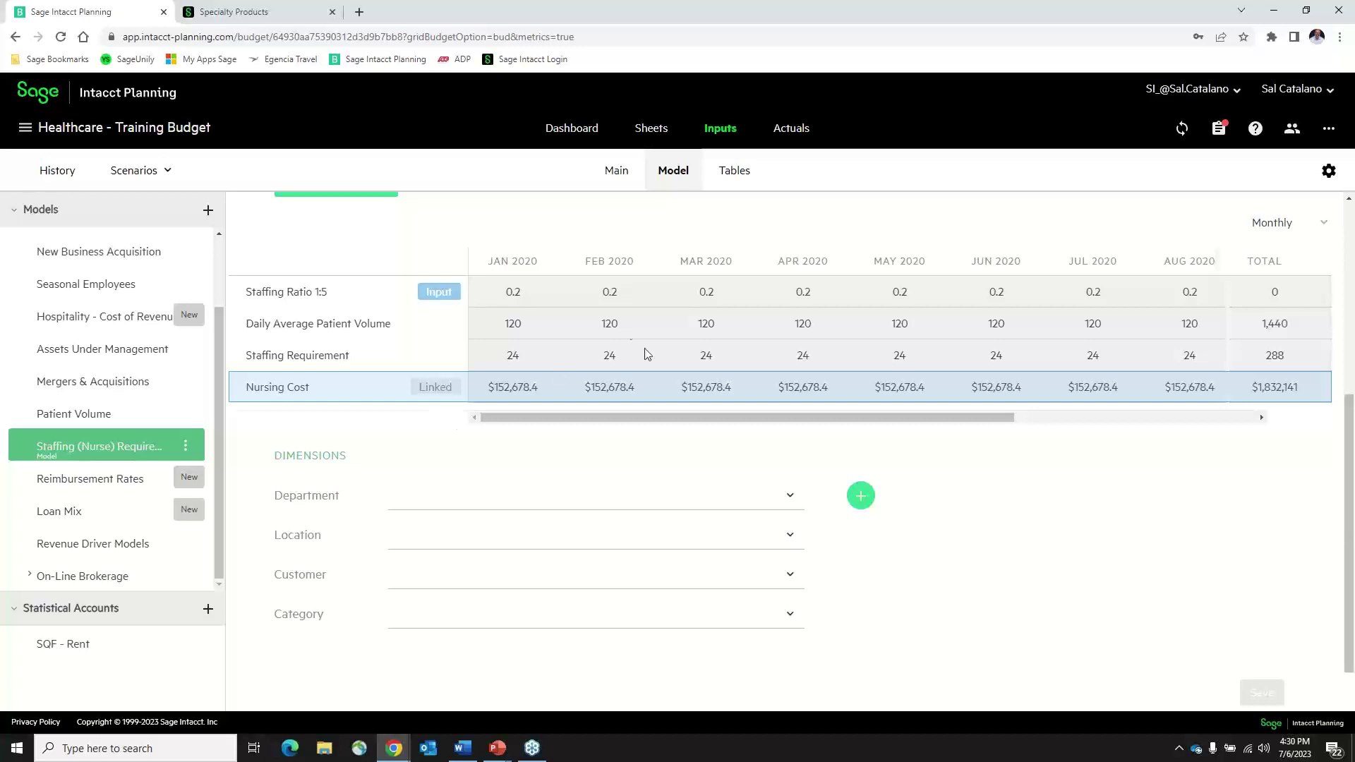
Step: Open the Reimbursement Rates model and review its fixed service rates and monthly patient count lines
scroll(756, 303, up, 5)
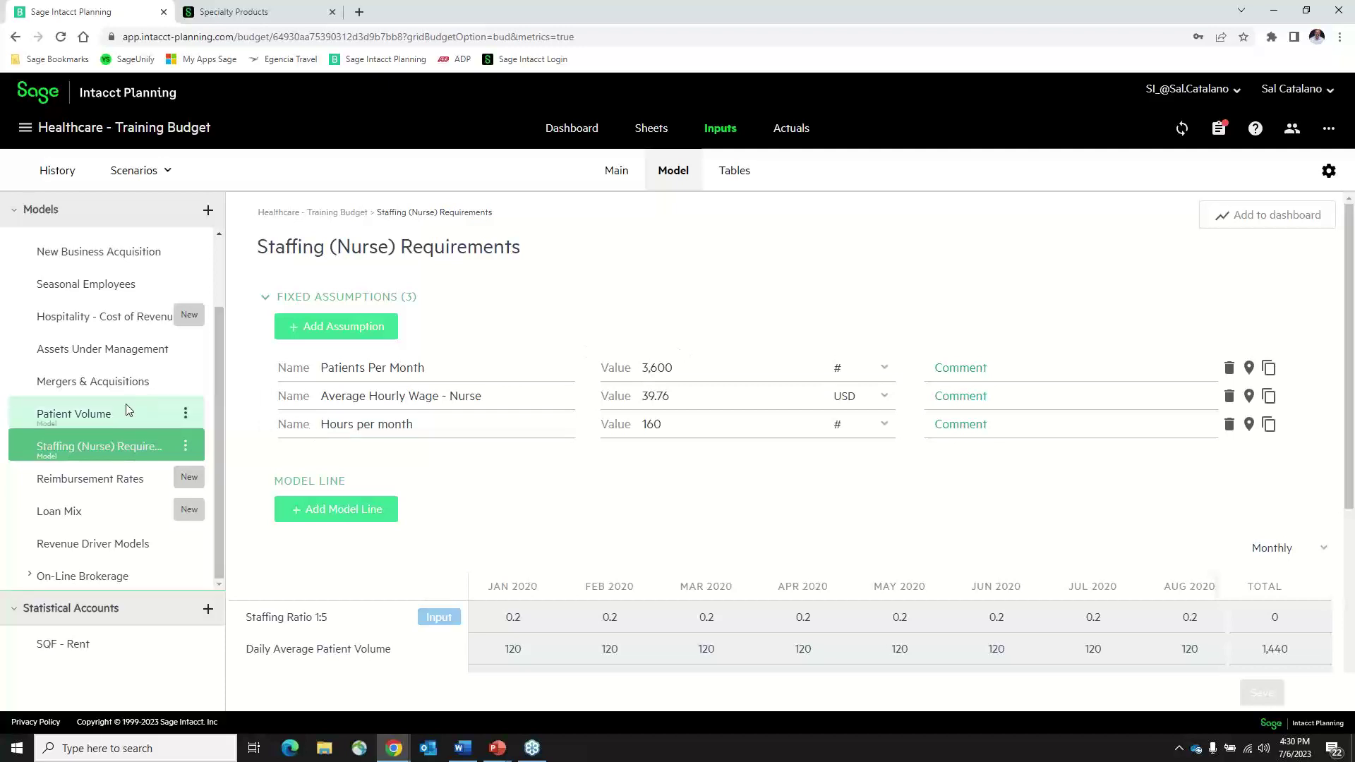
click(100, 483)
scroll(596, 409, down, 5)
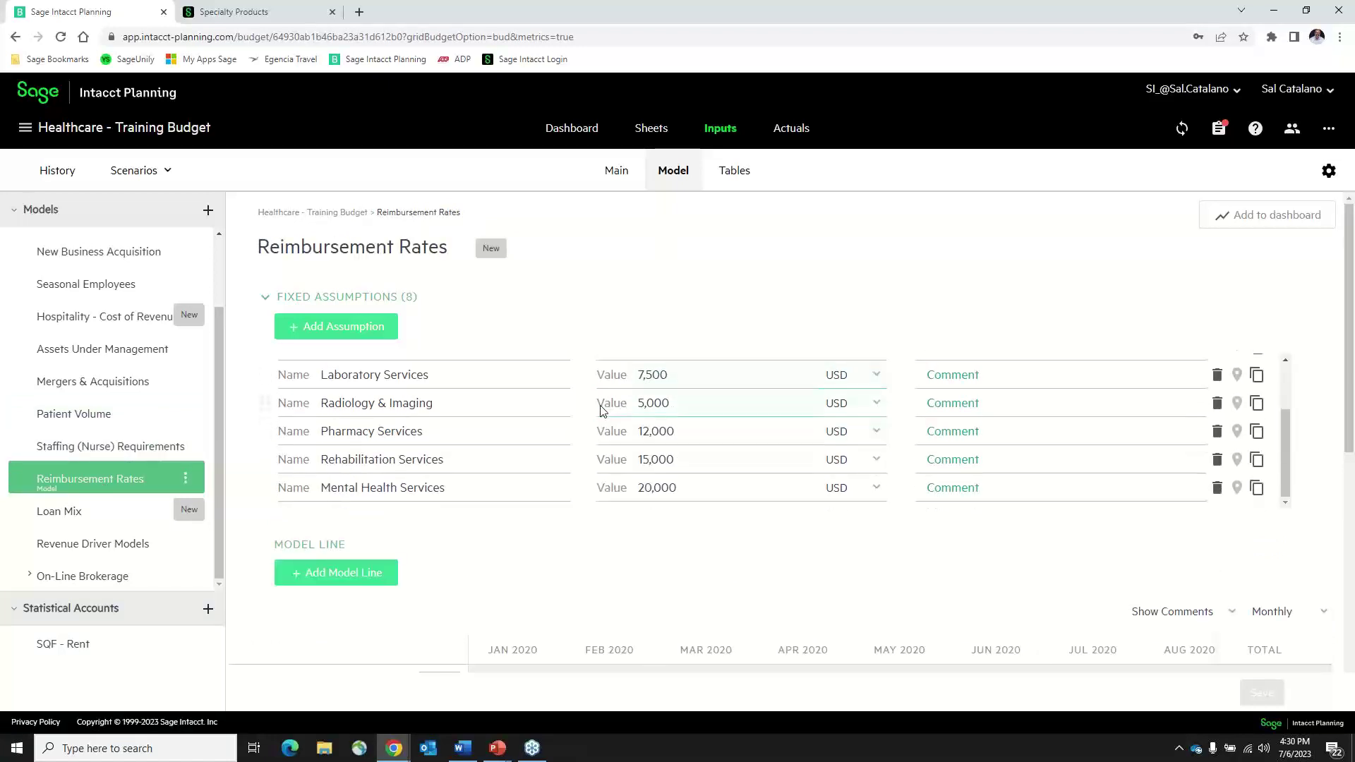
scroll(592, 419, down, 1)
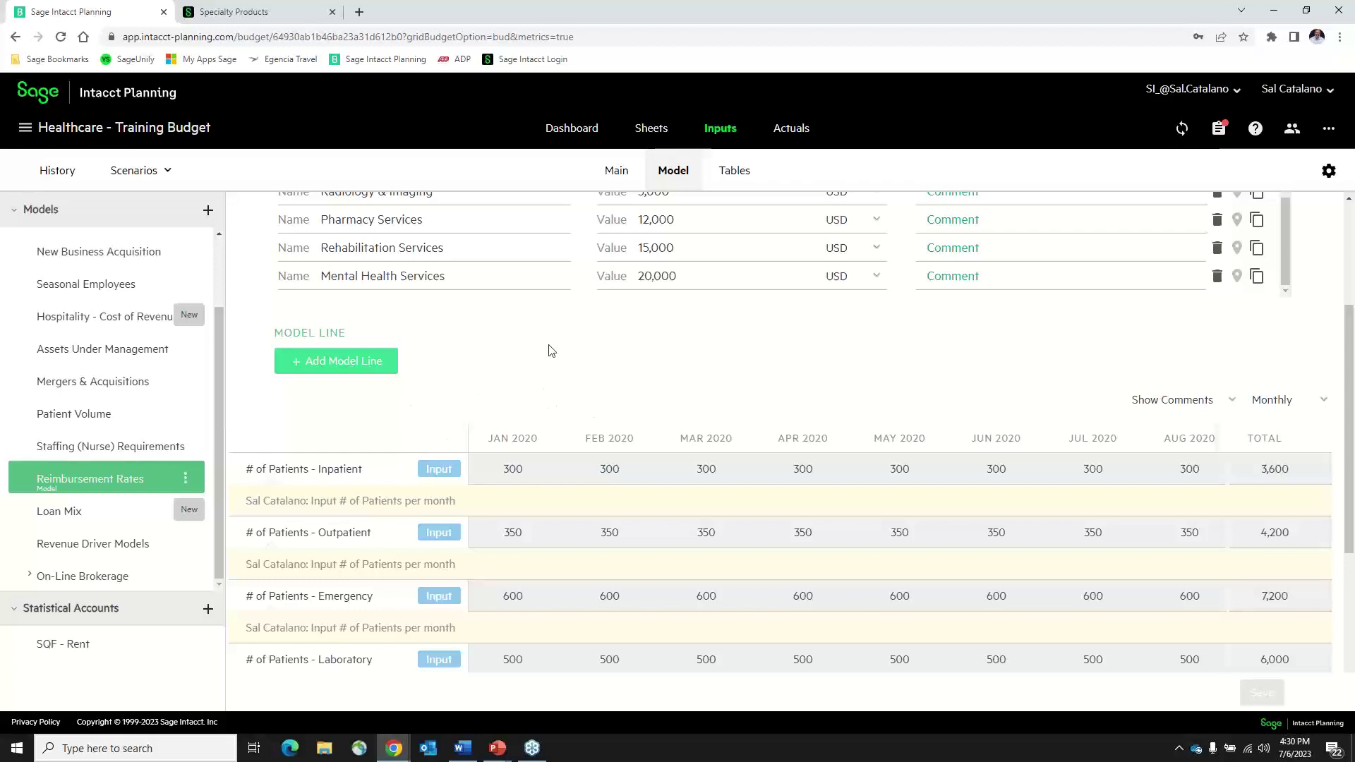
scroll(551, 356, up, 3)
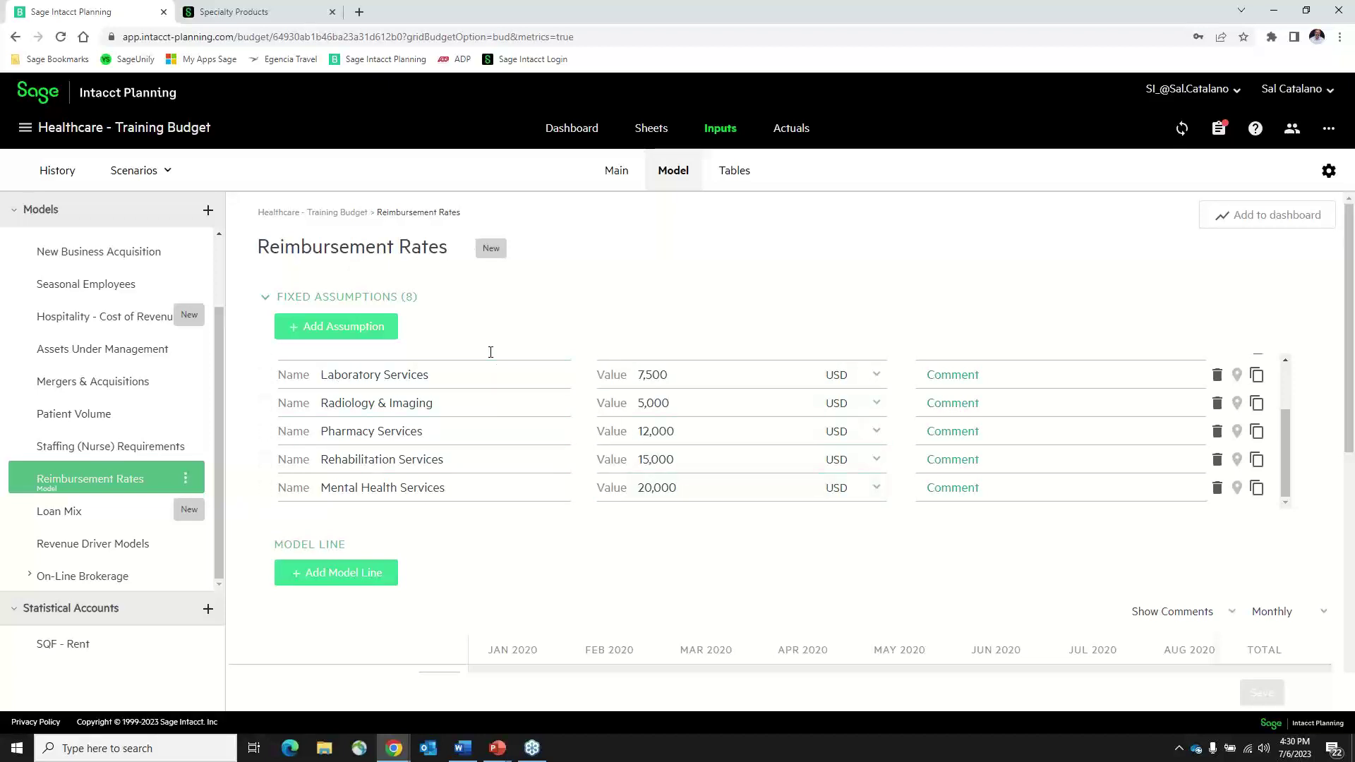
Step: Switch to the New Healthcare Facility scenario and compare its profit and loss sheet with the working budget
click(165, 173)
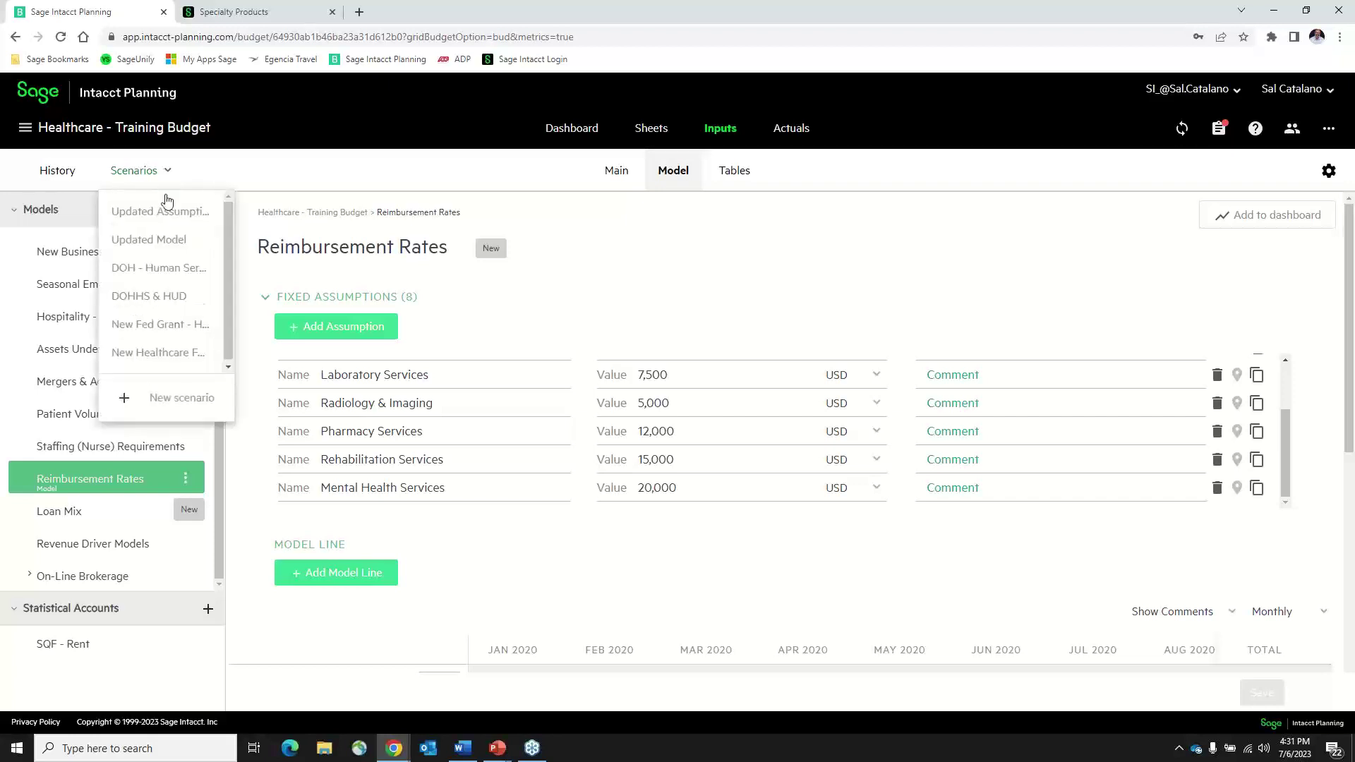
click(155, 355)
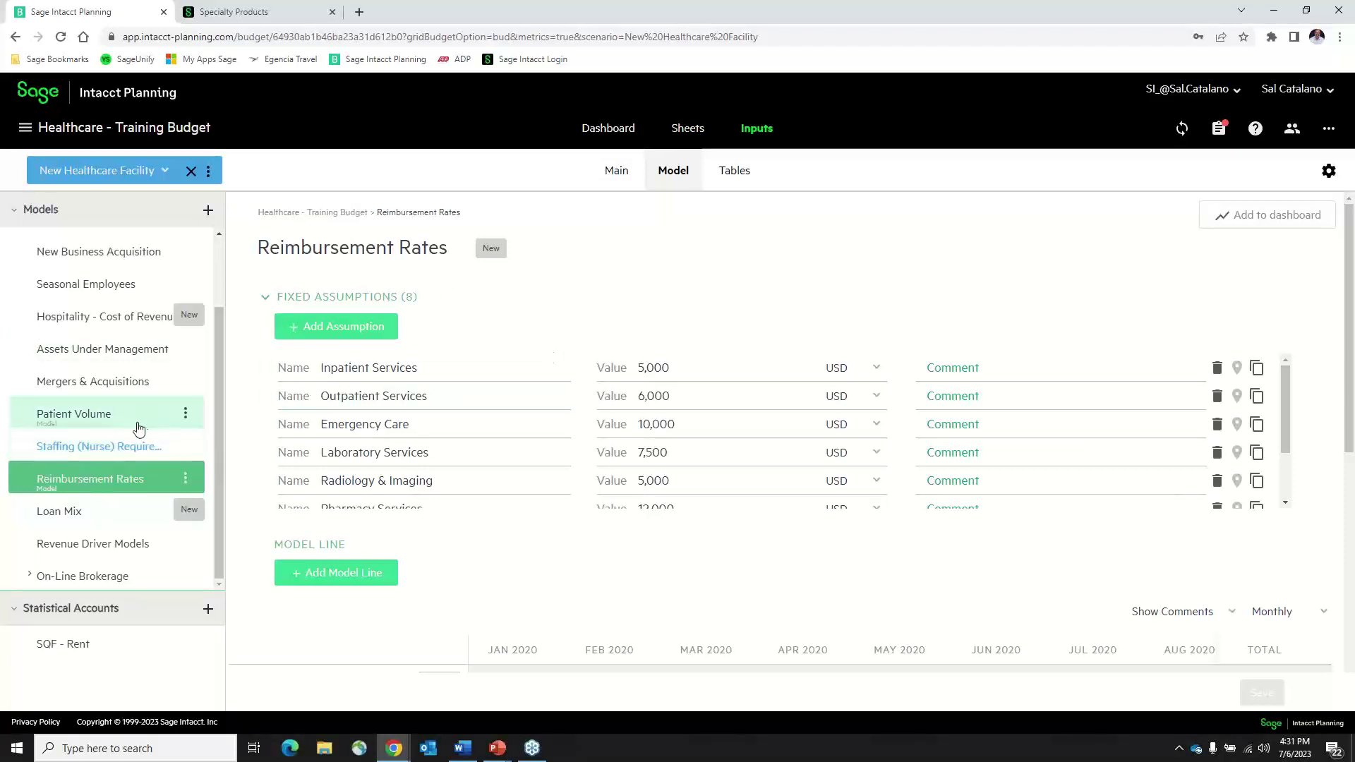
click(690, 130)
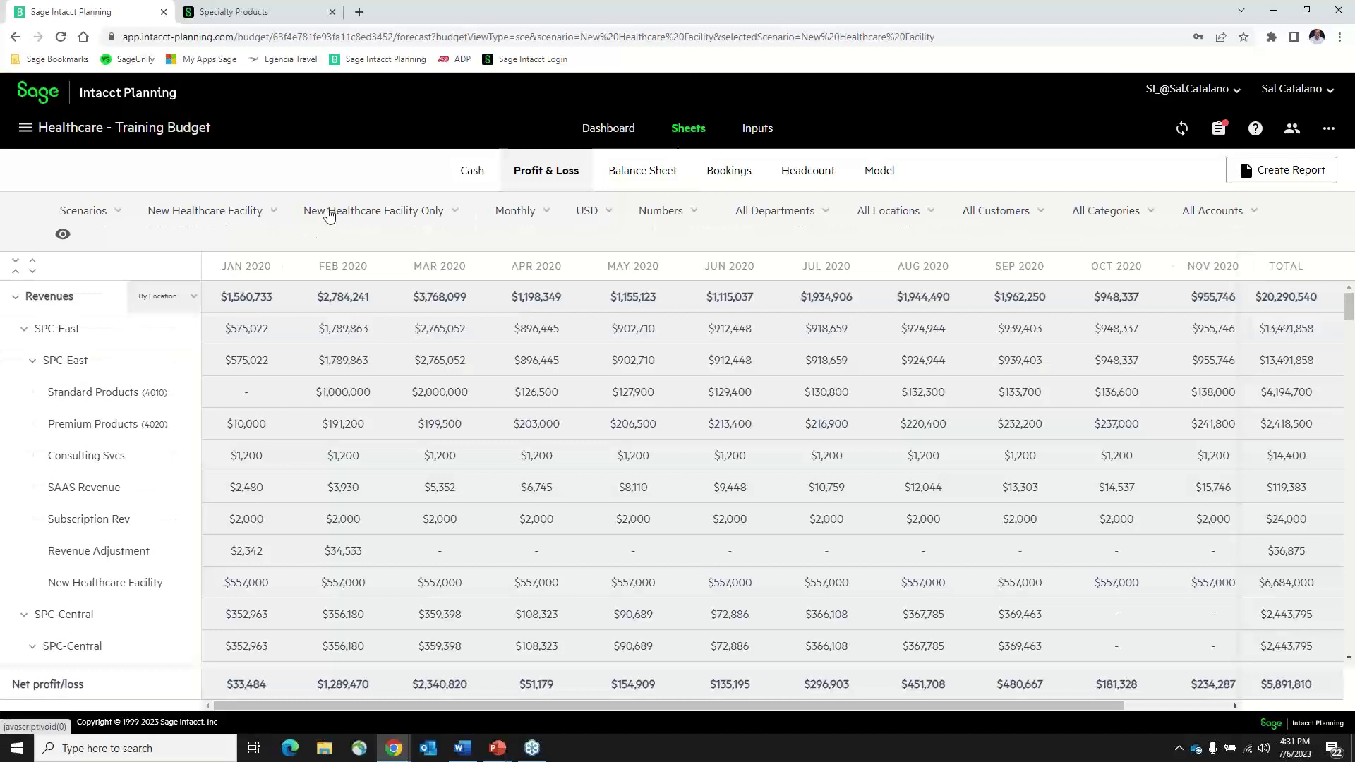
click(348, 212)
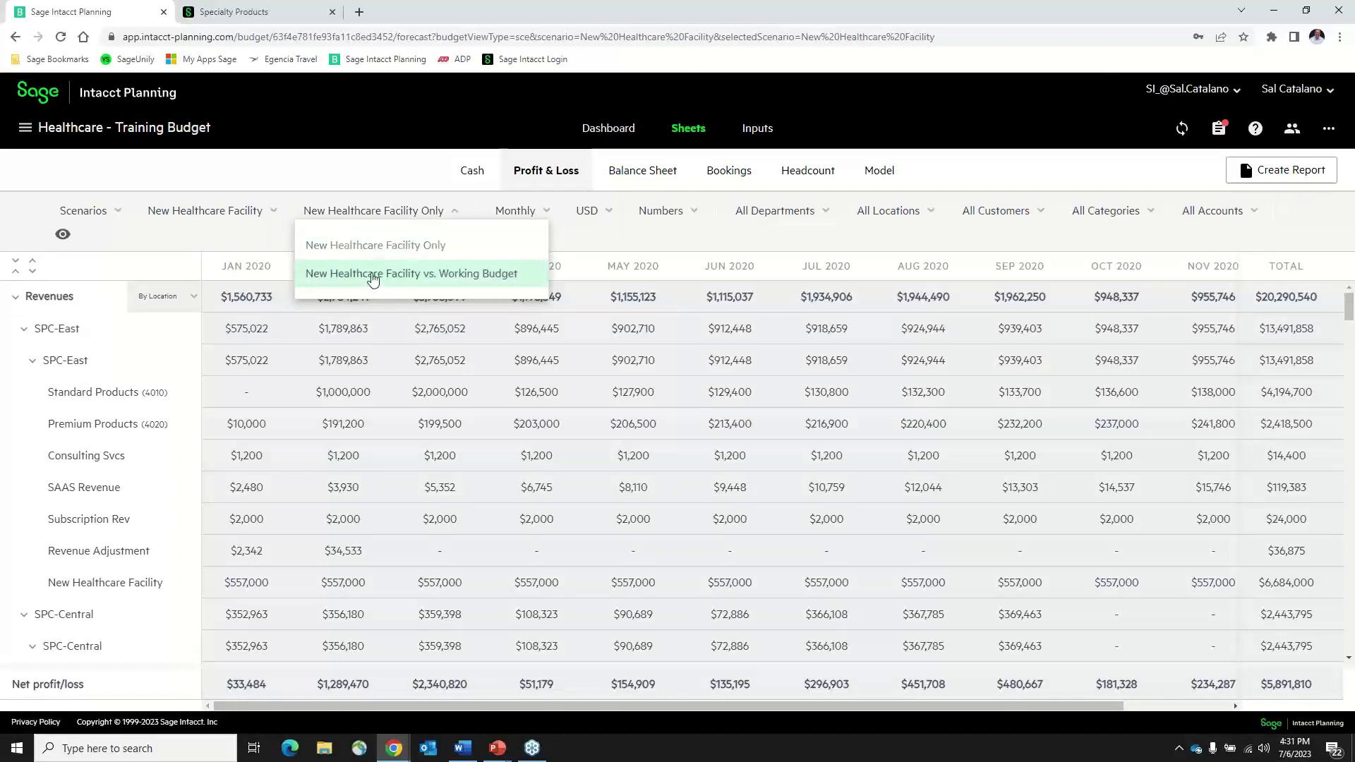
click(372, 276)
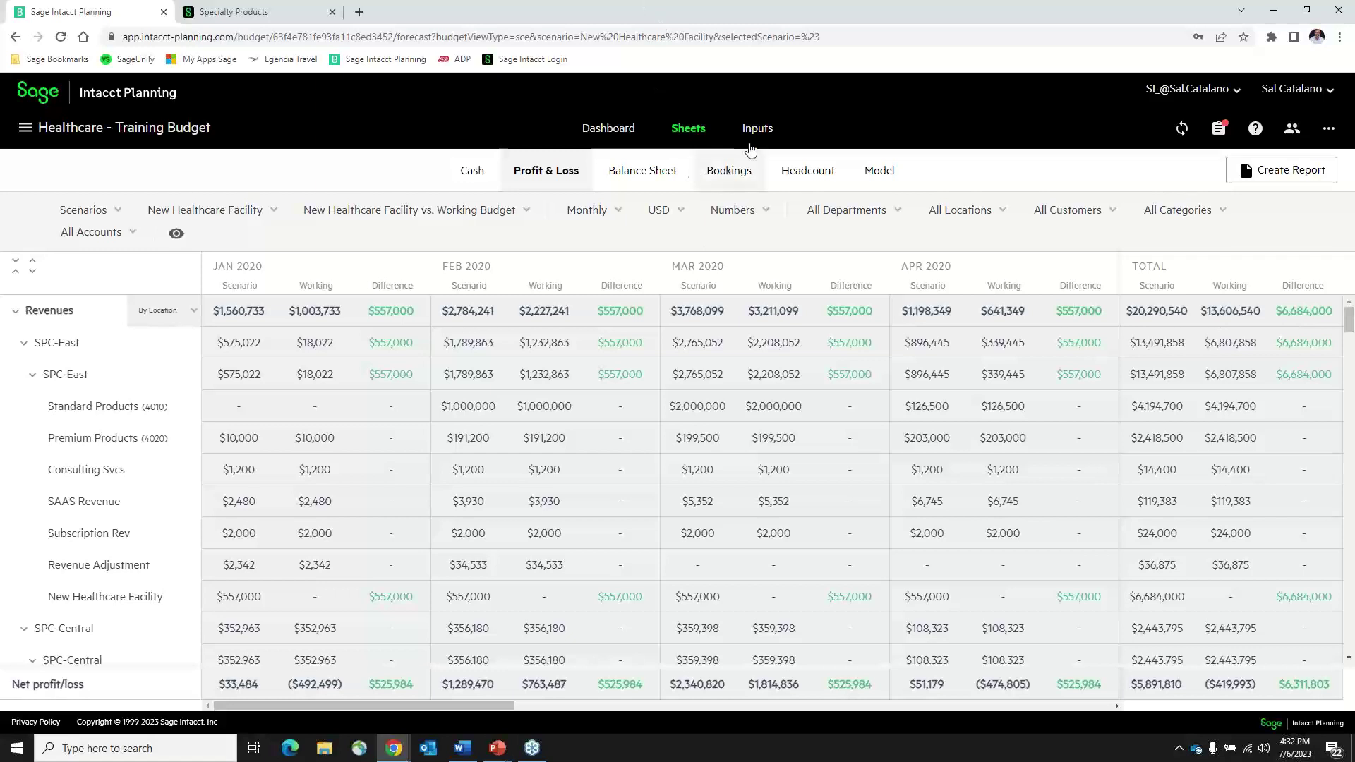
Step: Review the New Healthcare Facility scenario's budget inputs and its management options, including Merge with budget, and exit the scenario
click(757, 129)
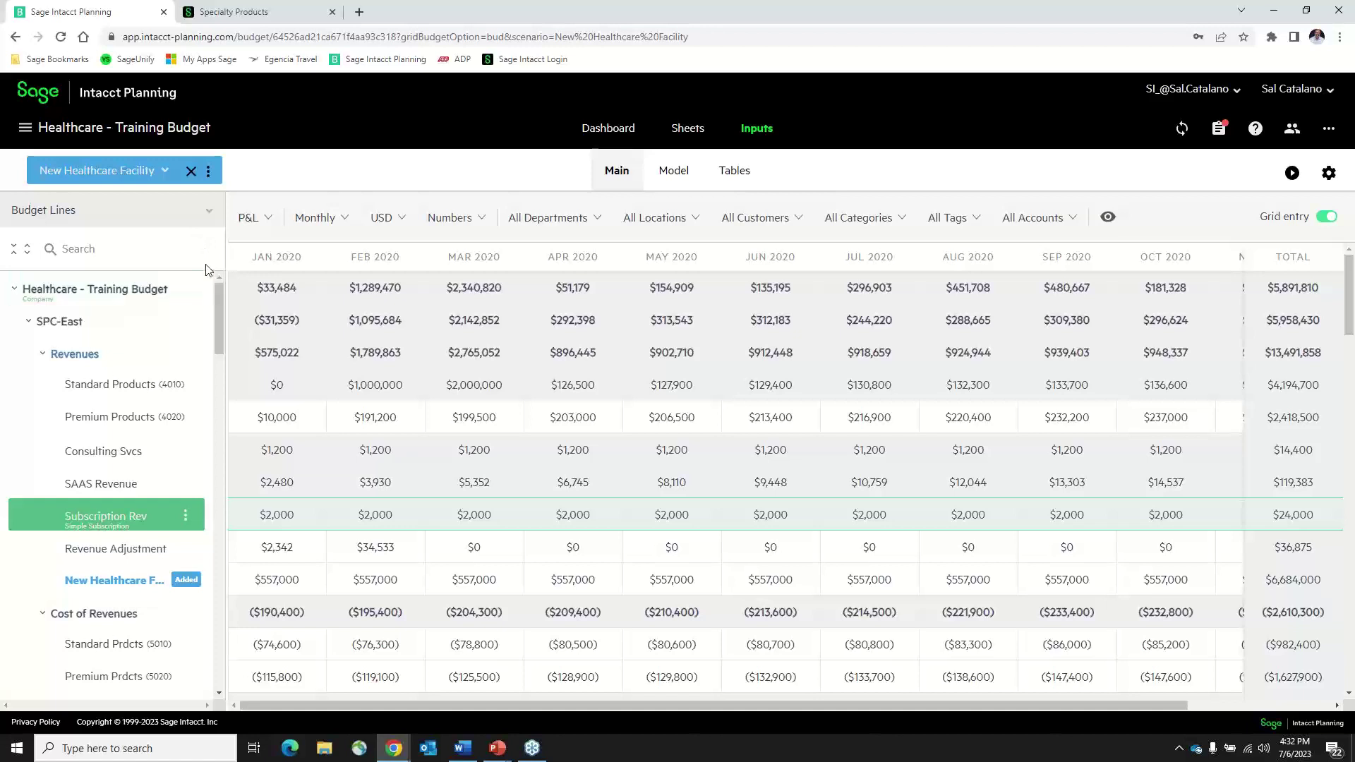
click(208, 173)
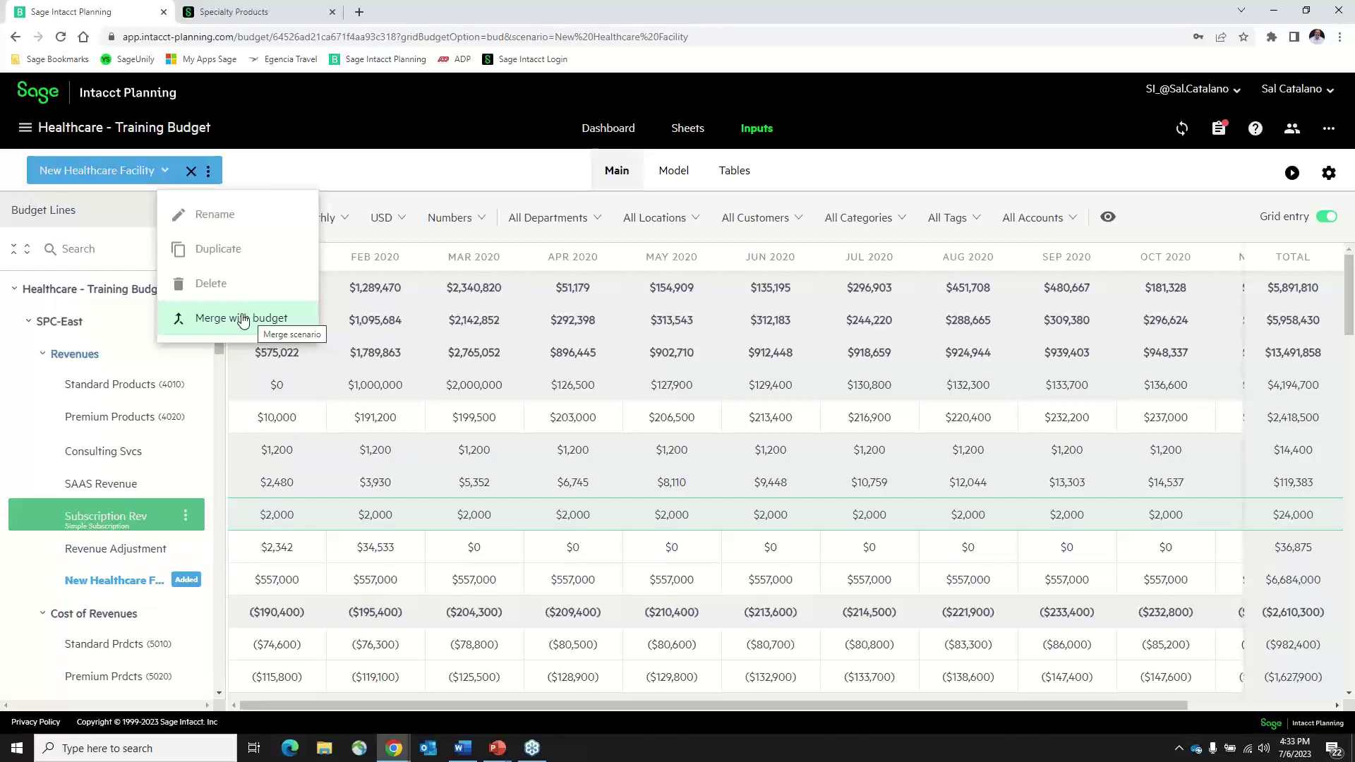
click(339, 174)
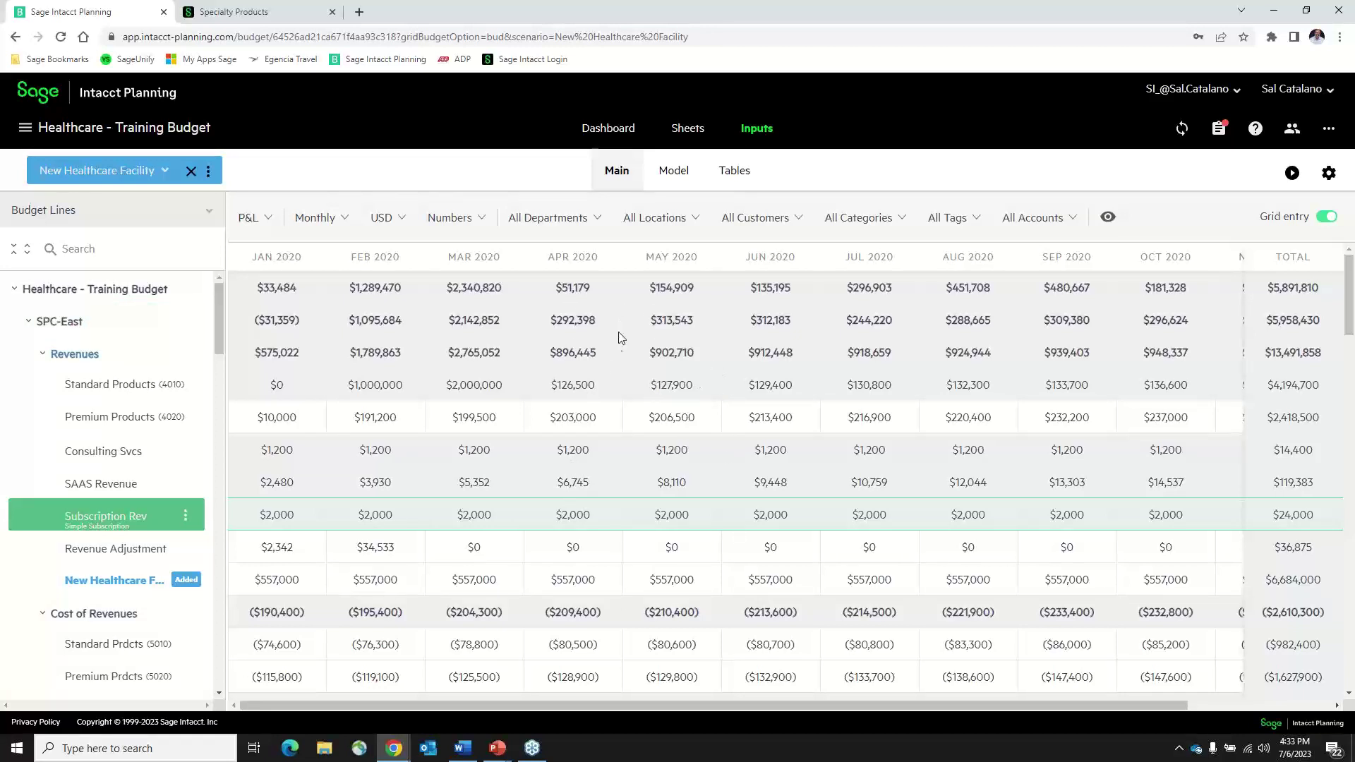
click(209, 172)
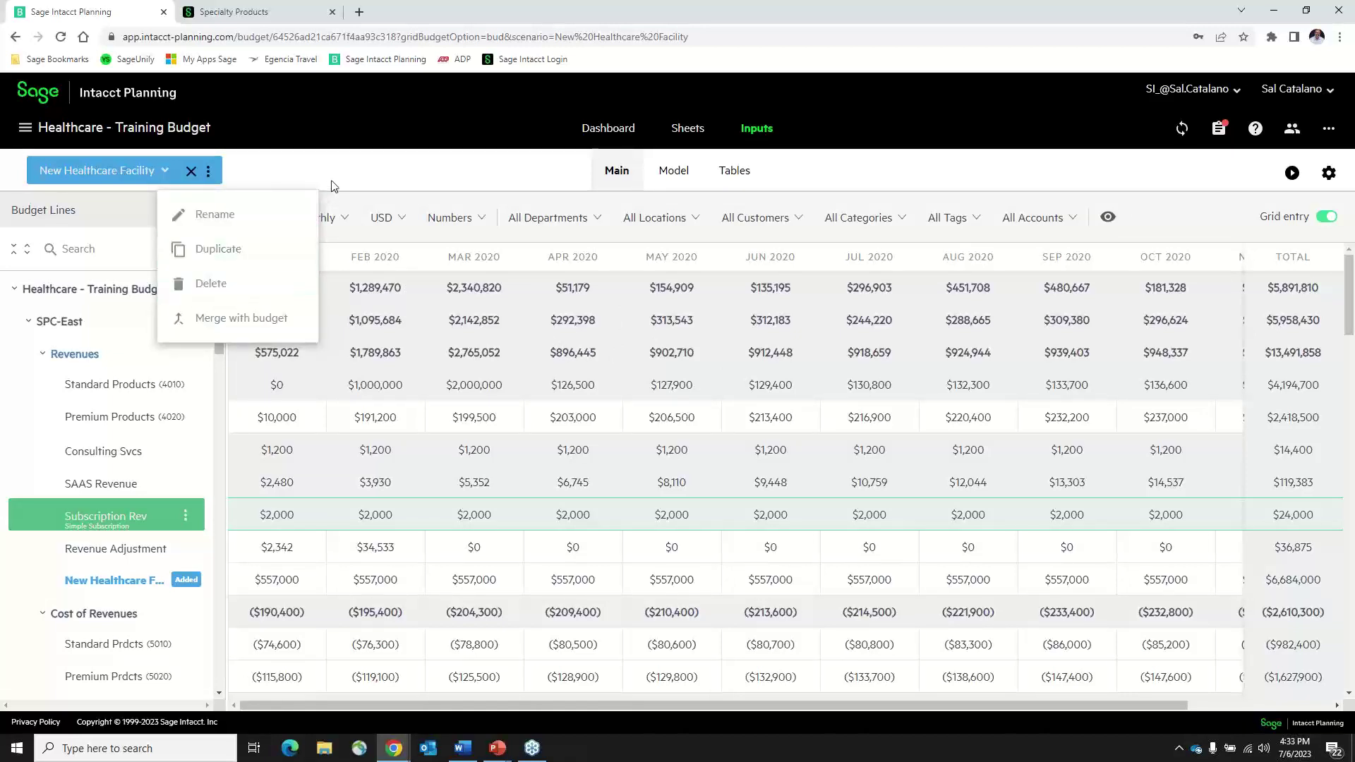
click(359, 173)
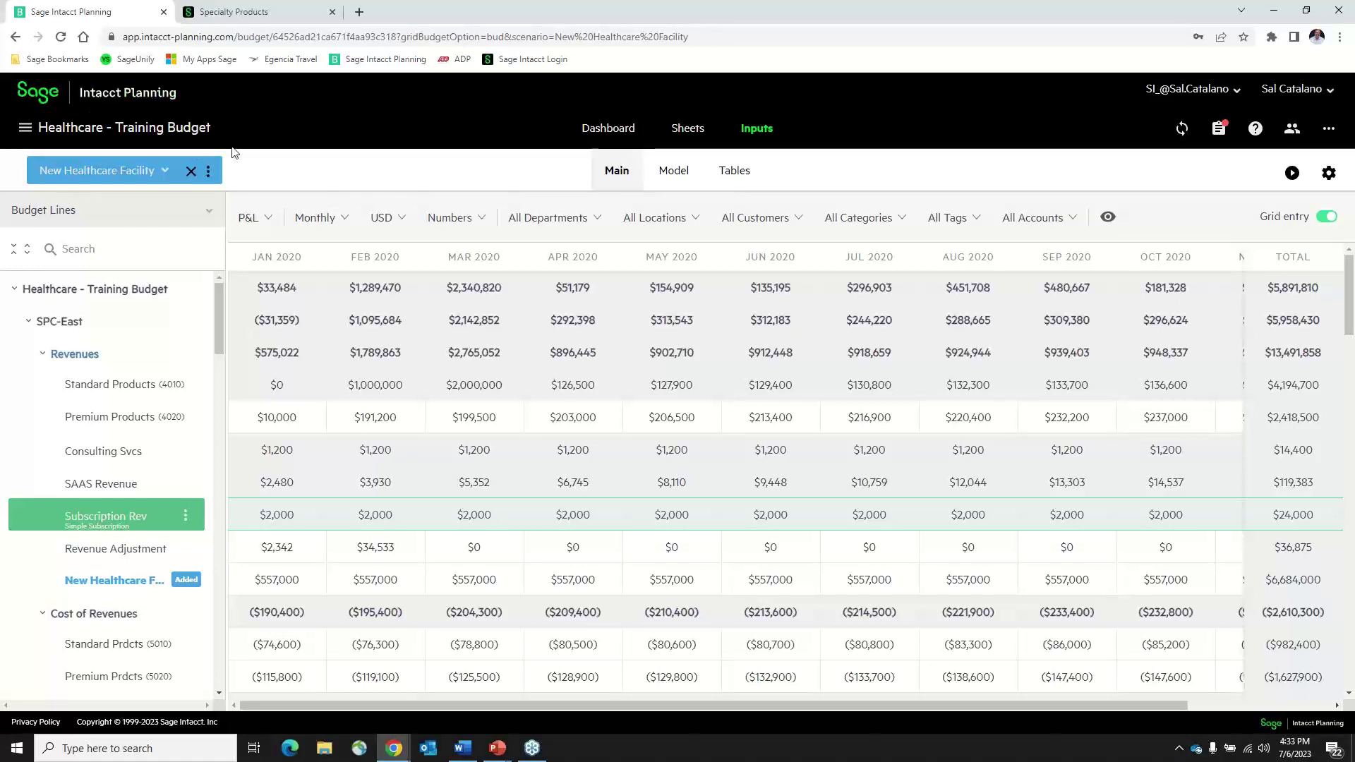
click(190, 172)
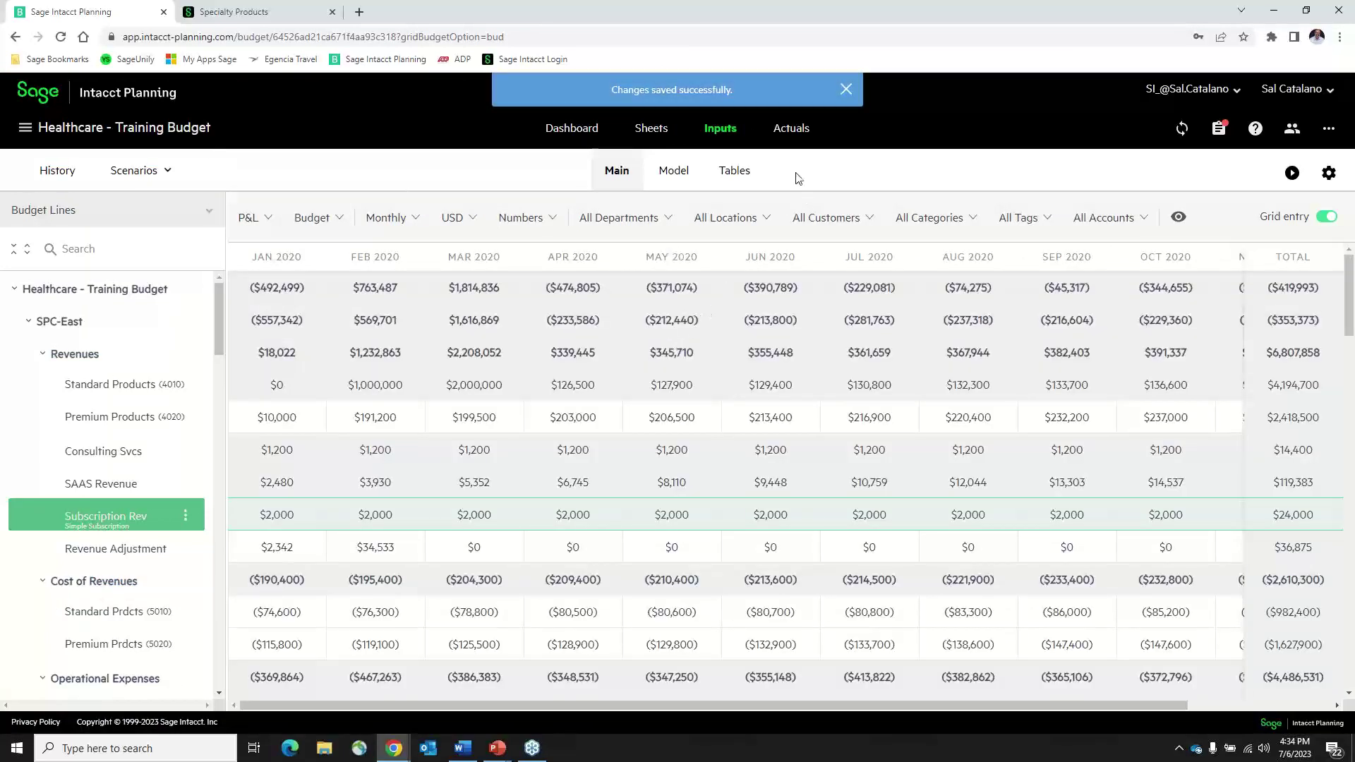
Step: Review the actuals summary, the P&L transaction details by department and location, and the account-to-budget-line mapping
click(792, 129)
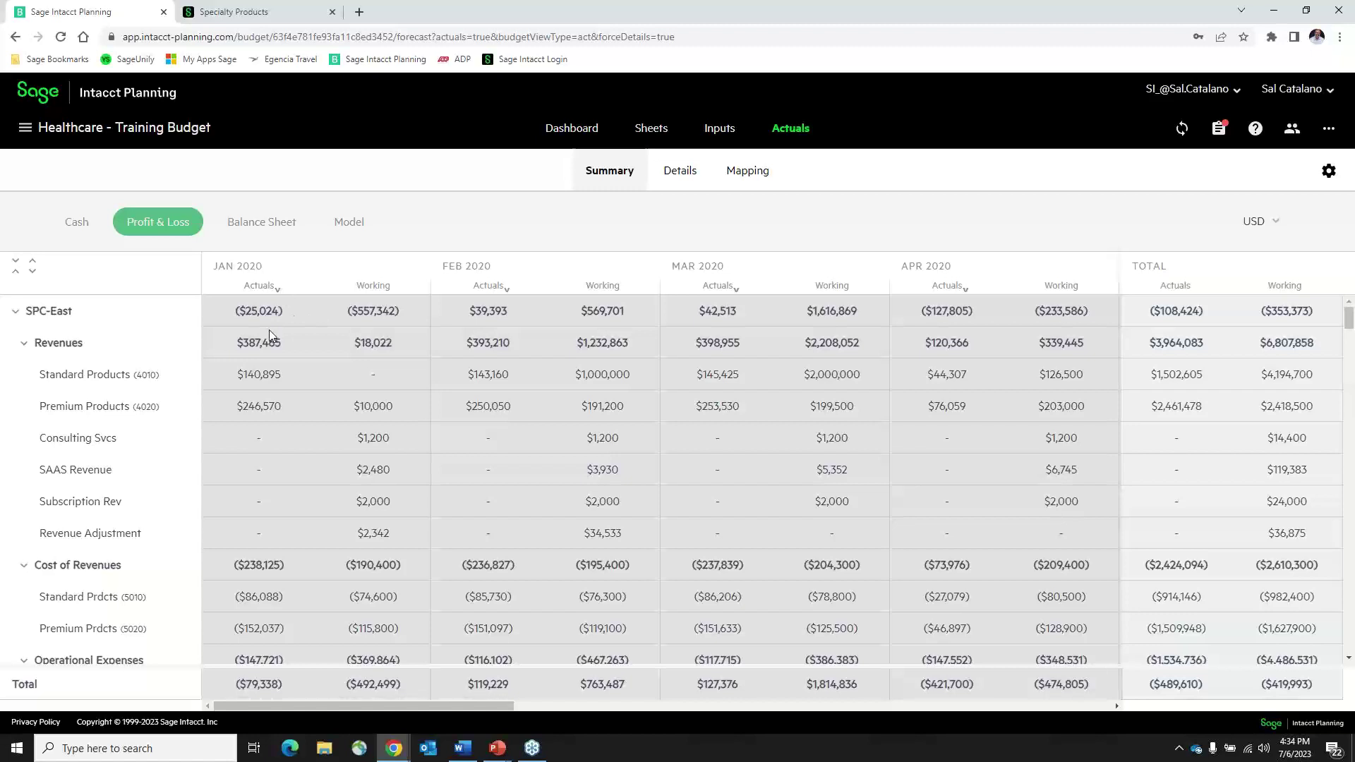
click(693, 173)
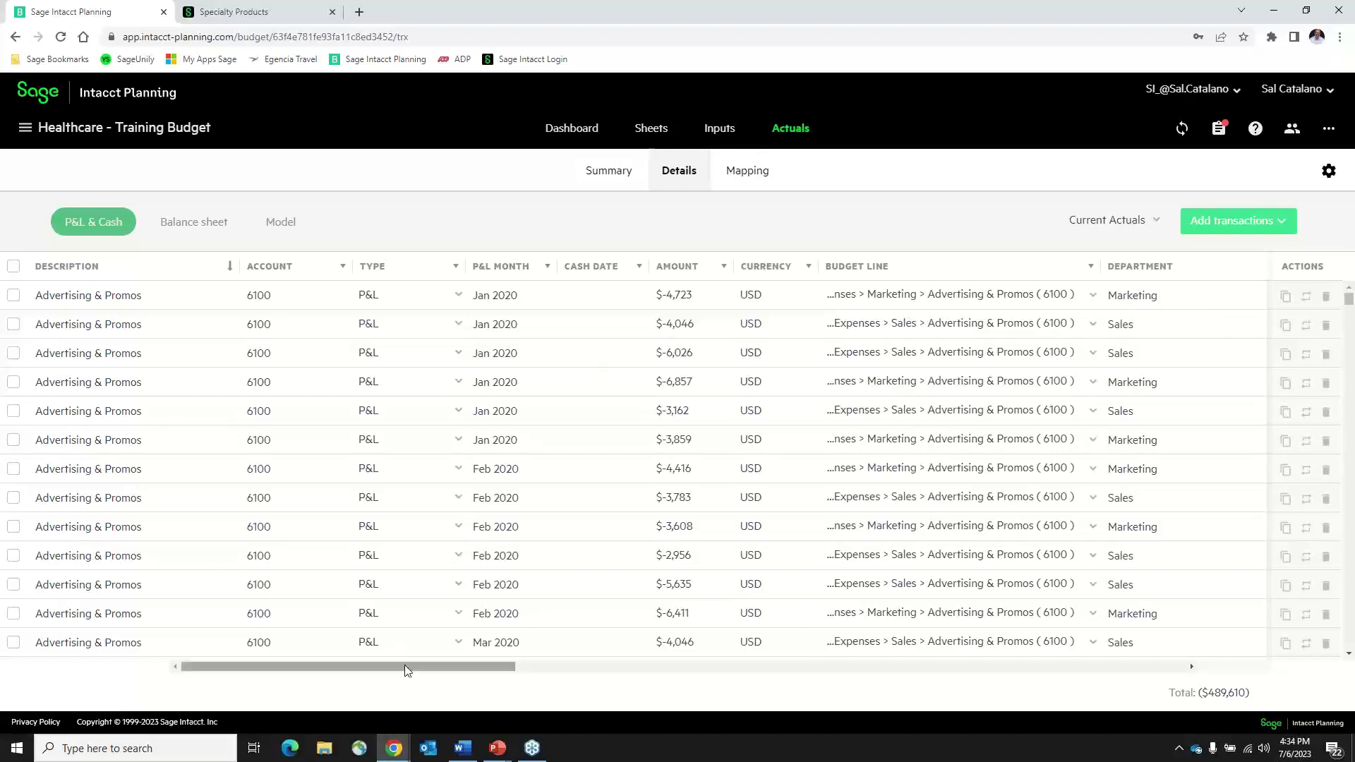
drag(408, 670, 459, 667)
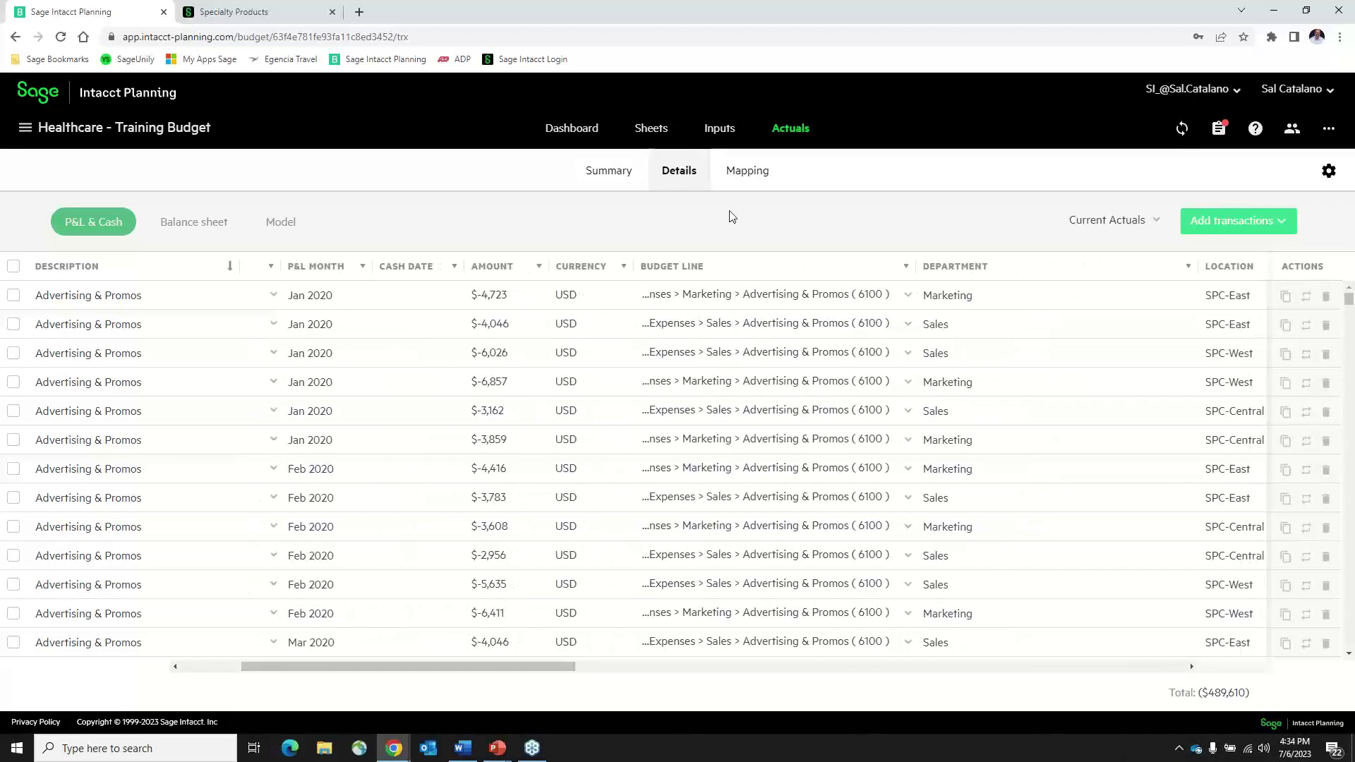
click(745, 176)
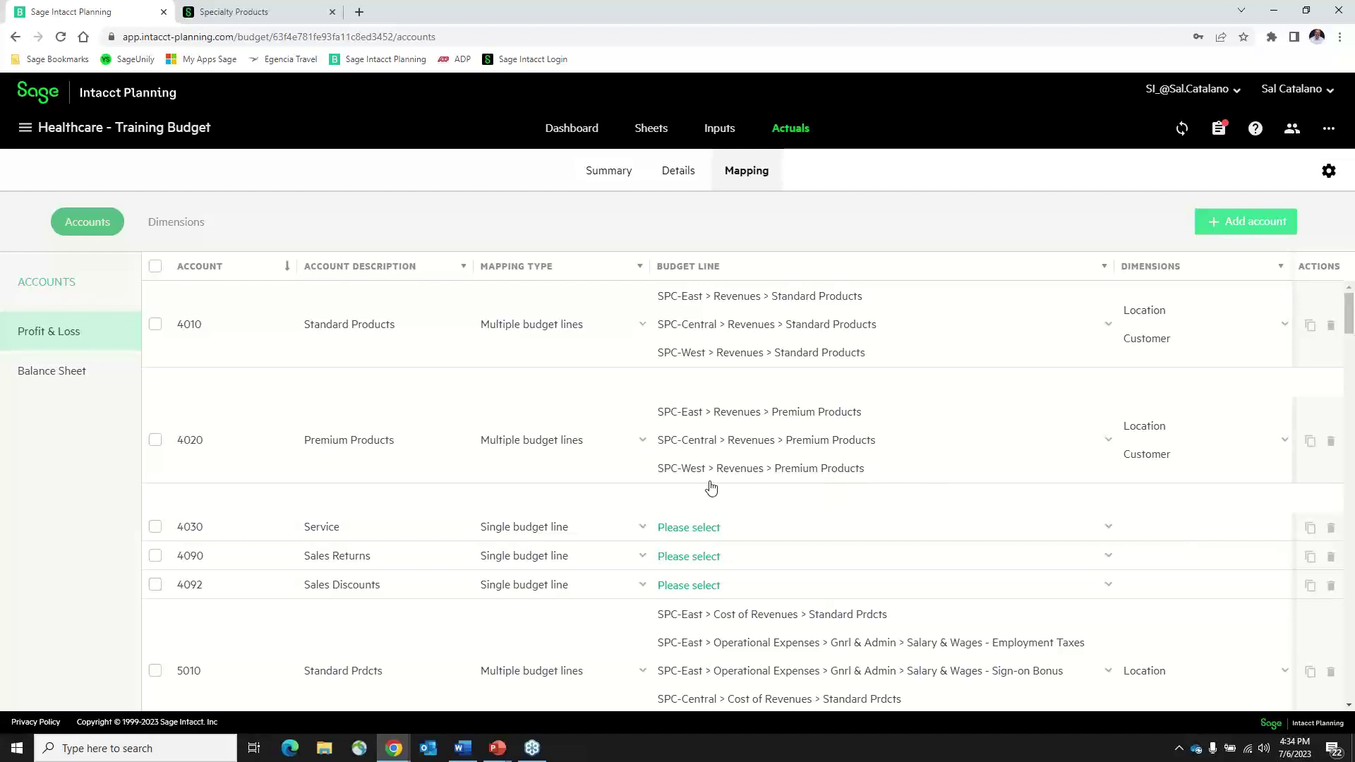
Step: Review the budget line mappings of the profit and loss accounts down to Salaries & Wages
scroll(711, 487, down, 1)
scroll(713, 487, down, 3)
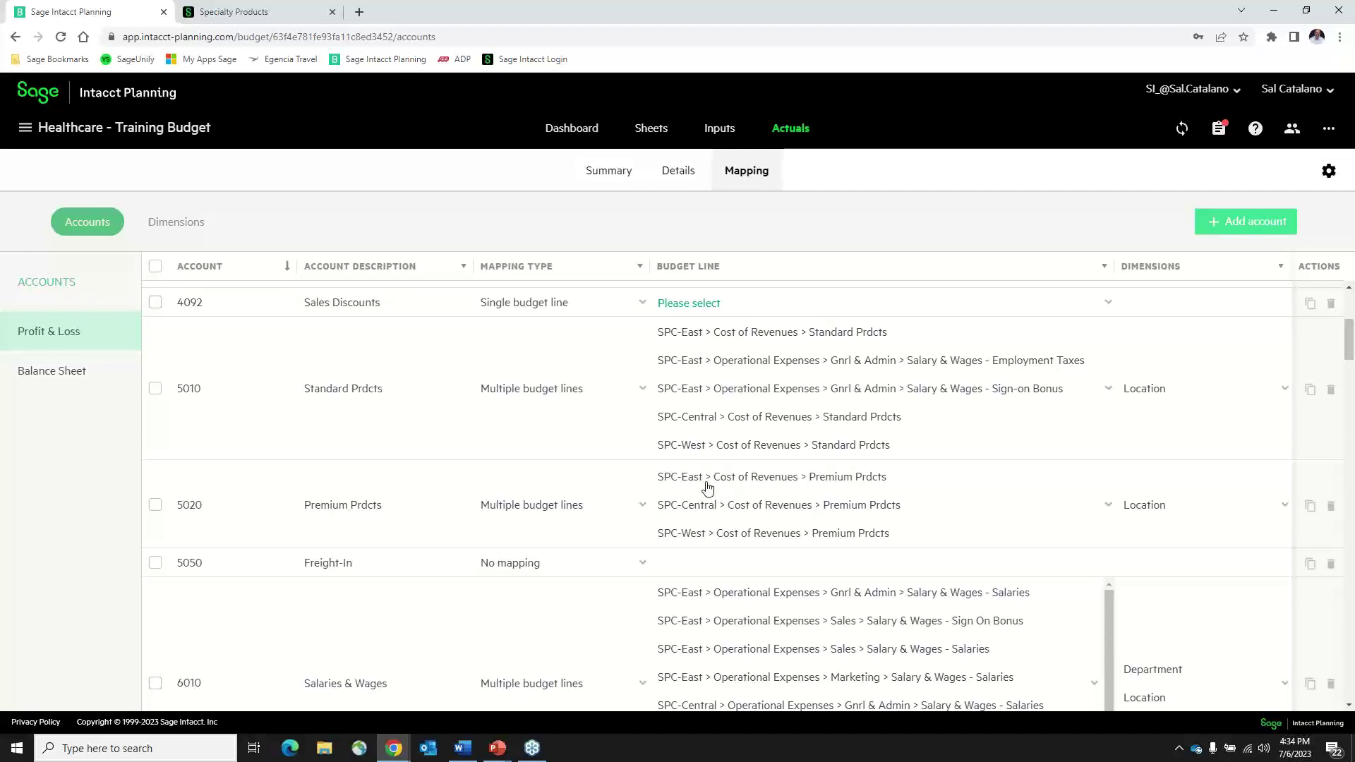
scroll(717, 487, up, 4)
Step: Open the budget inputs' version History, review the Snapshot and Forecast types and the saved versions, and close it
click(727, 132)
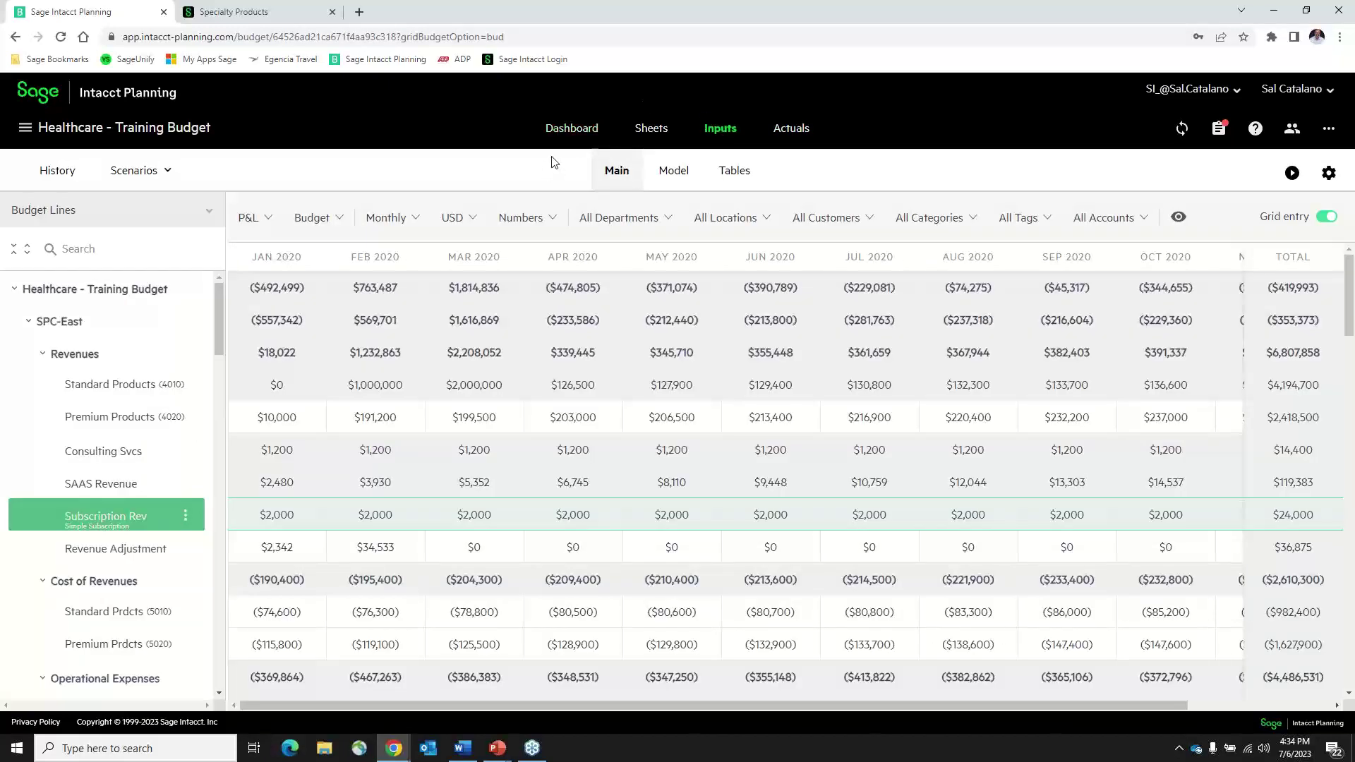
click(55, 173)
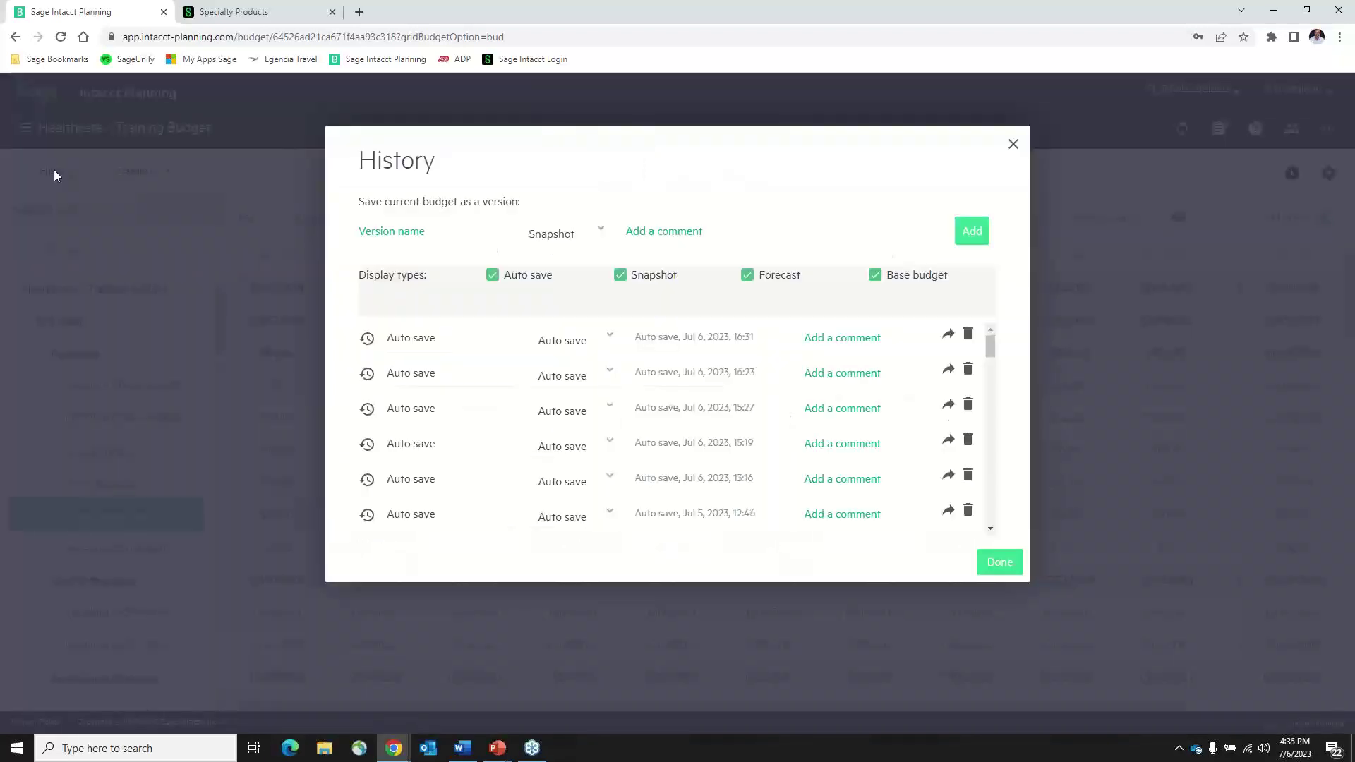
click(600, 231)
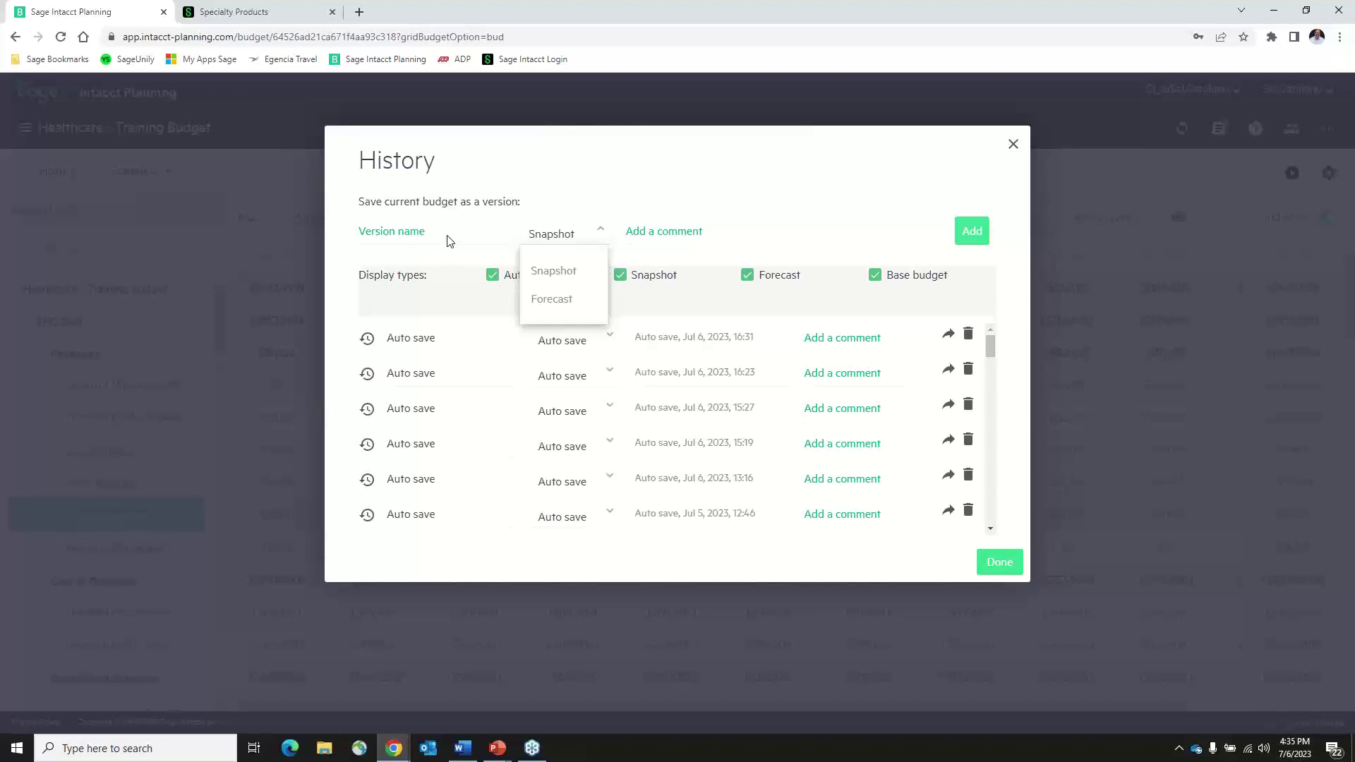
click(768, 200)
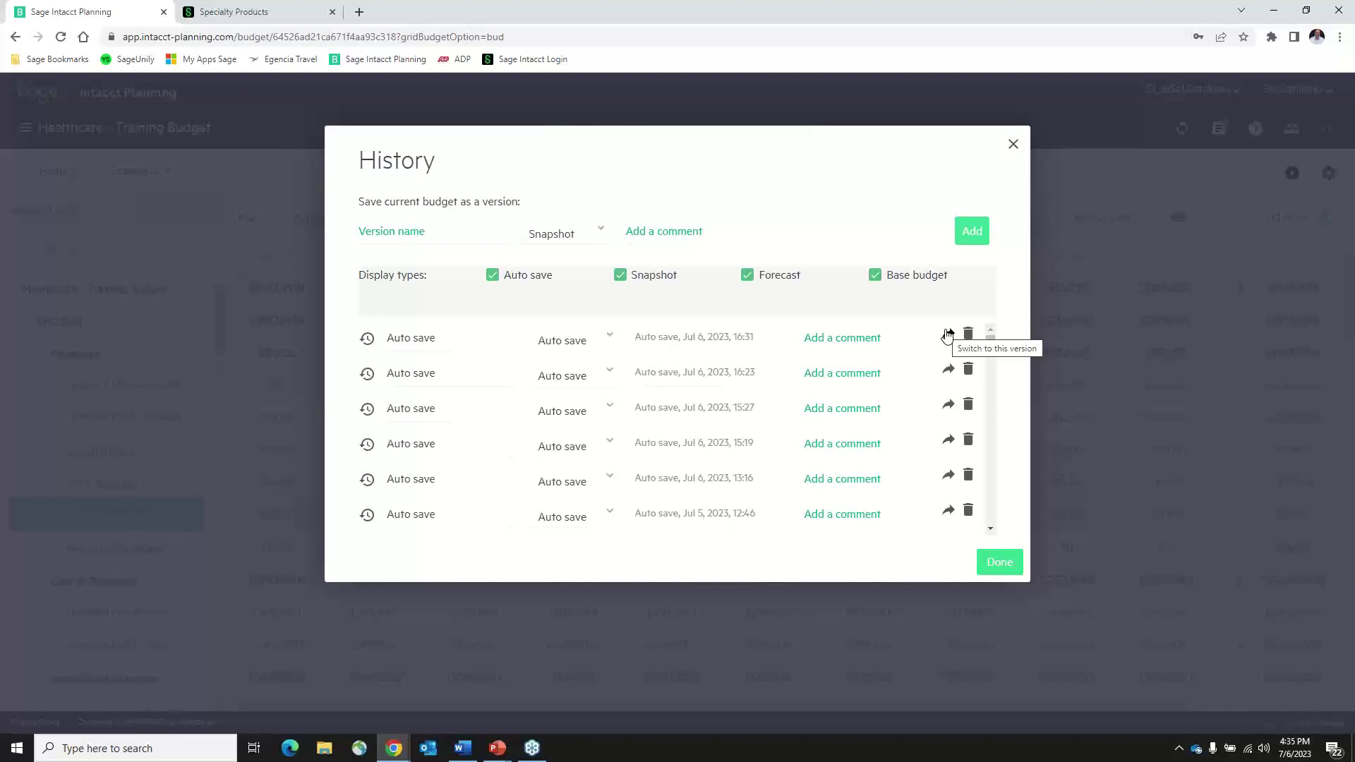
click(1013, 144)
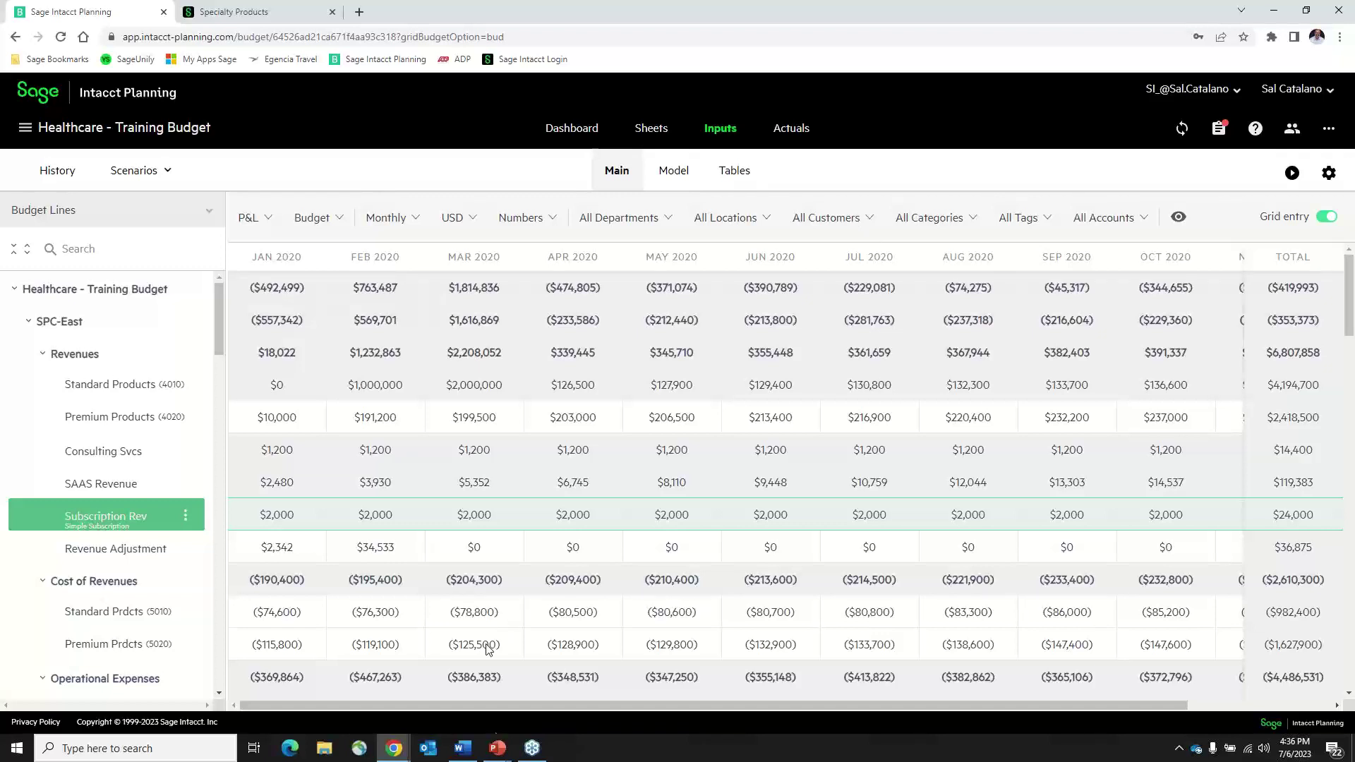
Step: Switch to the PowerPoint slide show and advance to the "How to Get Started with SIP" slide
mouse_move(496, 748)
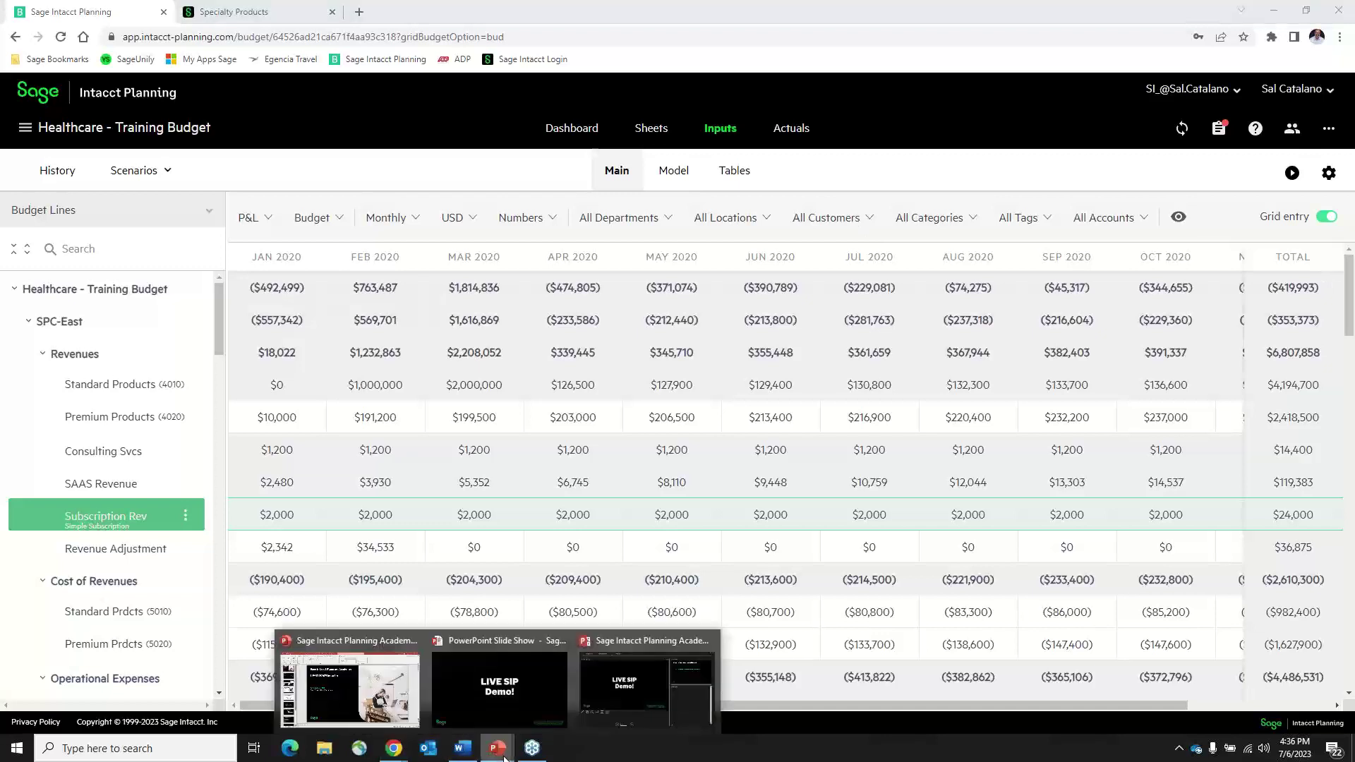
click(482, 704)
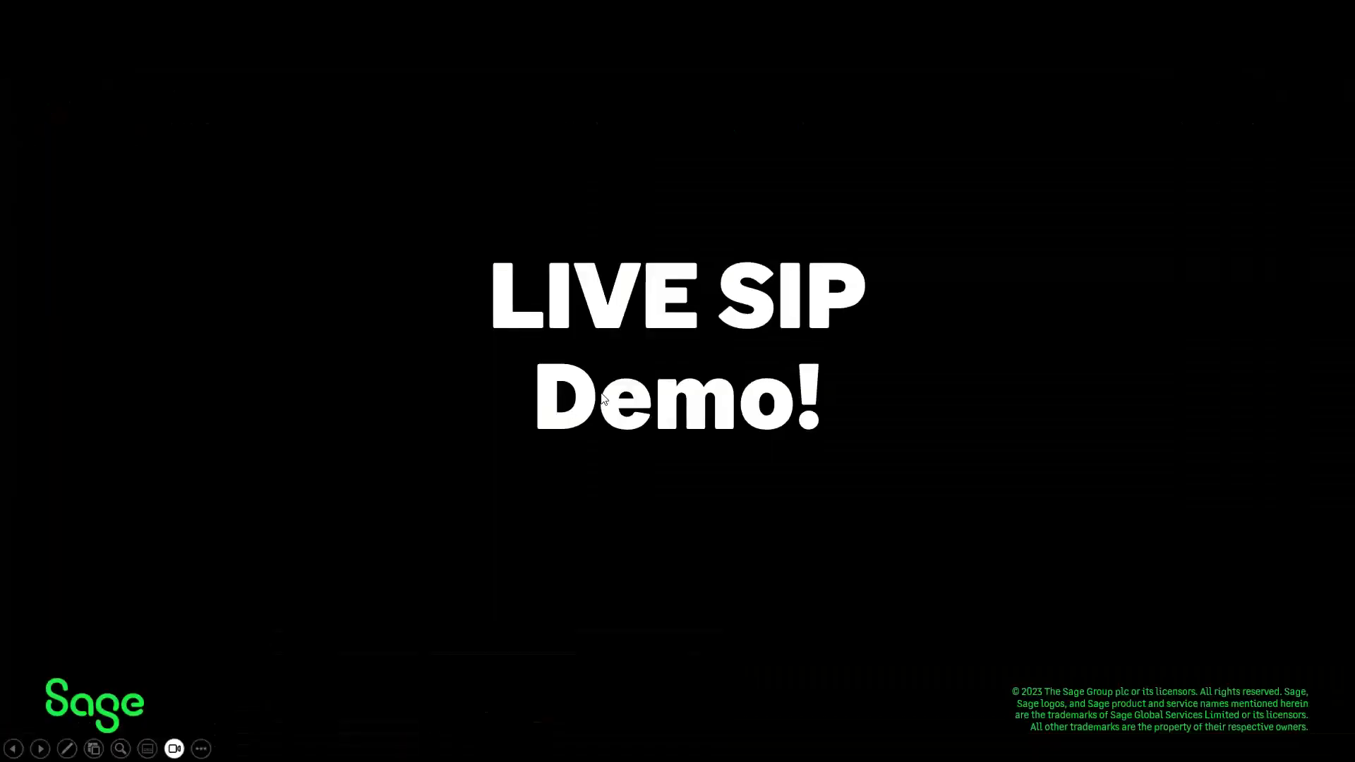
click(679, 340)
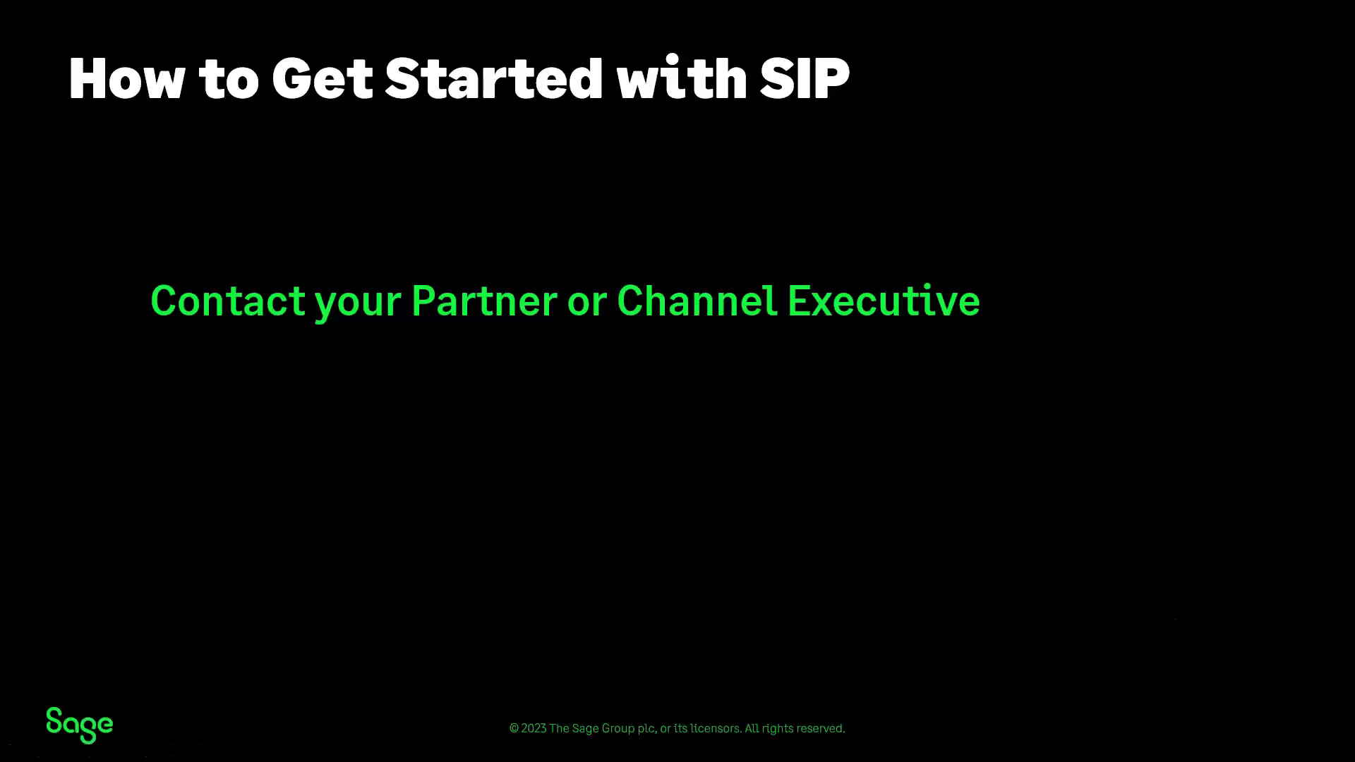
Step: Return to Sage Intacct Planning, review the whole budget's sharing permissions, try excluding the Salary & Wages line, and close without sending
key(alt+Tab)
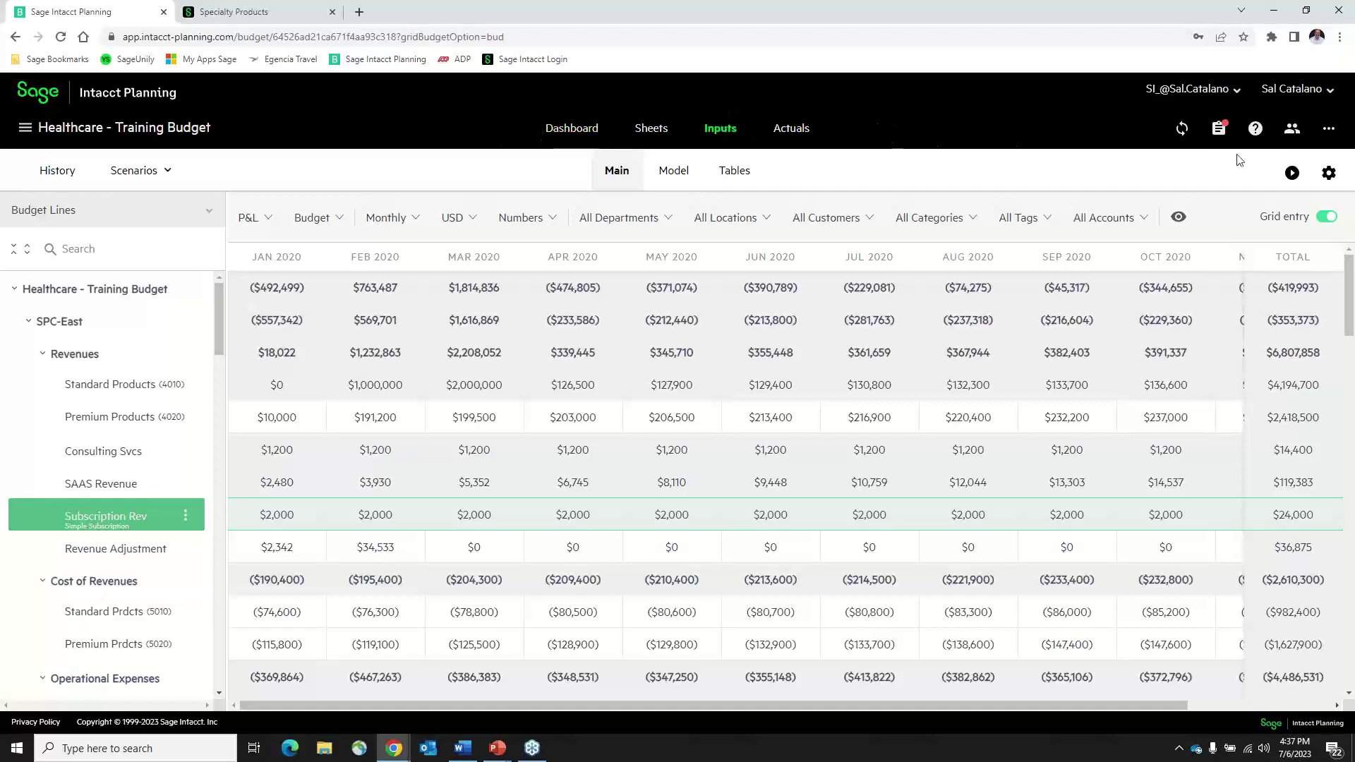
click(1292, 131)
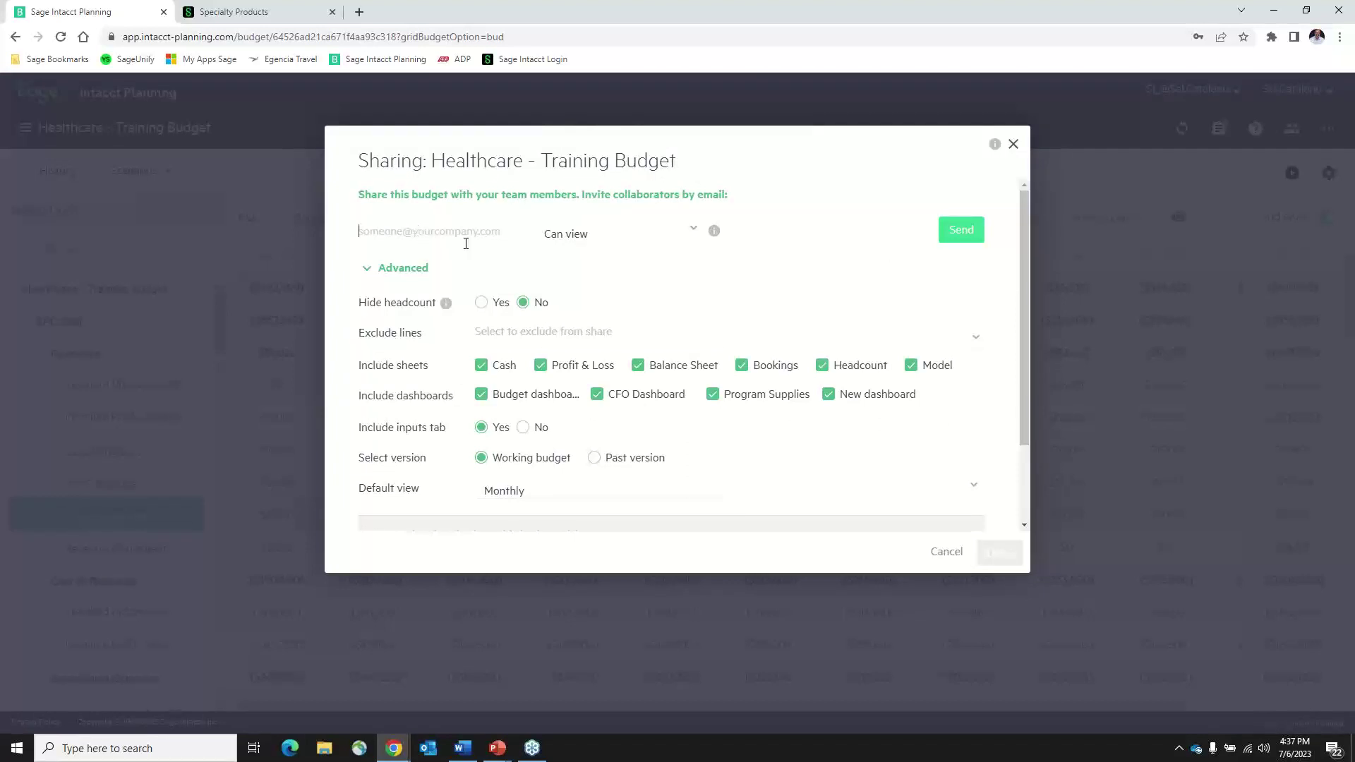
click(597, 241)
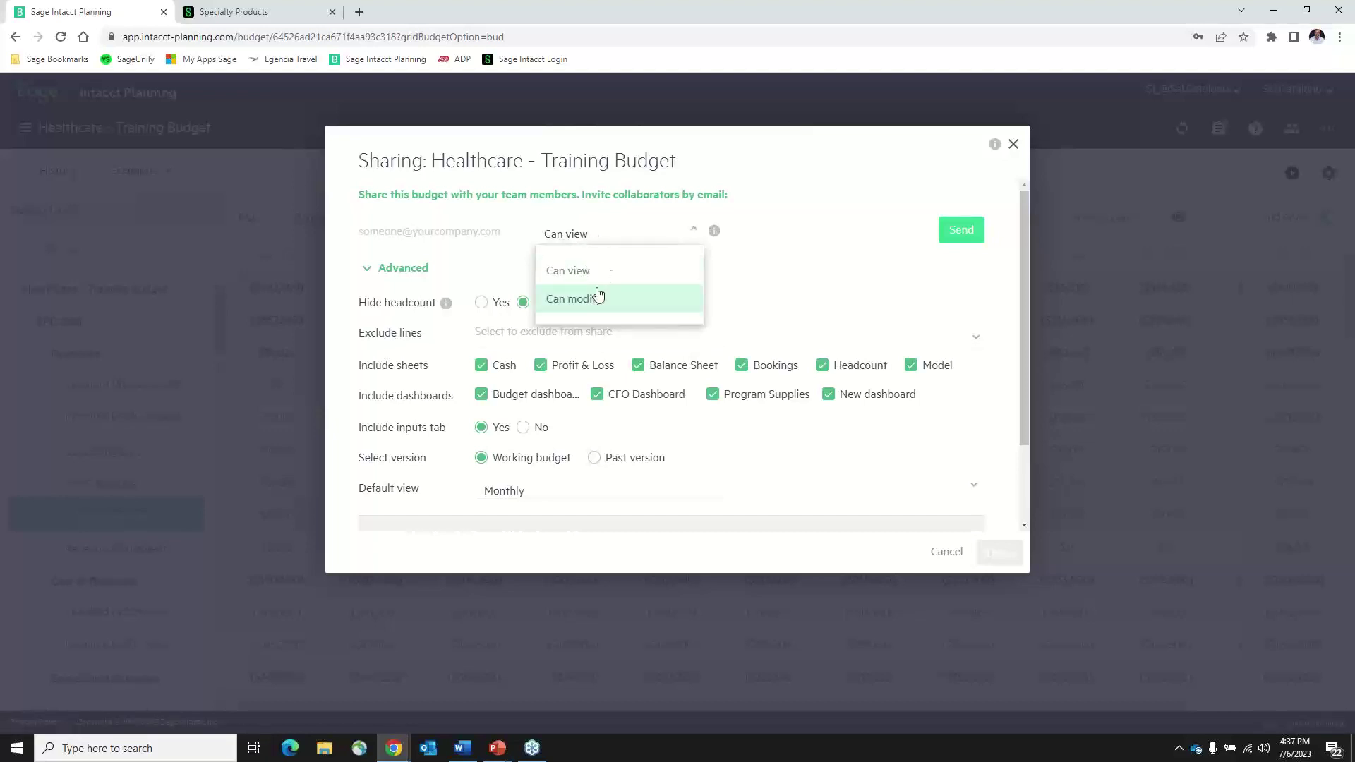
click(613, 264)
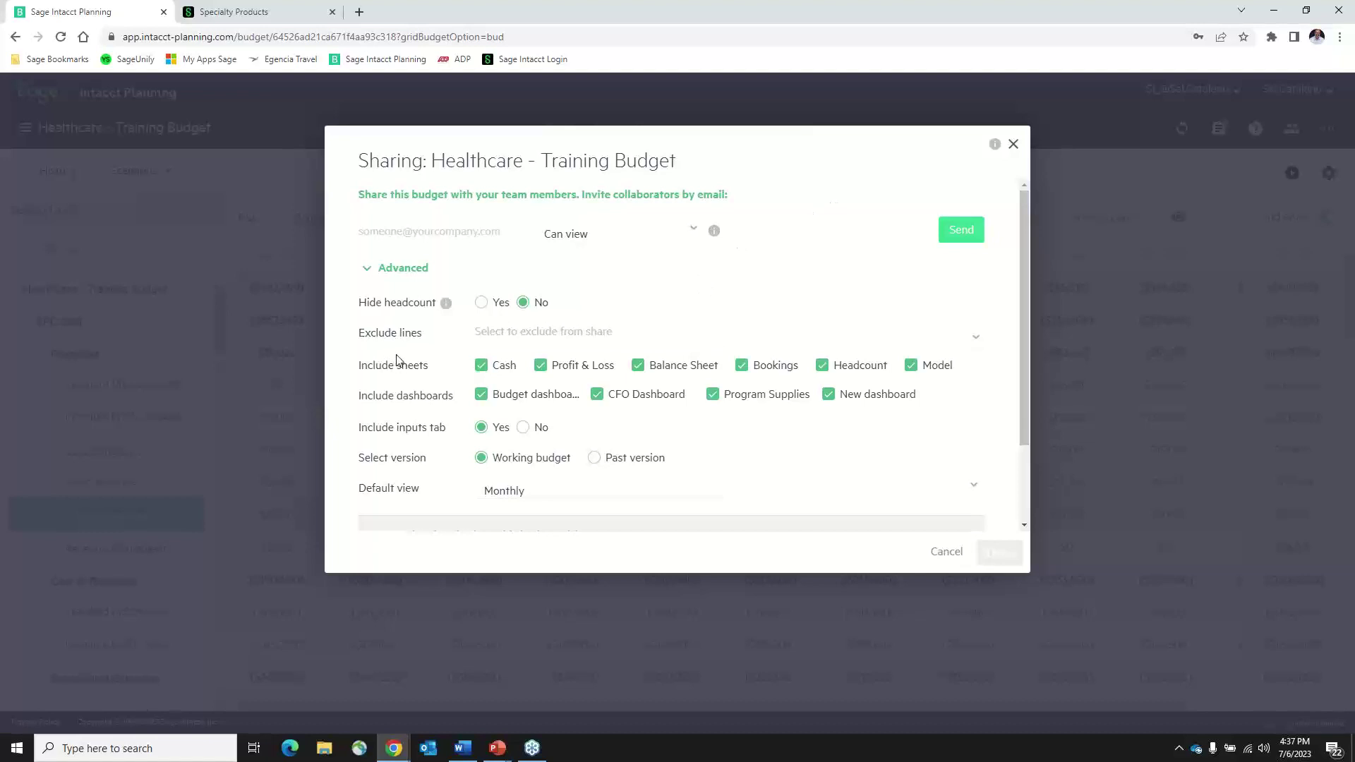
click(498, 332)
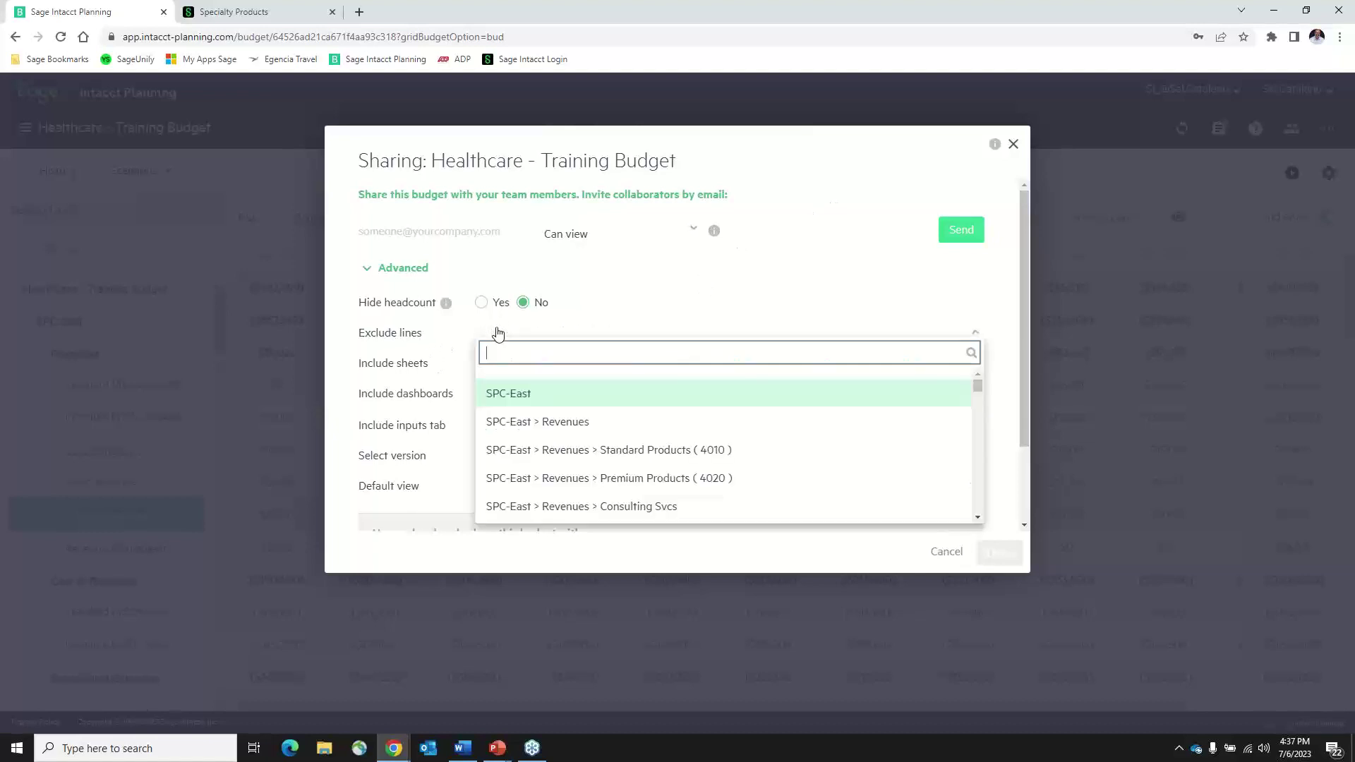
scroll(607, 452, down, 4)
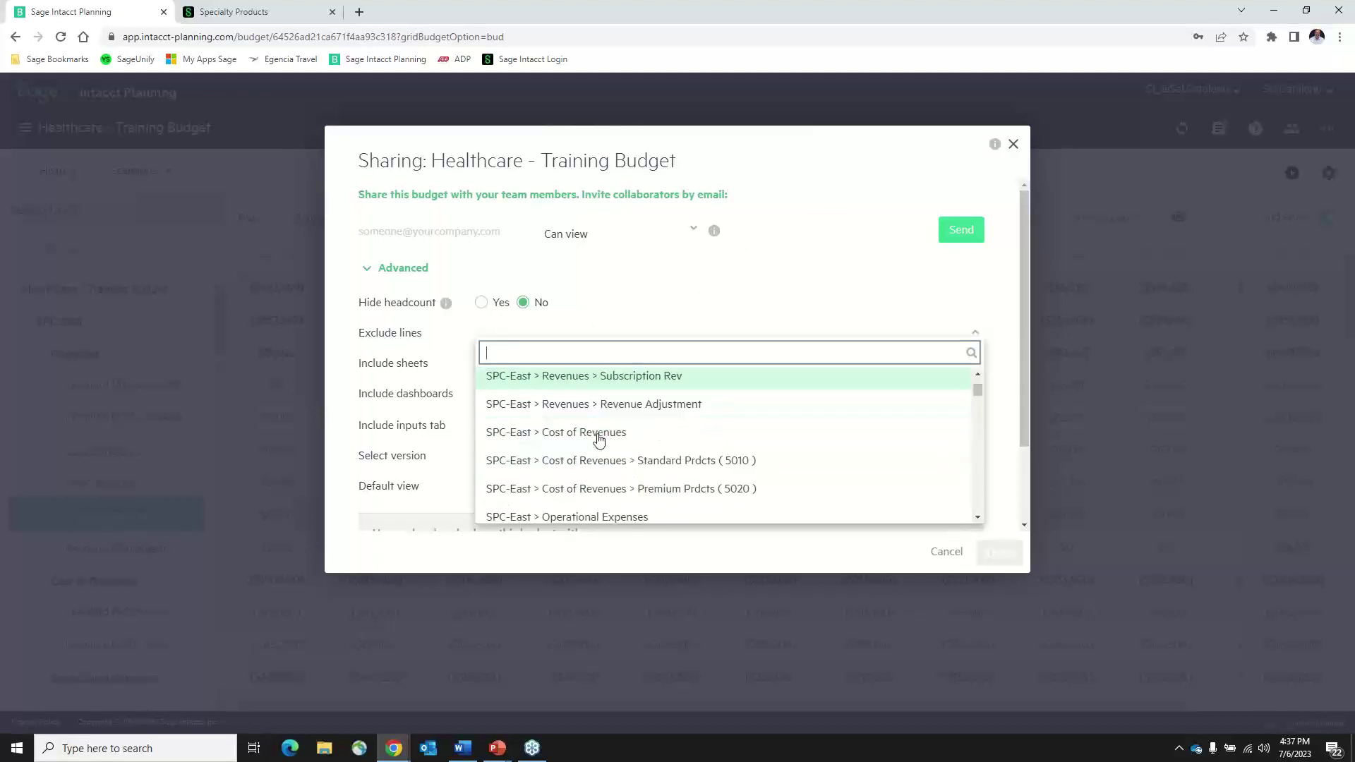
click(586, 478)
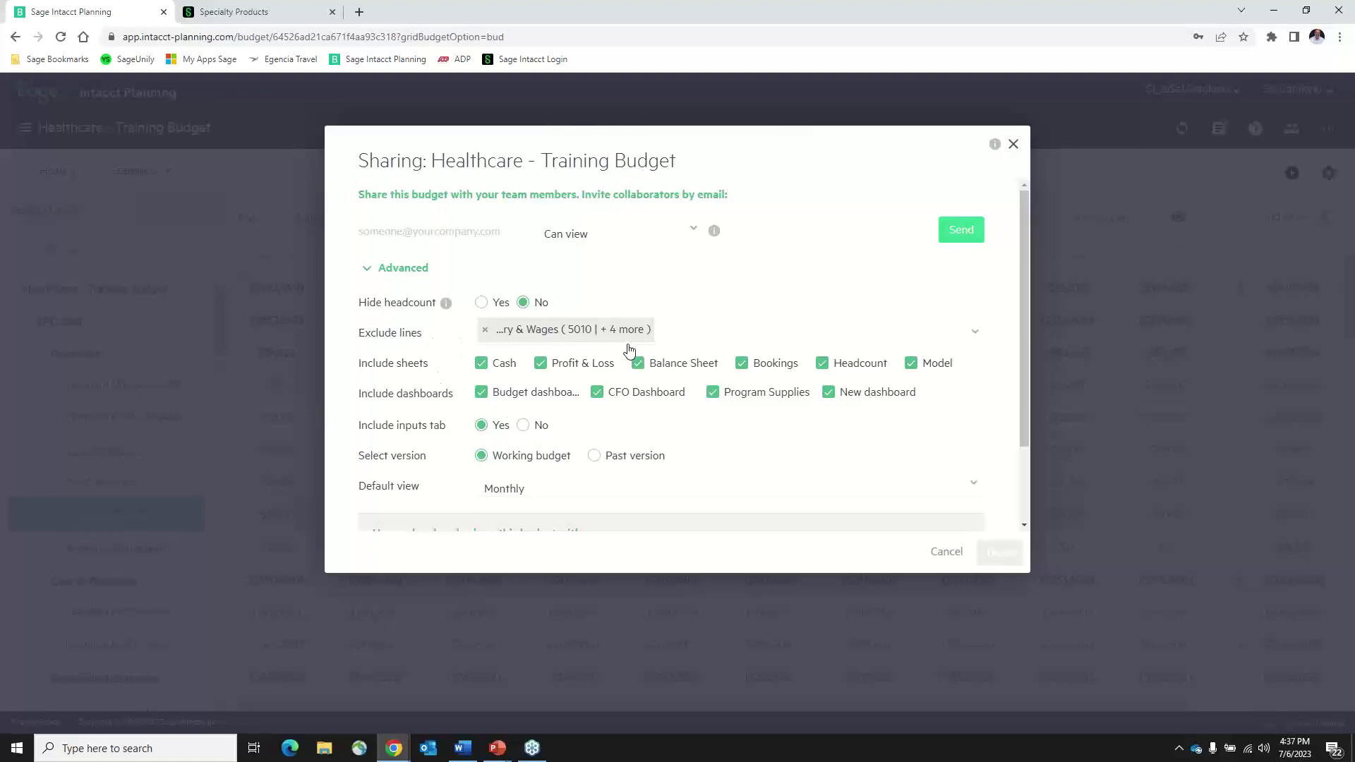
click(1013, 145)
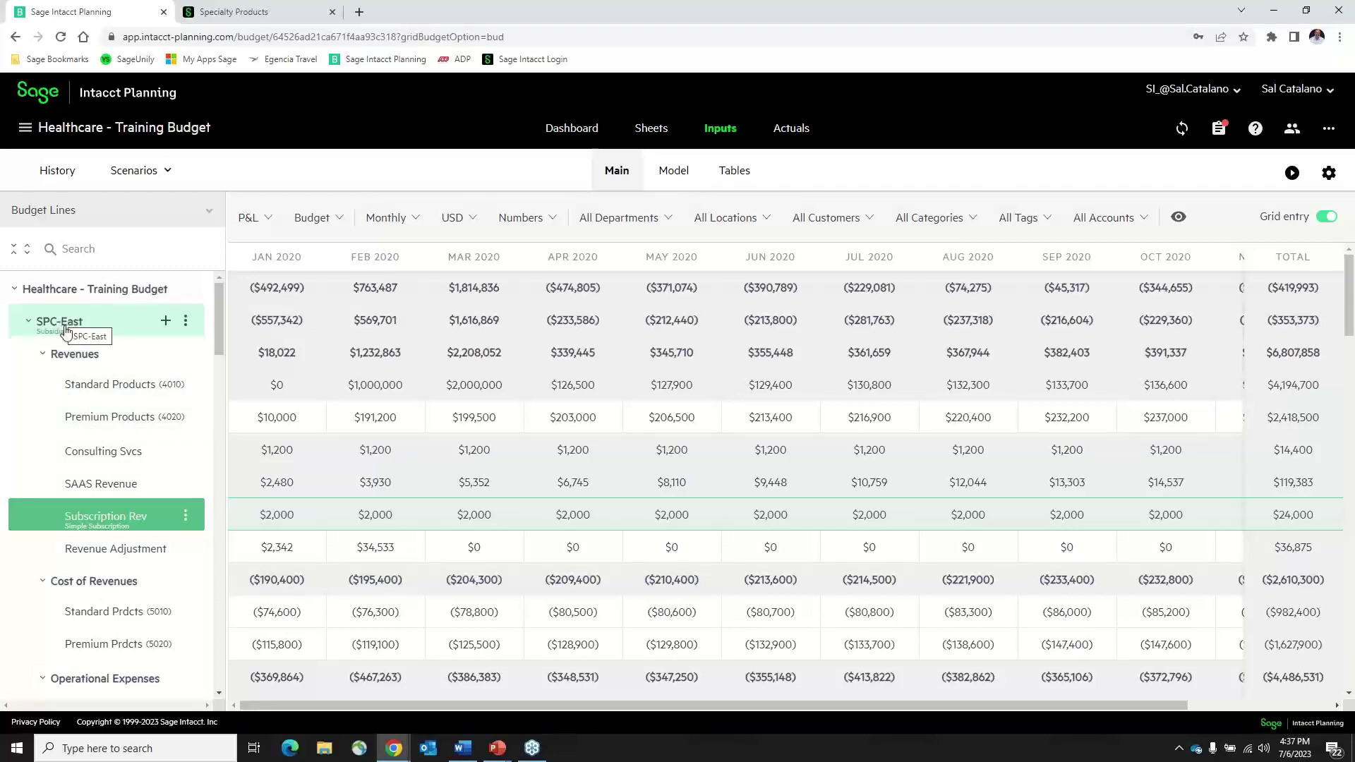
Step: Open the sharing options for SPC-East's Gnrl & Admin group, review the lines that can be excluded, and close without sharing
scroll(113, 385, down, 3)
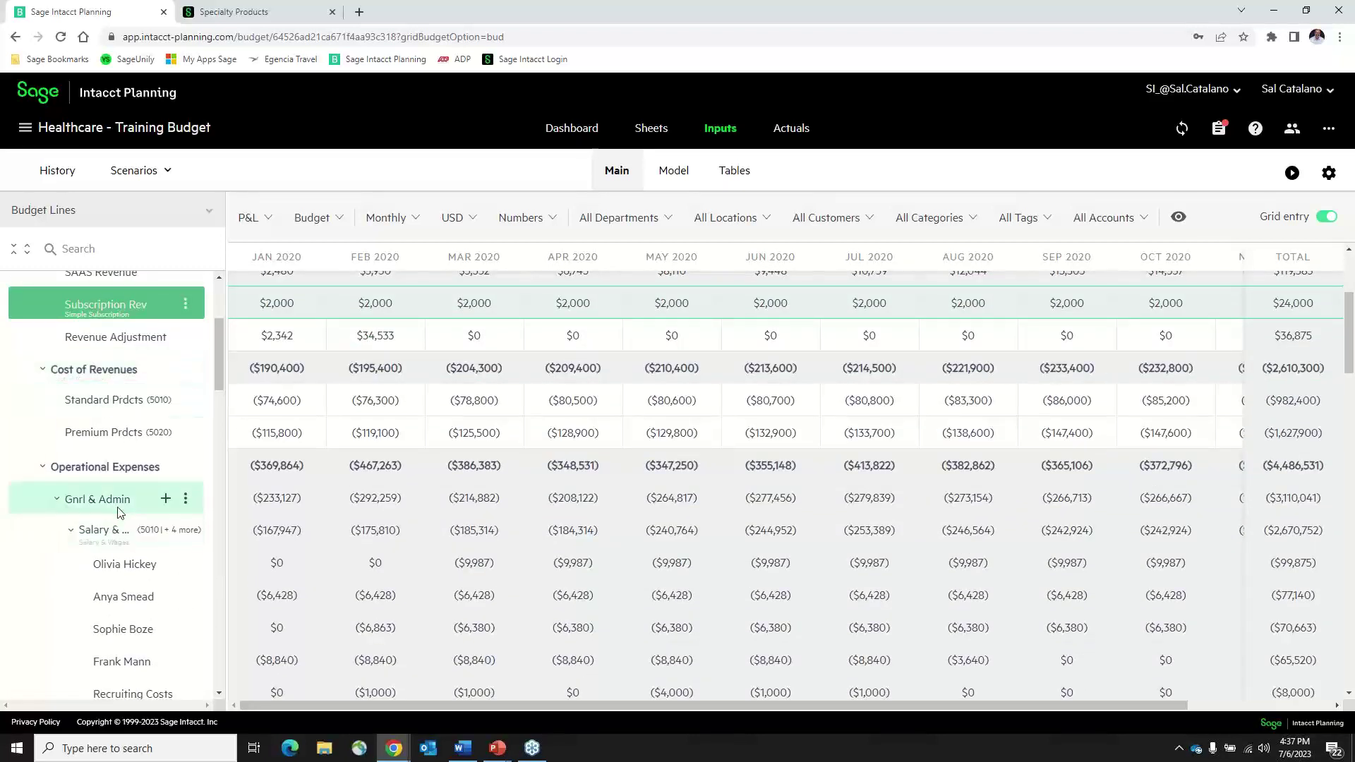
click(186, 499)
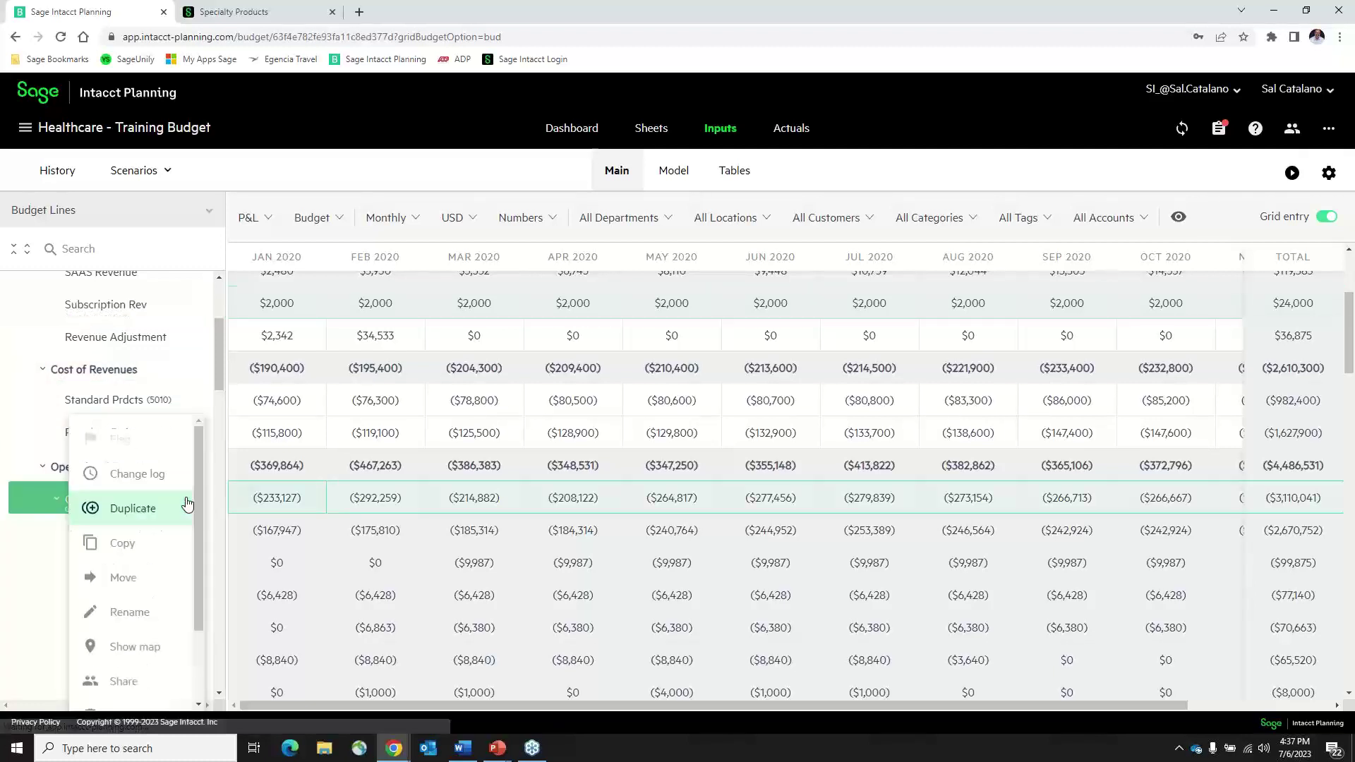
scroll(199, 535, down, 1)
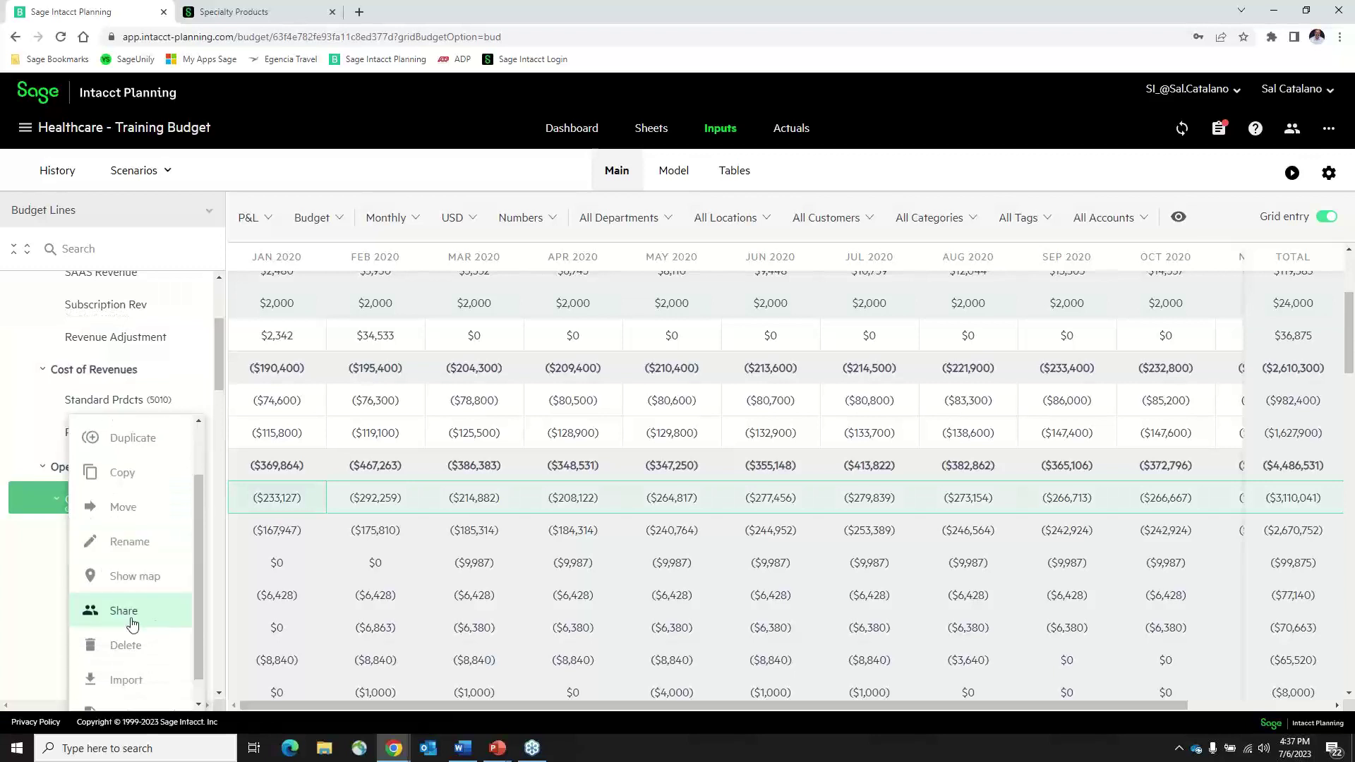
click(126, 614)
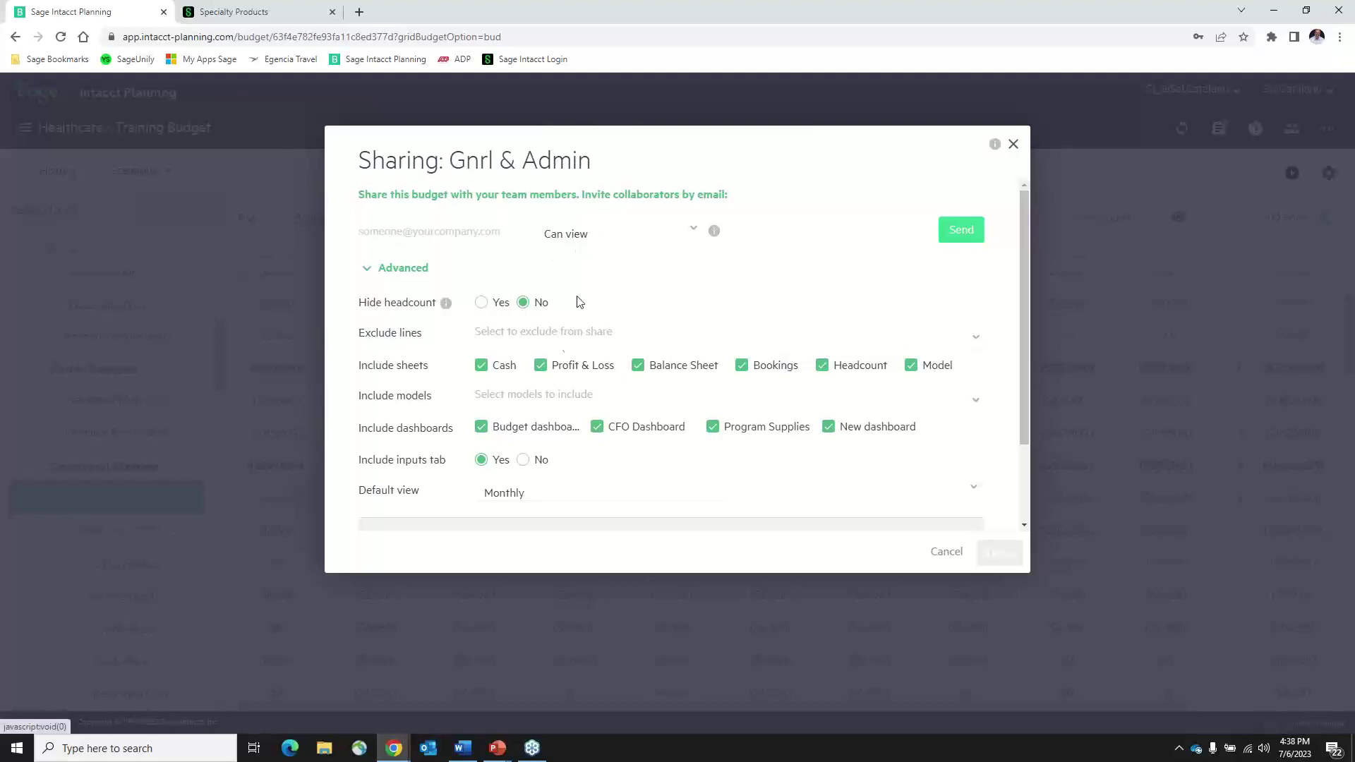
click(521, 335)
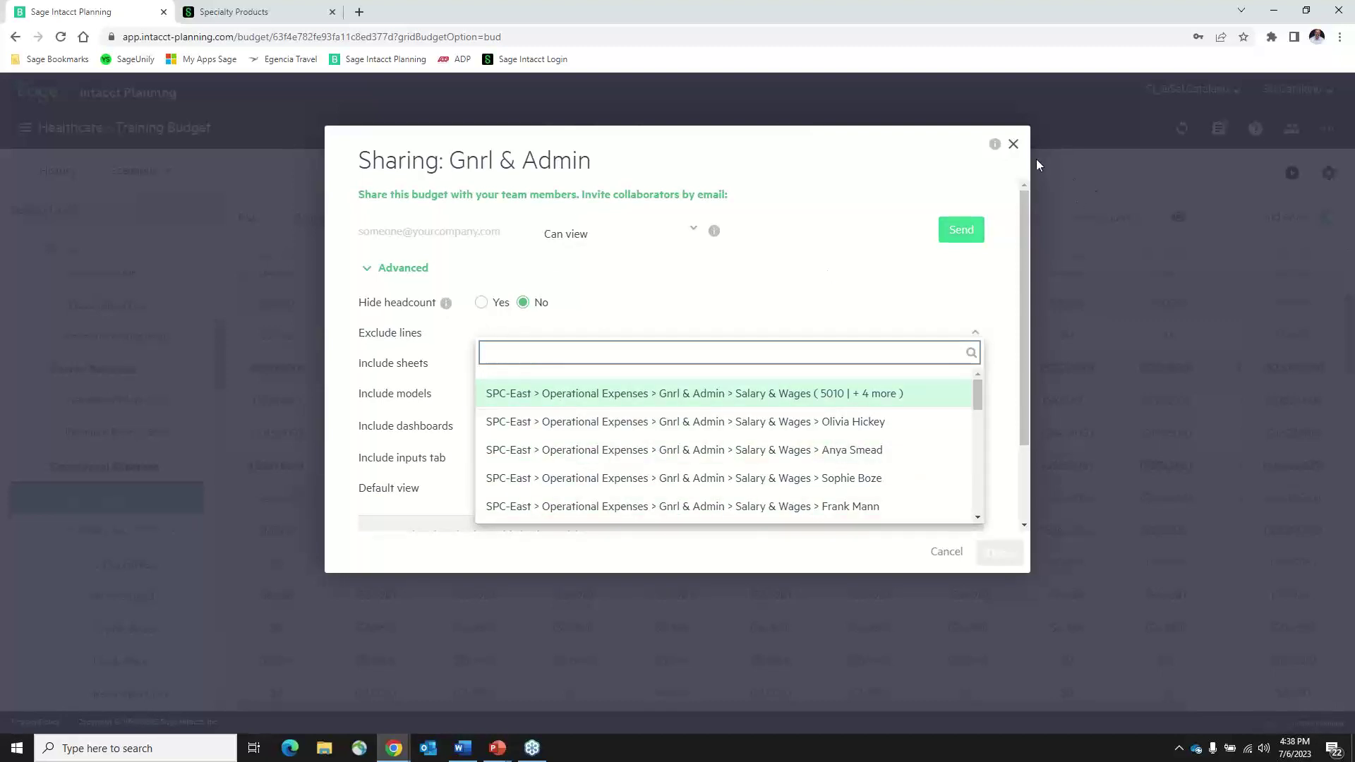
click(1015, 145)
click(1014, 145)
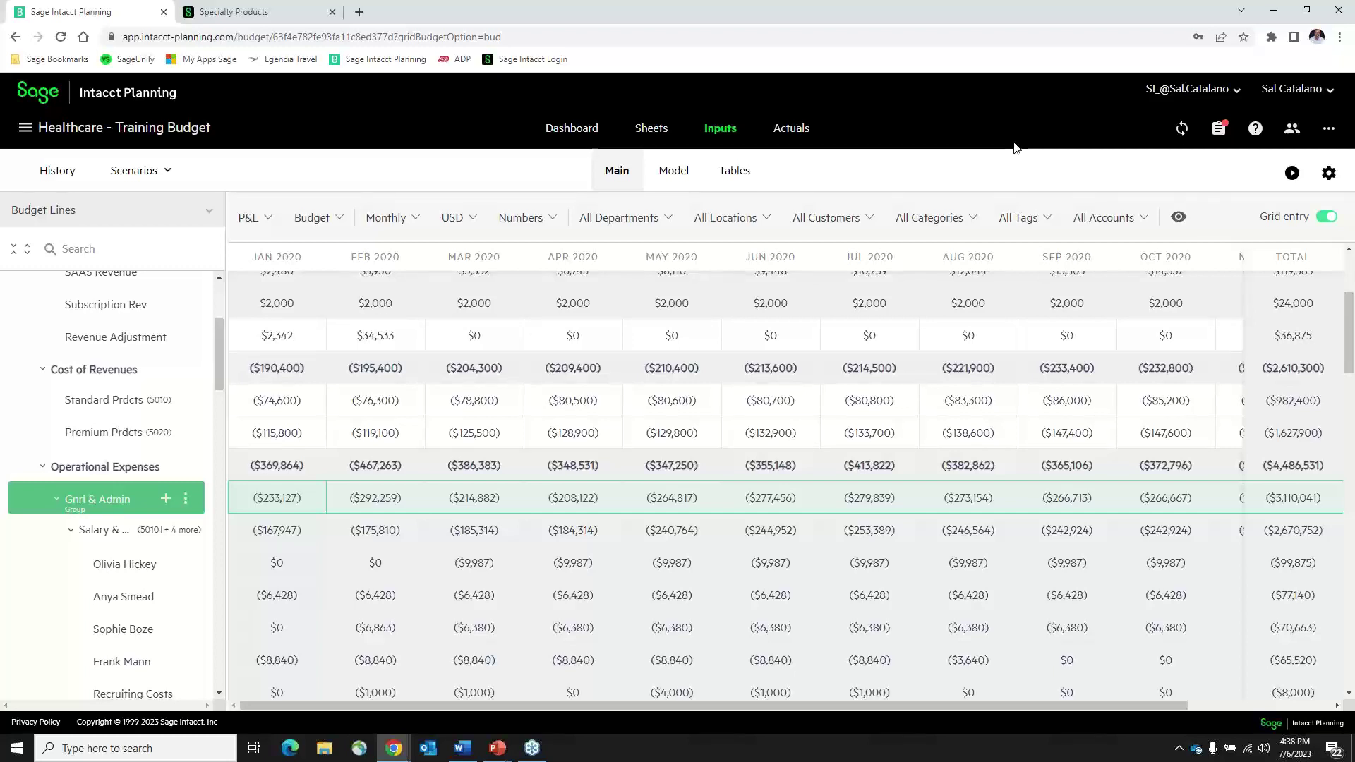
Step: Check the version History once more, and show the March Forecast in the Profit & Loss sheet
click(49, 171)
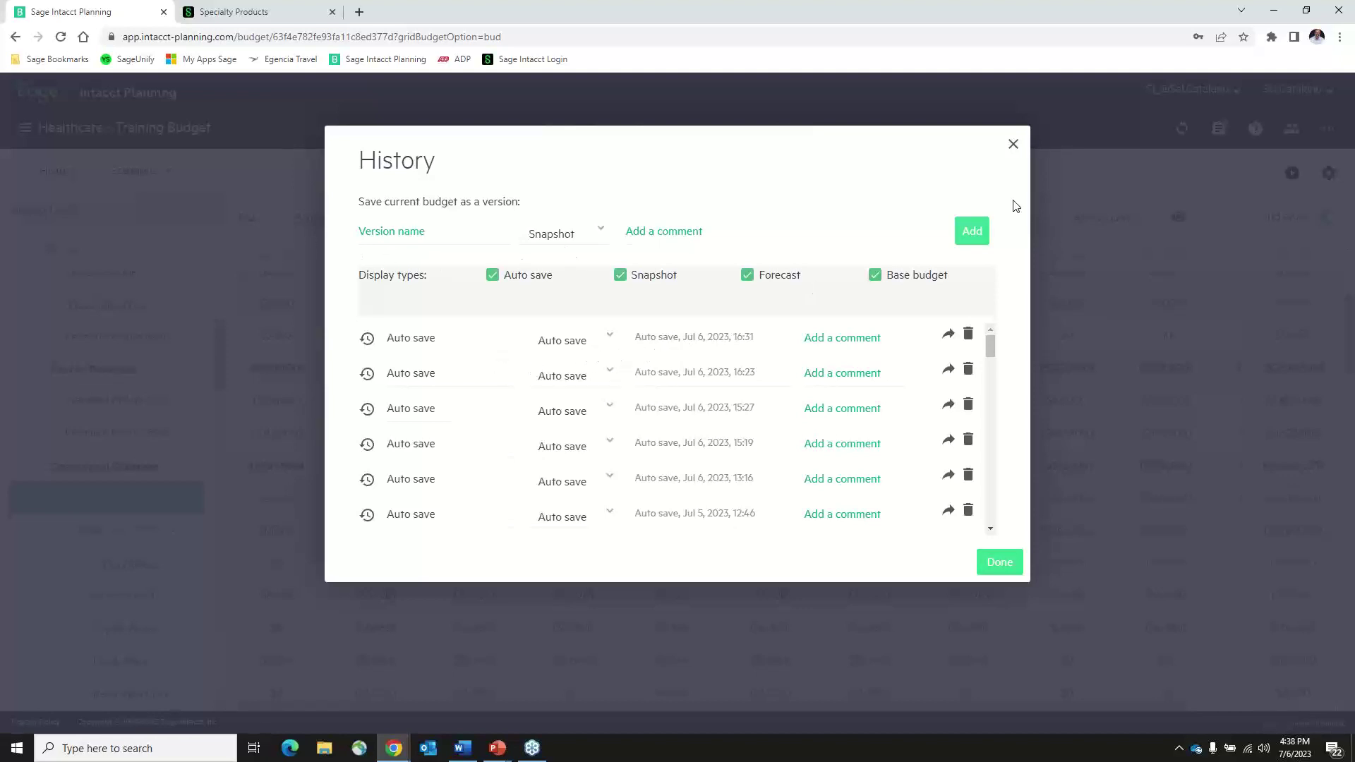
click(1014, 145)
click(650, 128)
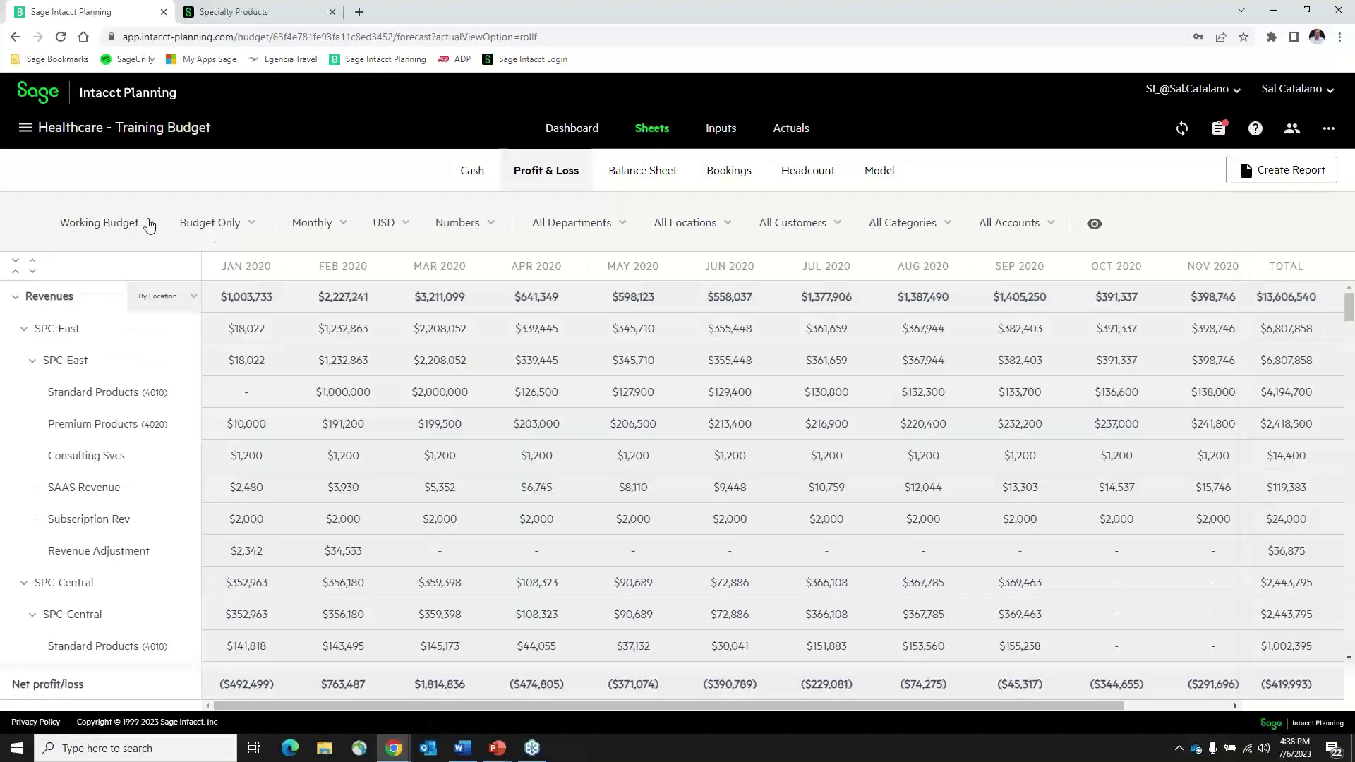
click(146, 224)
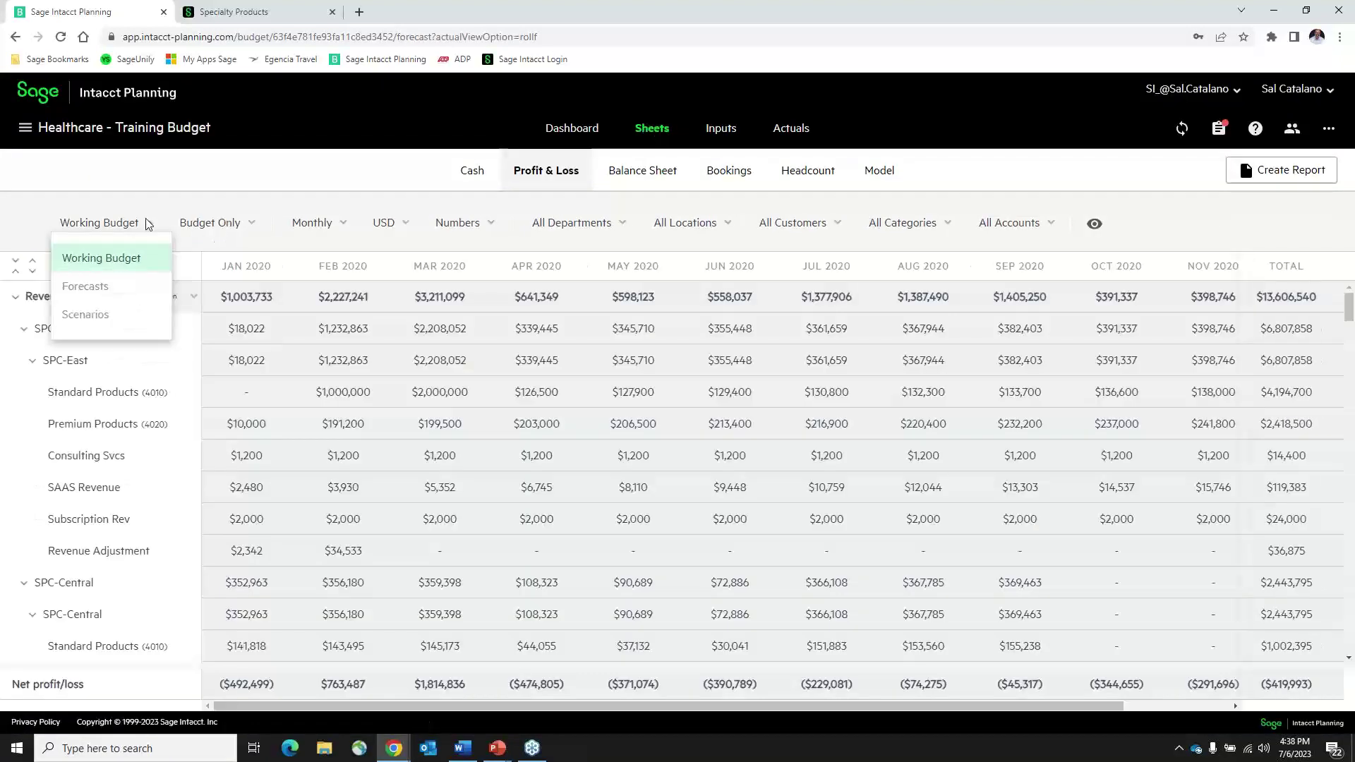
click(97, 288)
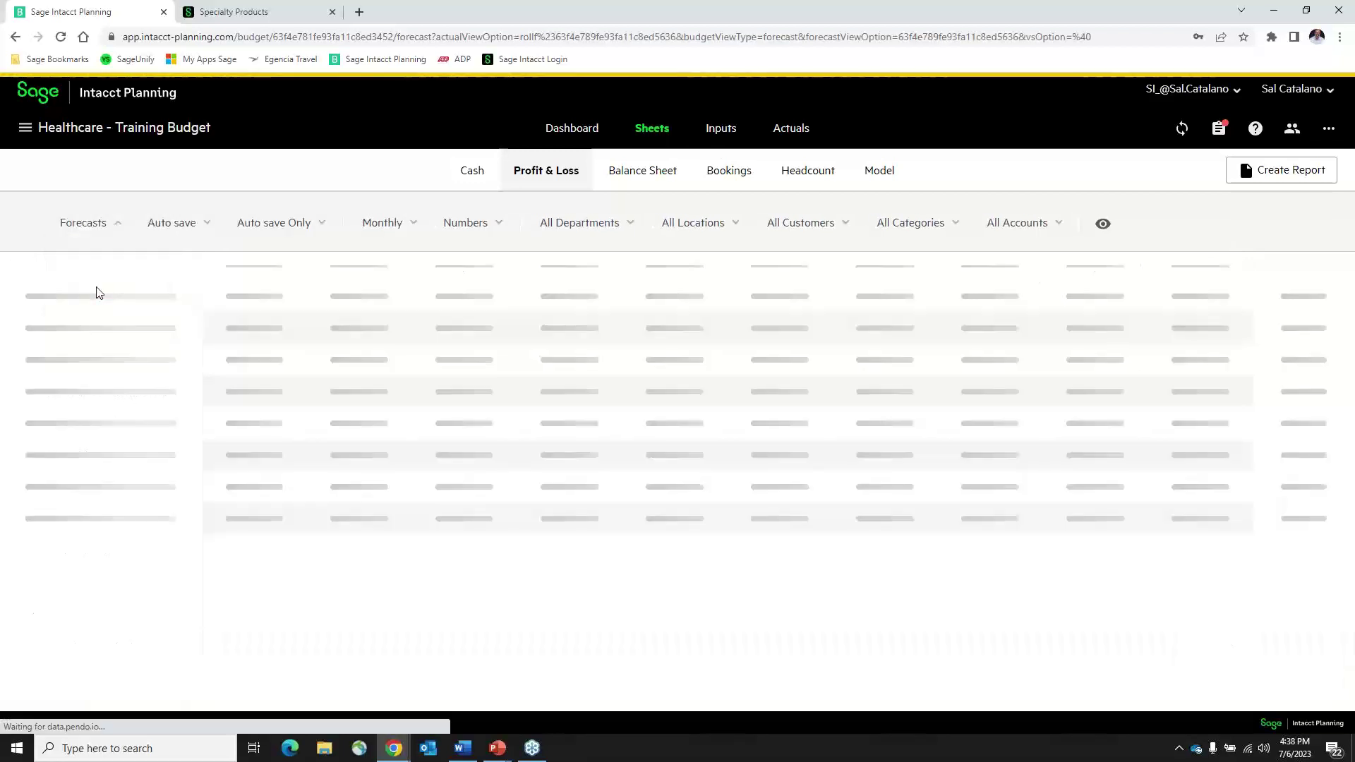
click(205, 224)
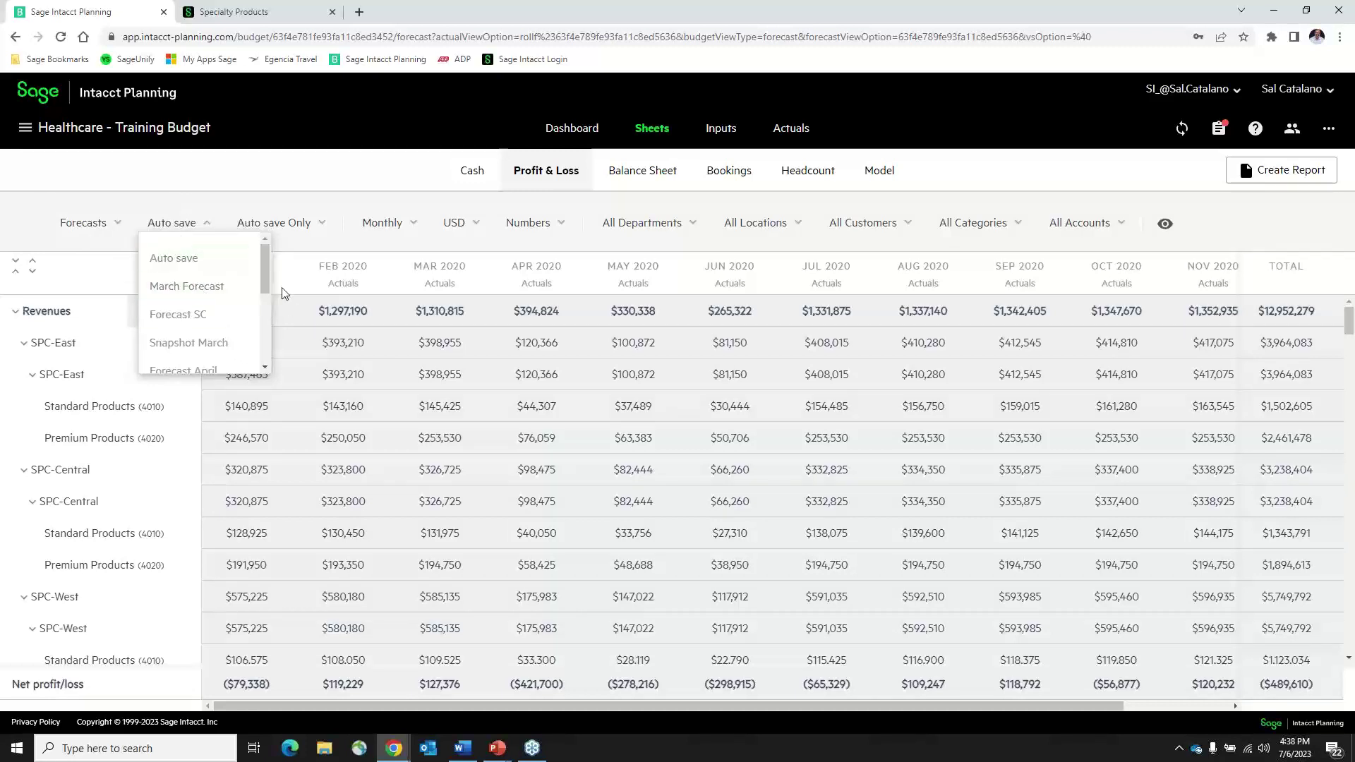
mouse_move(264, 280)
mouse_down()
mouse_move(269, 316)
mouse_move(277, 274)
mouse_up()
click(201, 287)
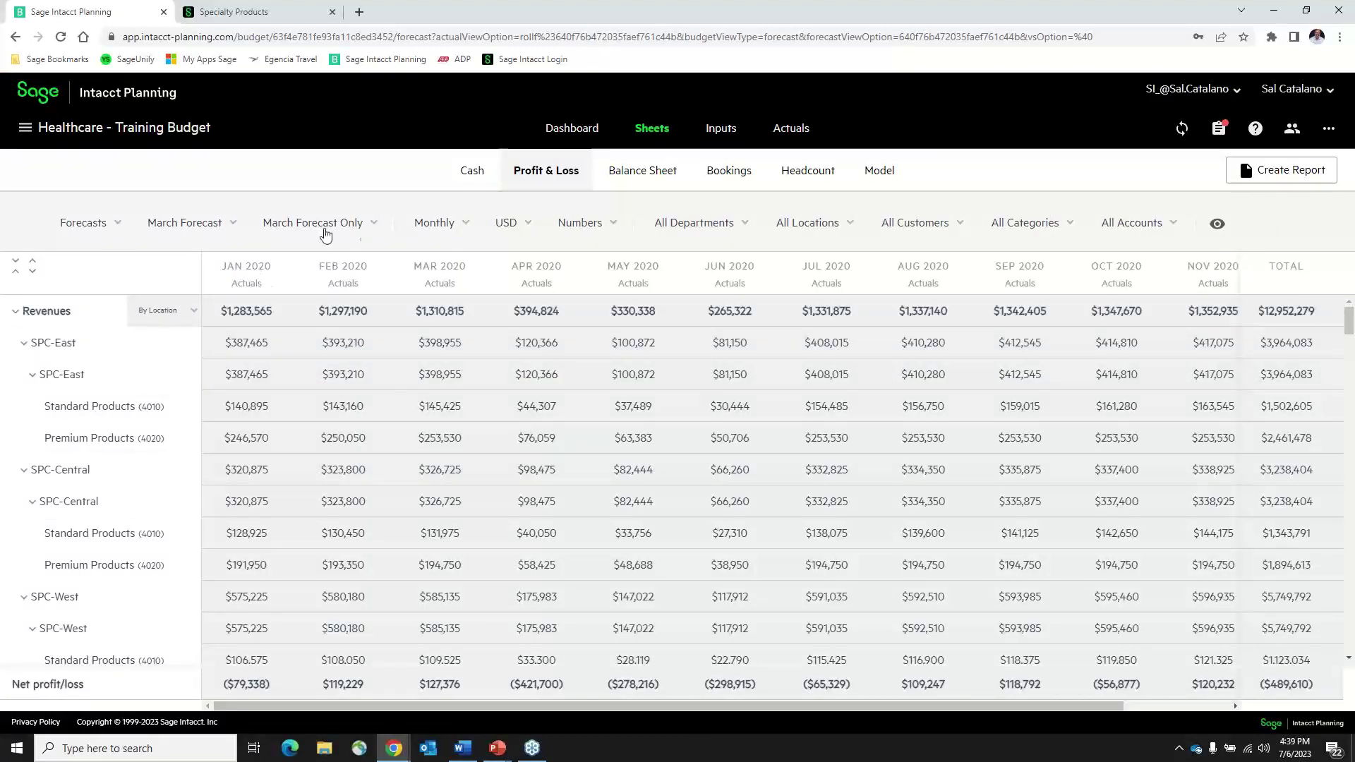
Step: Review the comparison options for the March Forecast, from Actuals and other forecasts to Working Budget, keeping March Forecast Only
click(372, 224)
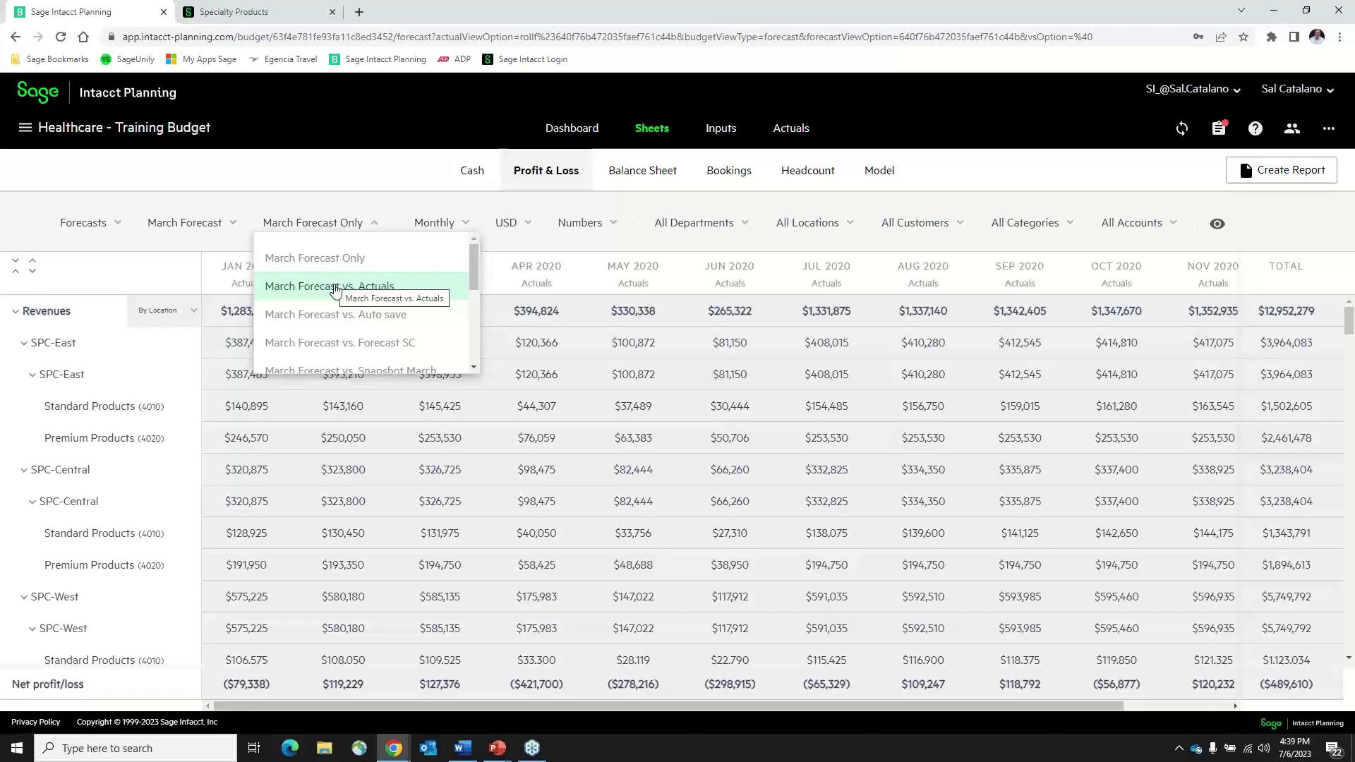
scroll(335, 333, down, 1)
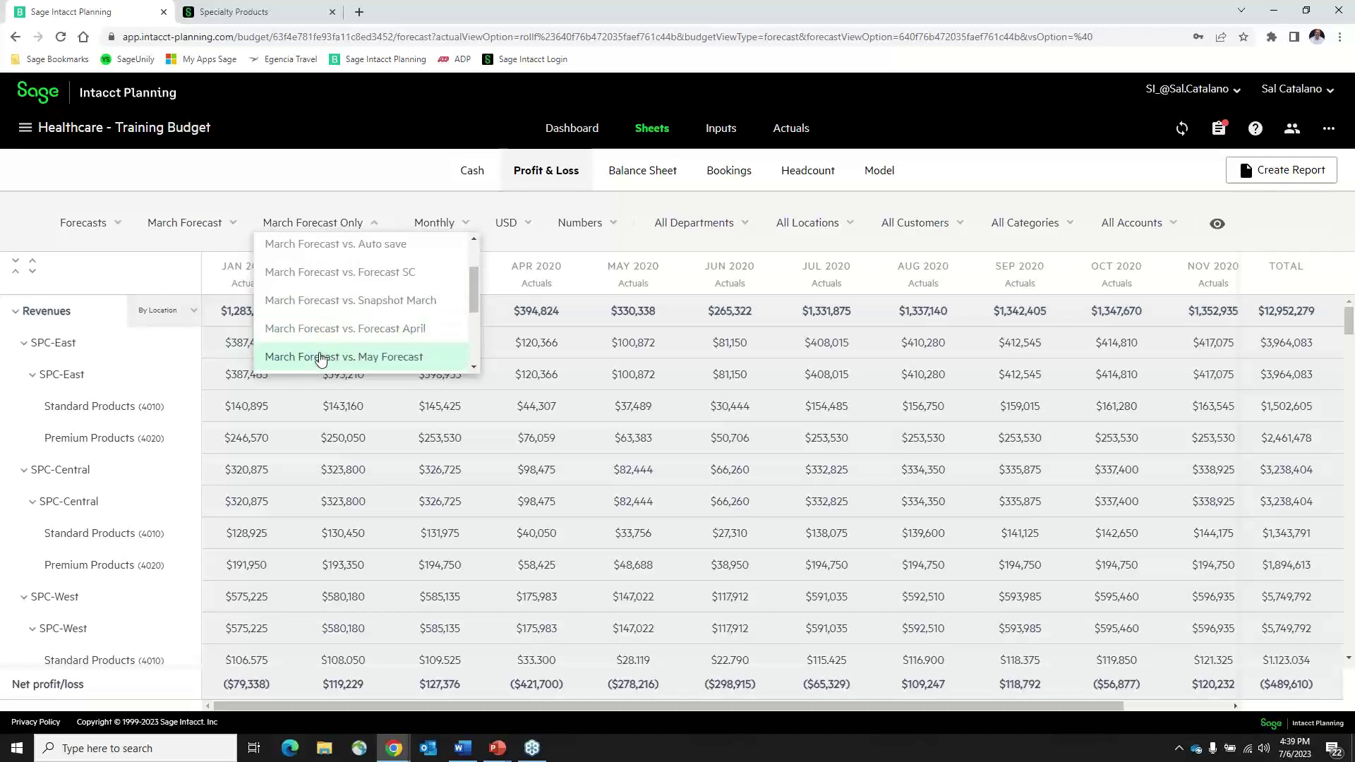
scroll(323, 332, down, 2)
scroll(322, 321, down, 1)
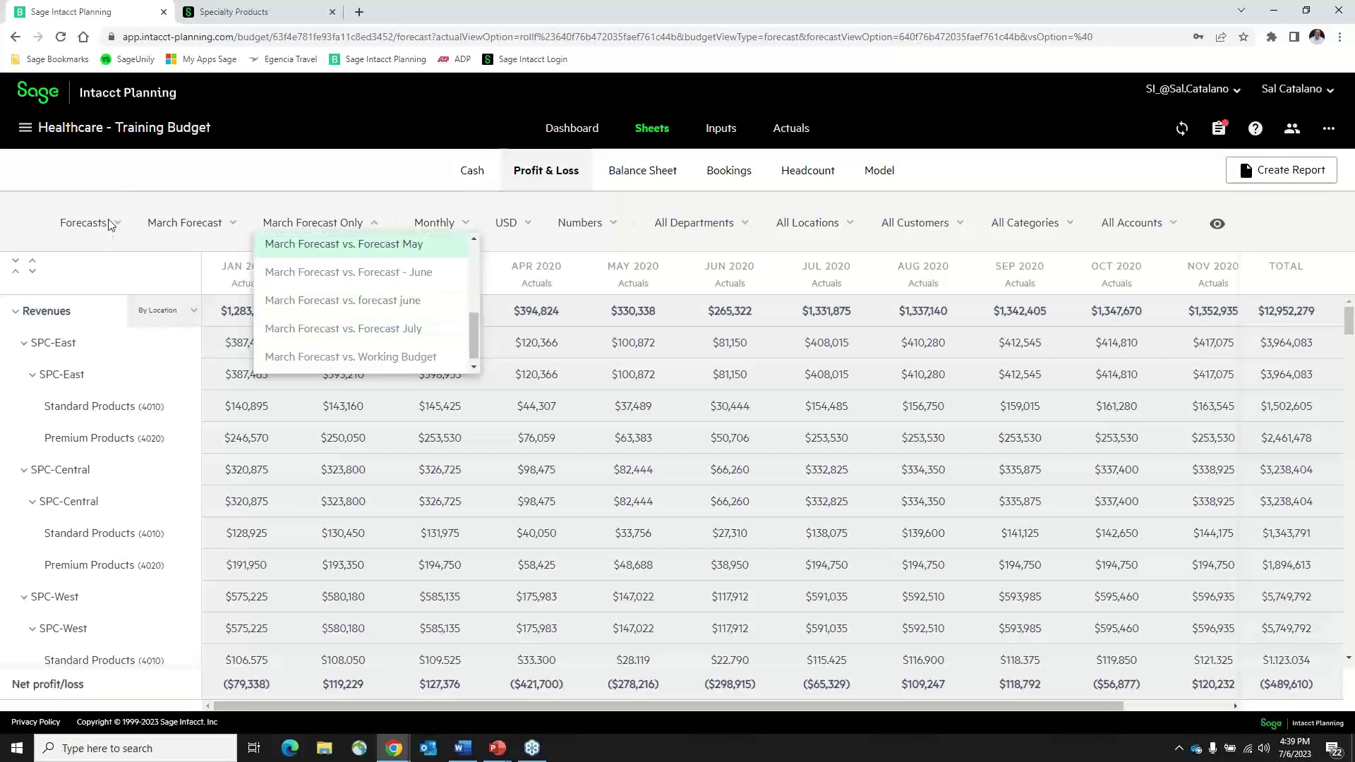
click(360, 180)
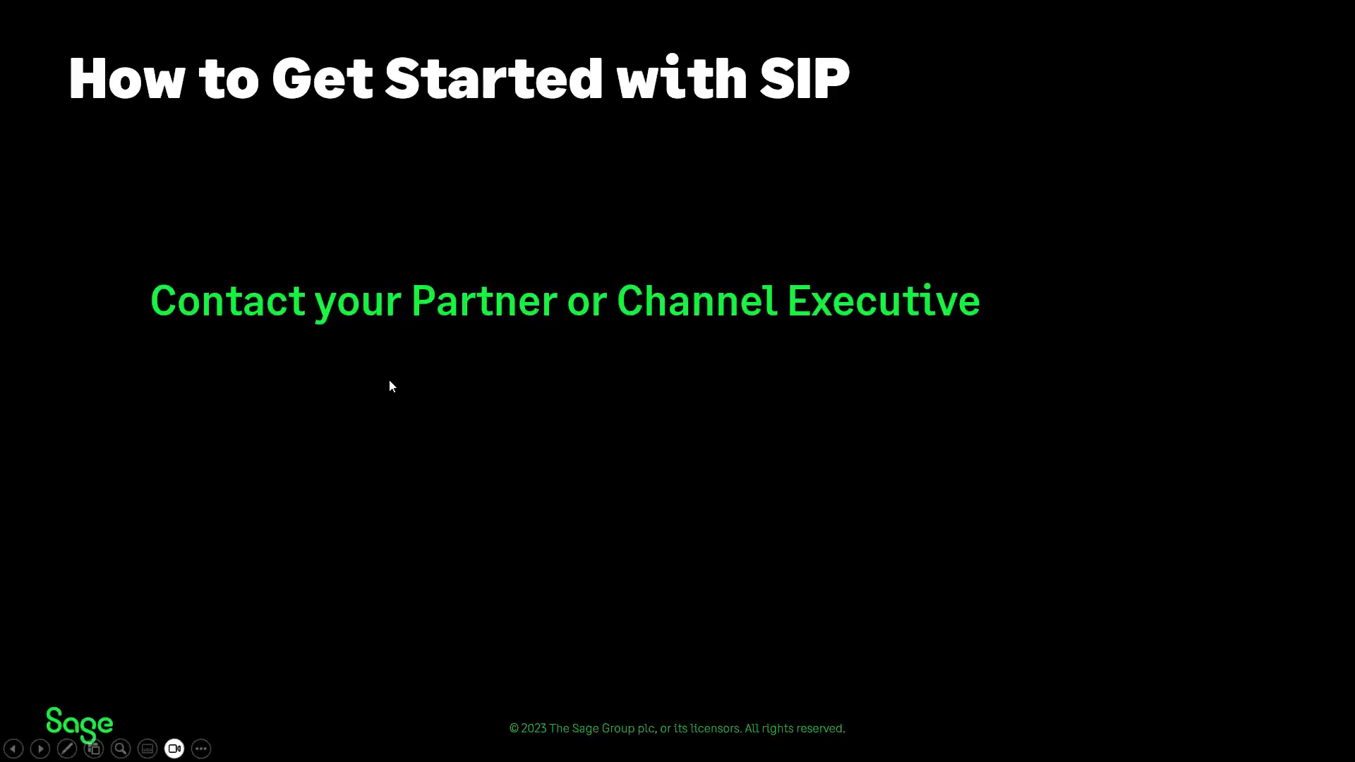
Step: Switch to the PowerPoint slide show and advance to the closing "Thank you!" slide
key(Right)
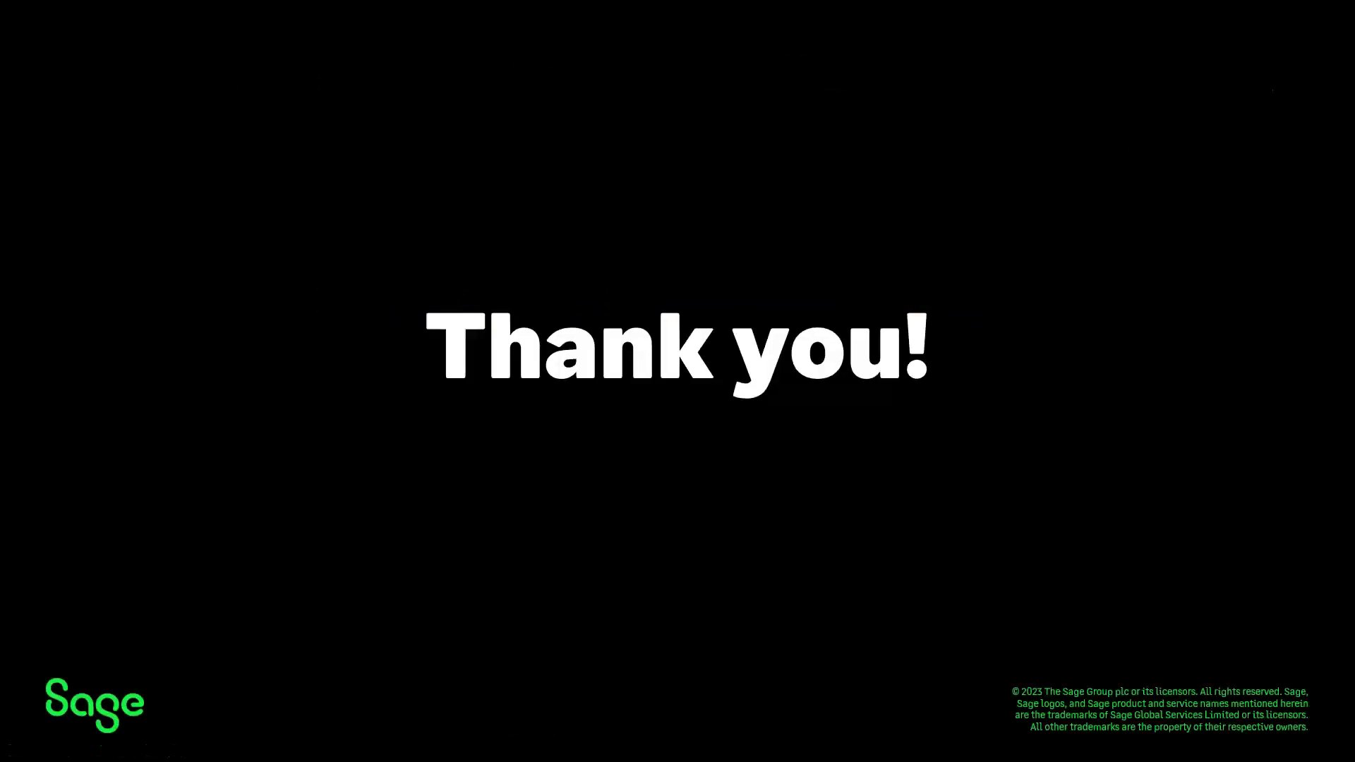